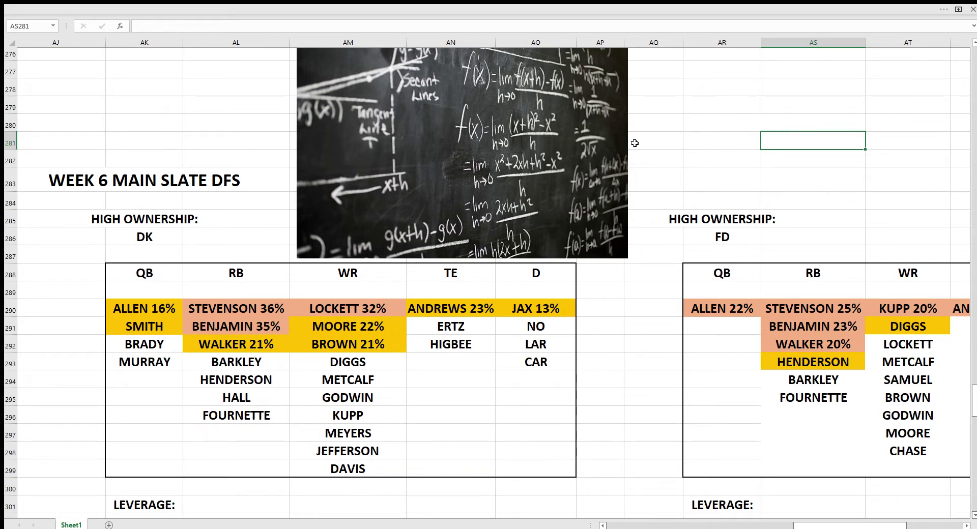
- Look over the Week 6 main slate title and the DK and FD high ownership headings
left_click(689, 129)
left_click(743, 110)
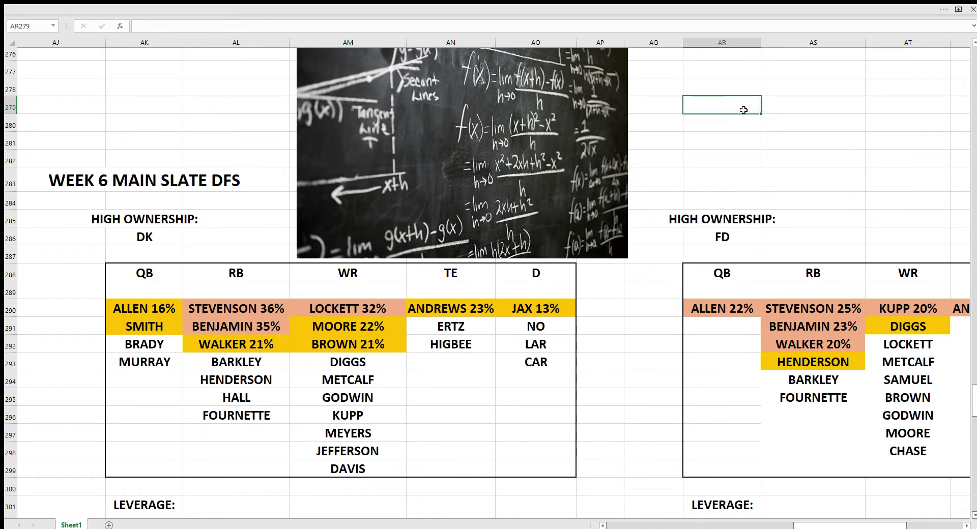
left_click(171, 180)
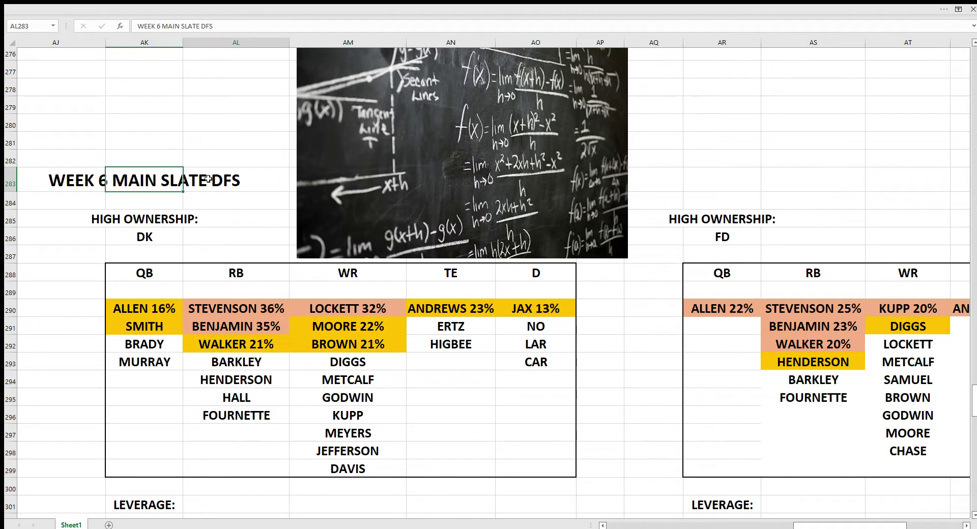
left_click(150, 184)
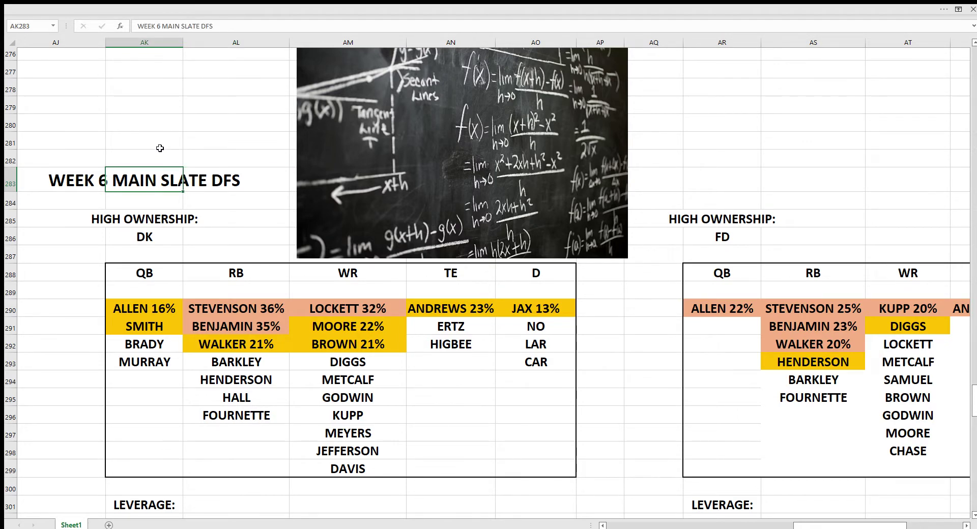
left_click(165, 131)
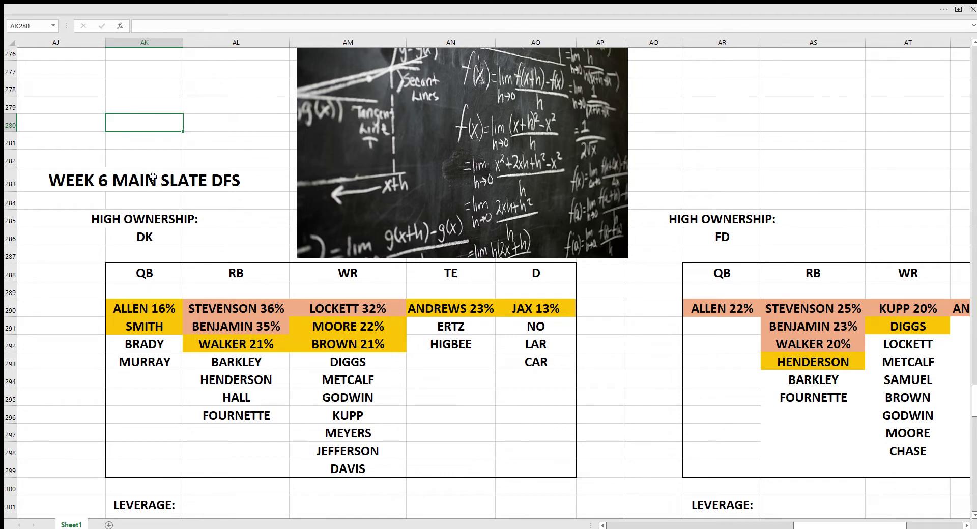
left_click(777, 197)
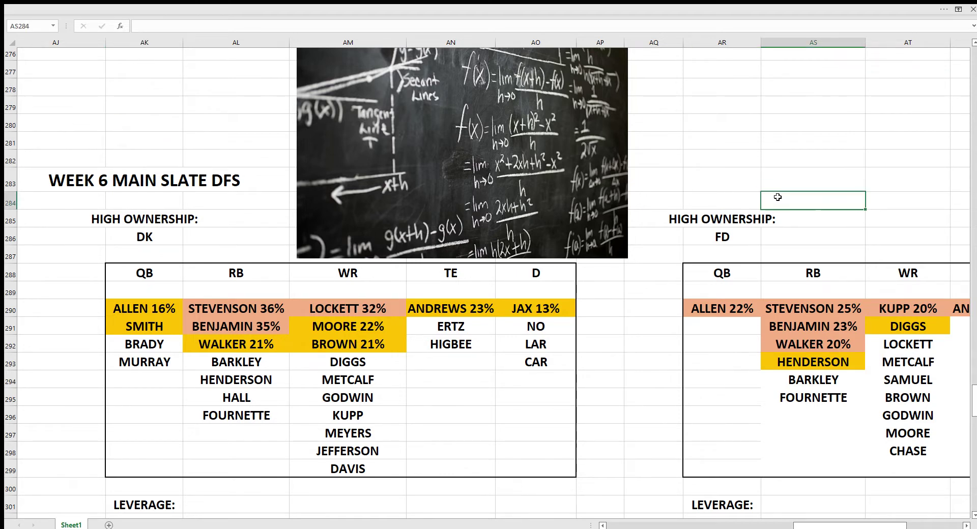
left_click(731, 239)
left_click(148, 129)
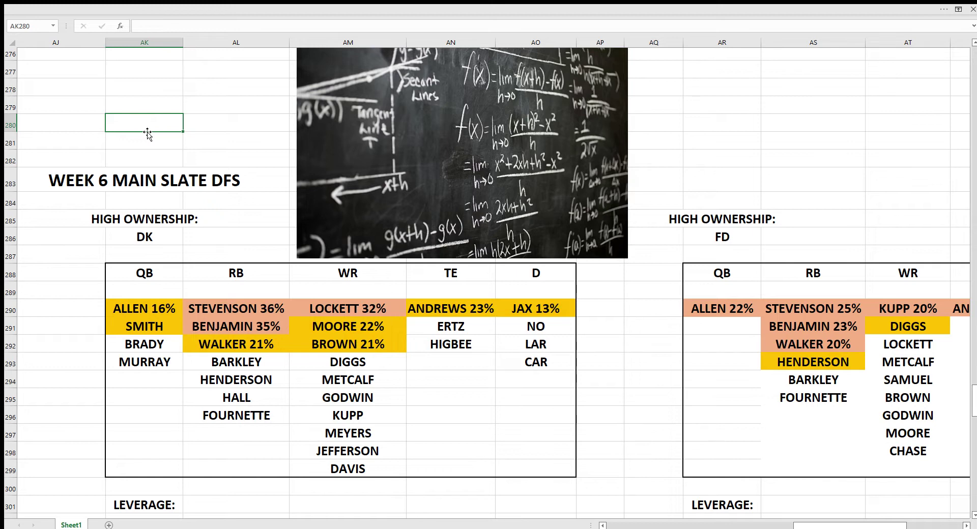
- Examine the top-row ownership entries for QB, TE and D in the DK high ownership table
scroll(147, 133, "down", 1)
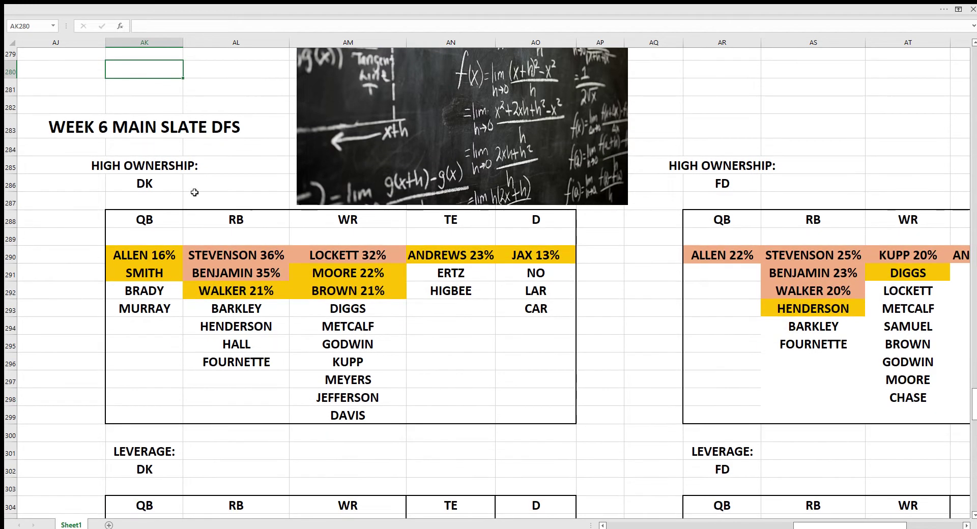
scroll(78, 262, "left", 1)
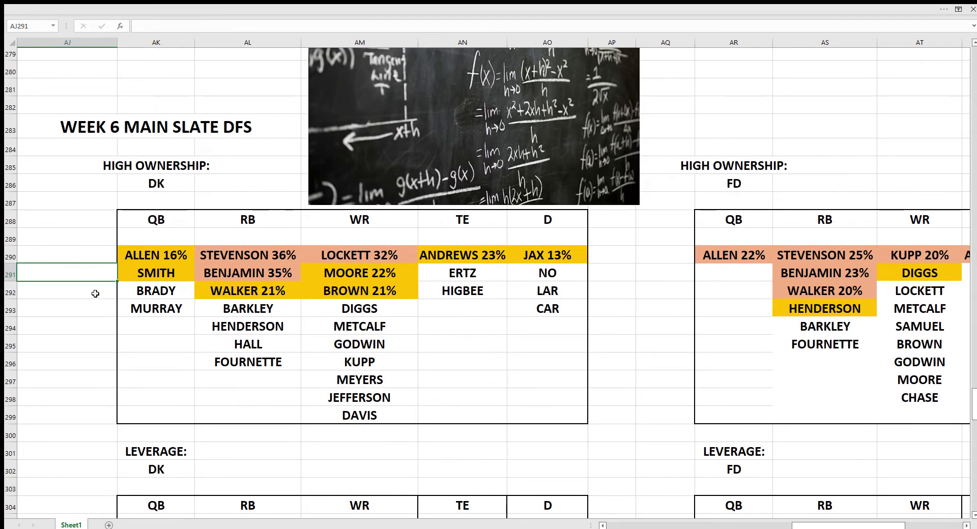
left_click(74, 330)
left_click(512, 380)
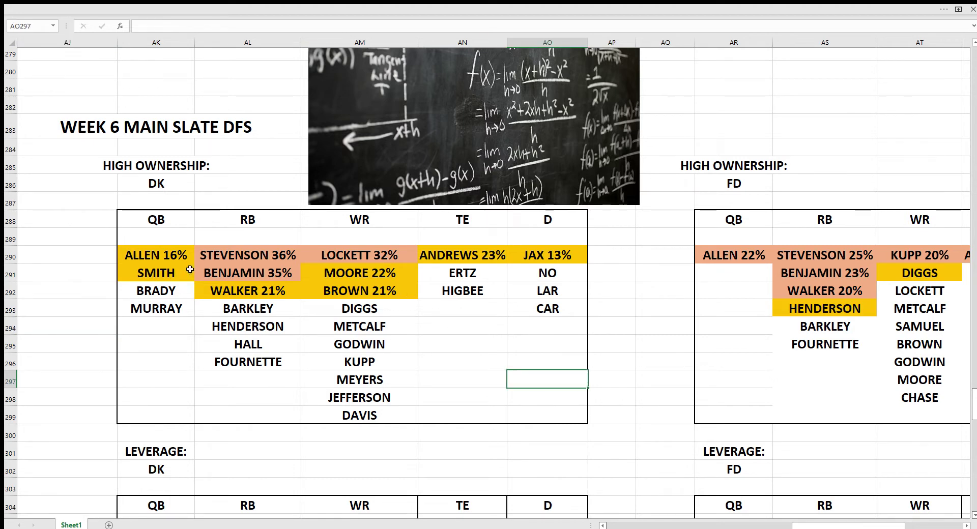
left_click(159, 257)
left_click(446, 260)
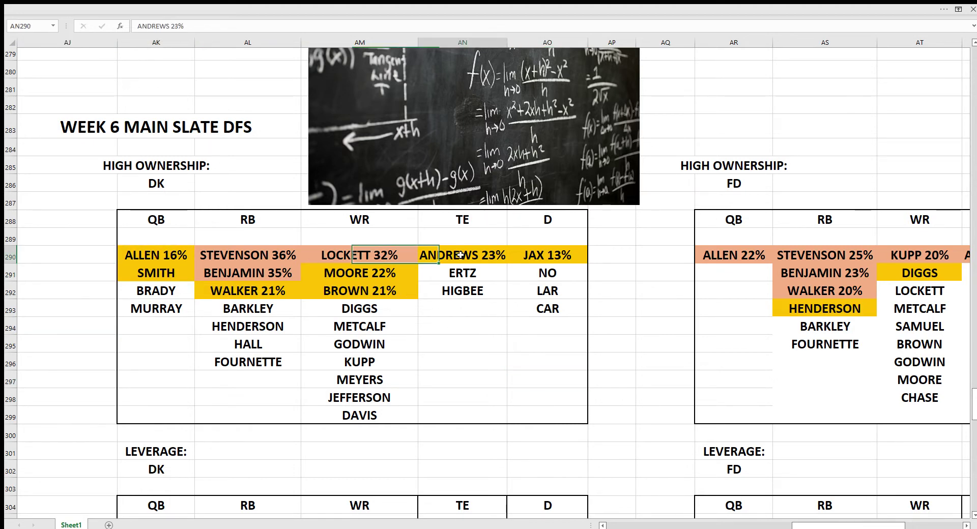
left_click(525, 258)
left_click(185, 257)
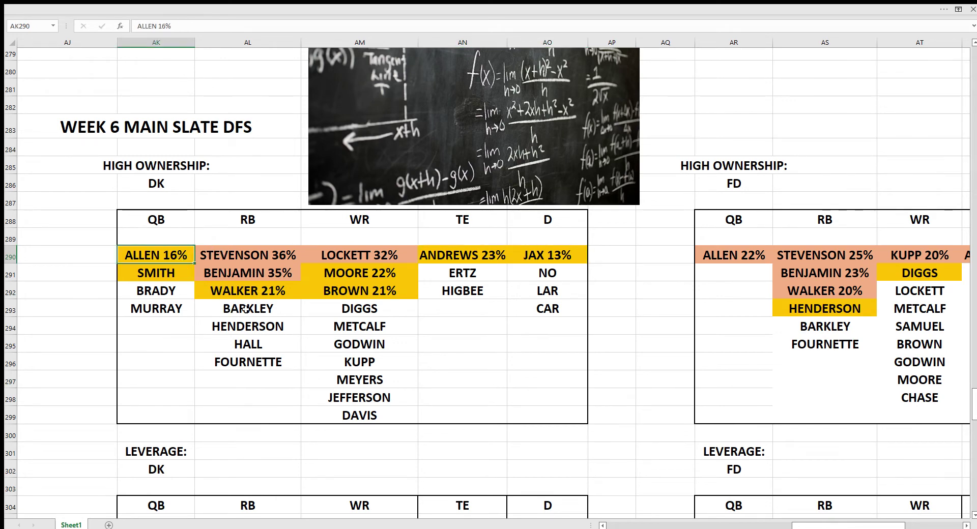
left_click(426, 252)
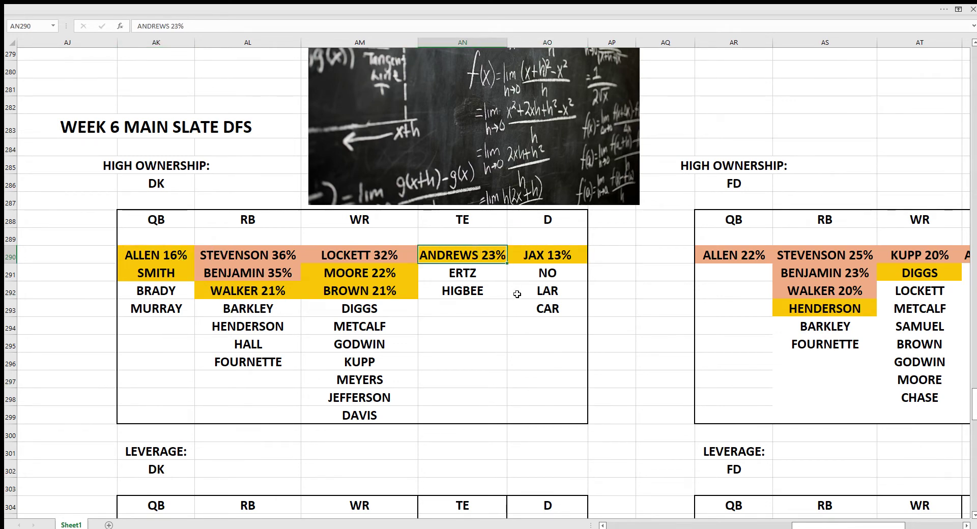
key("Right")
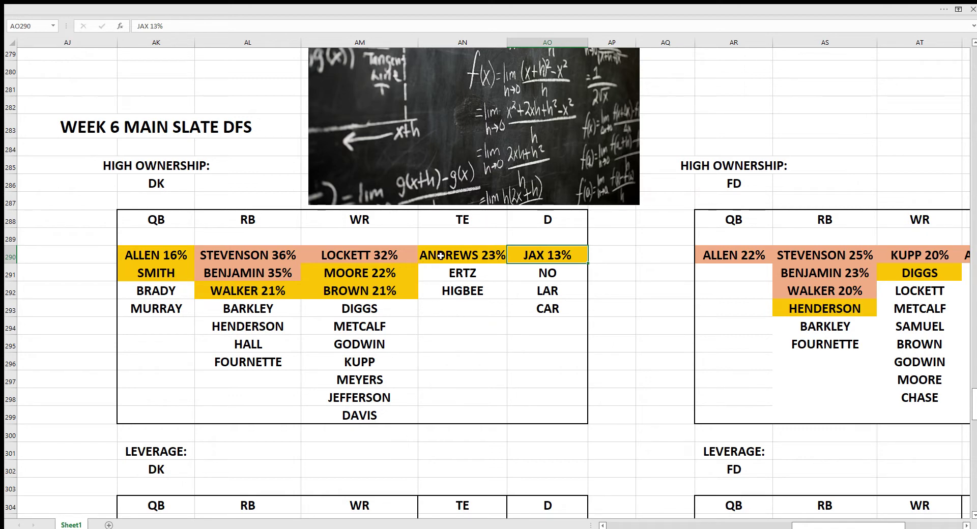
- Examine the colour-highlighted RB and WR ownership entries in the DK high ownership table
left_click(261, 262)
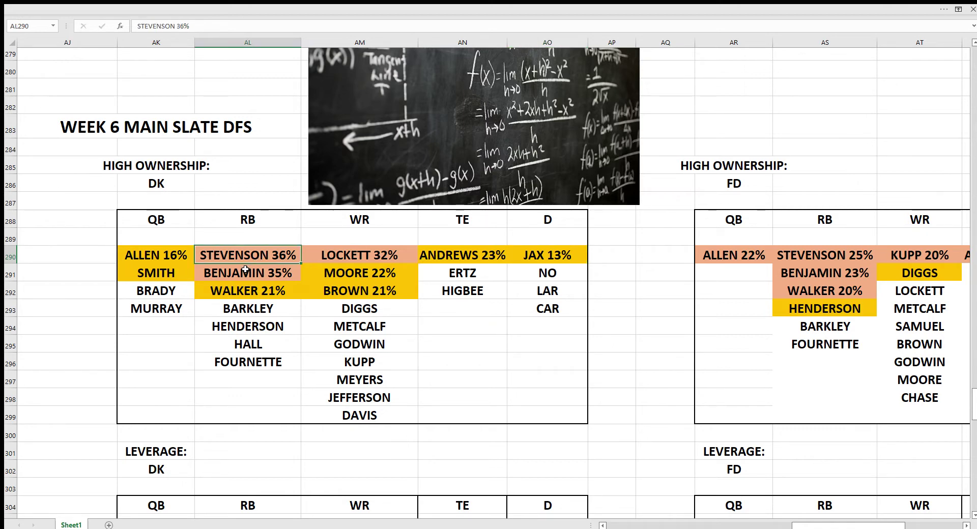
left_click(243, 289)
left_click(388, 295)
left_click(394, 273)
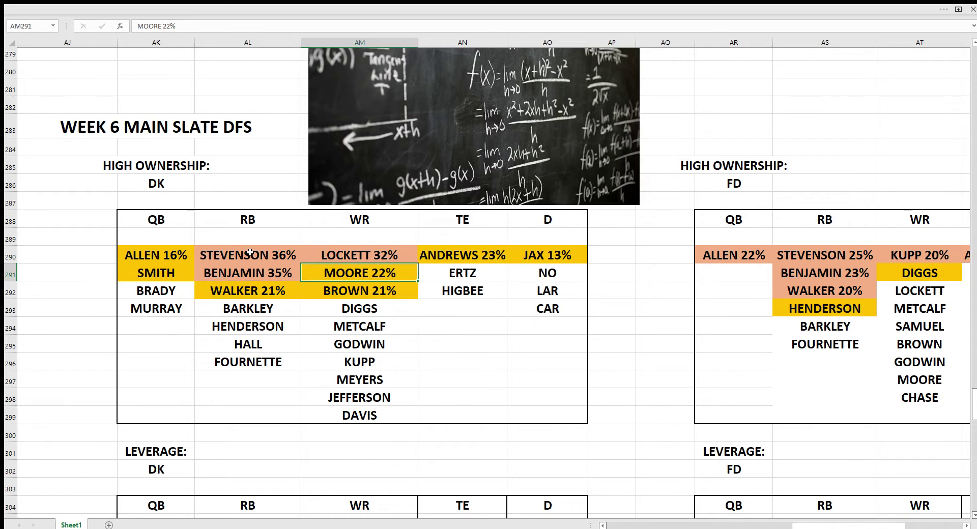
left_click(251, 253)
left_click(225, 233)
left_click(248, 260)
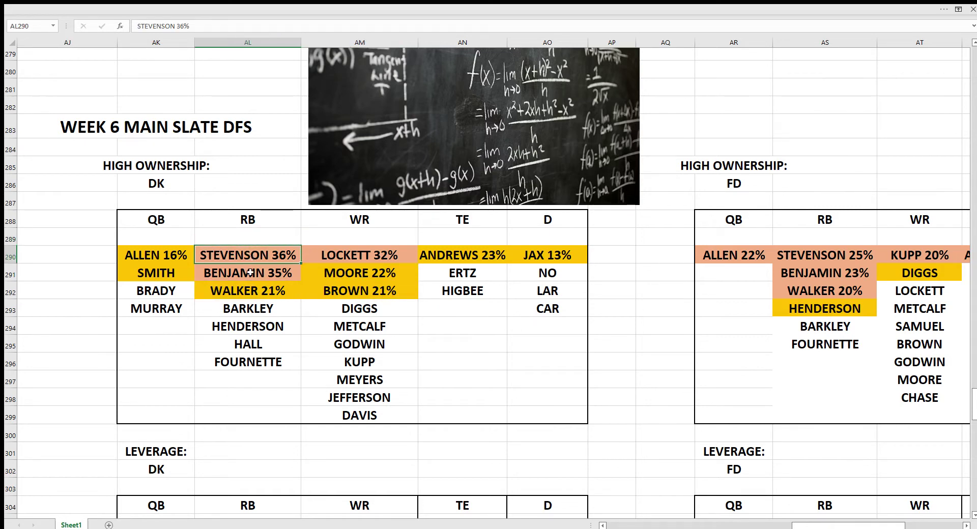
left_click(249, 274)
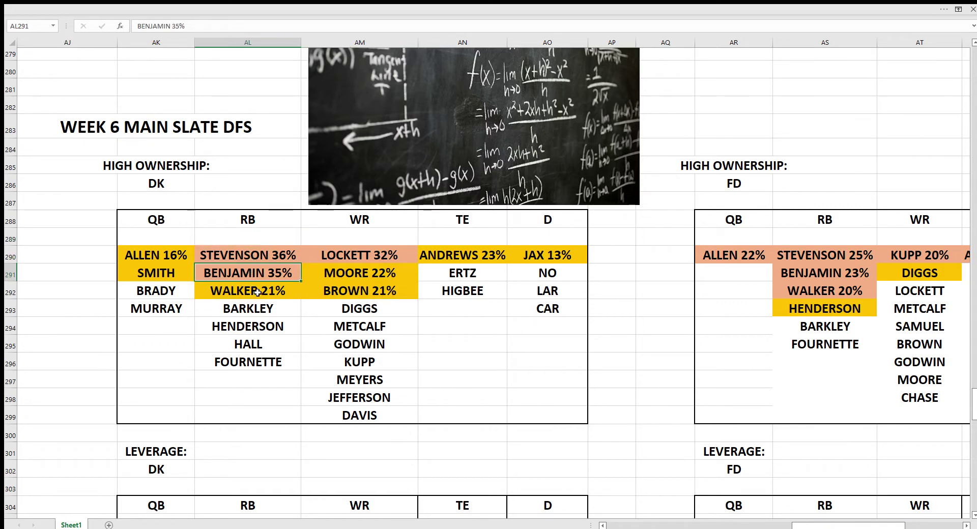
left_click(258, 294)
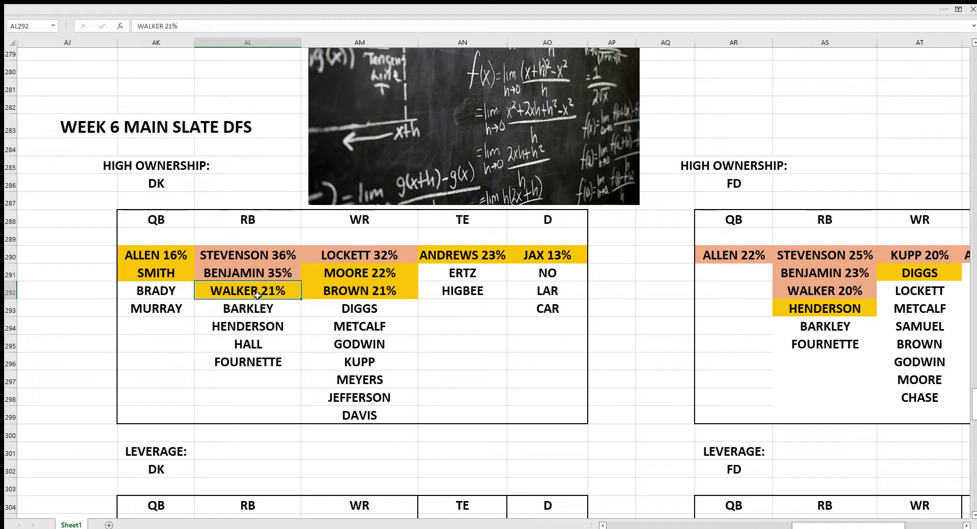
left_click(453, 323)
left_click(357, 257)
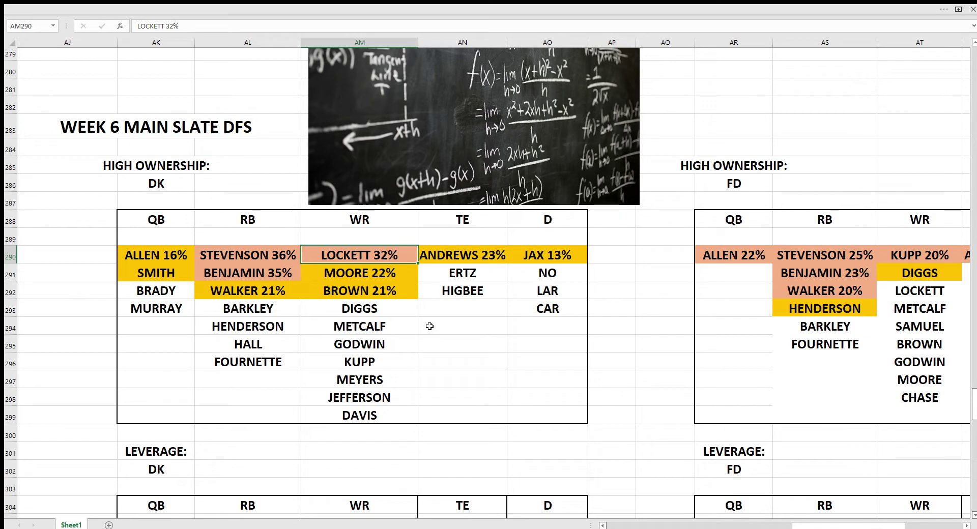
left_click(339, 279)
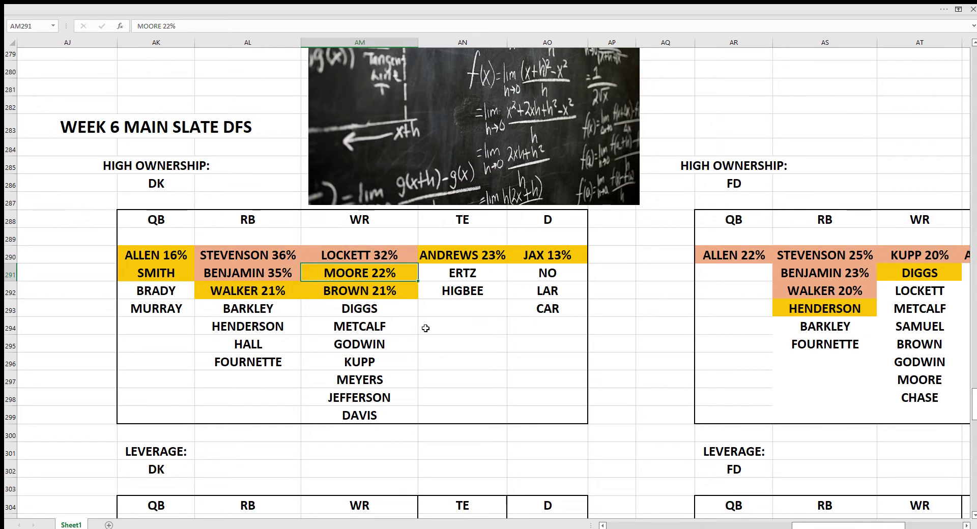
left_click(441, 337)
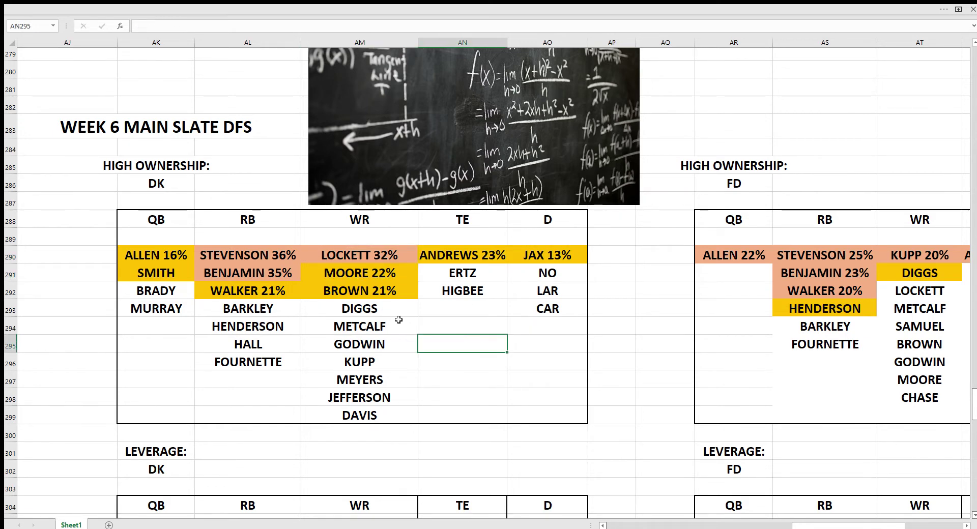
- Review the upper rows of the DK high ownership table as a block, from QB across to D
left_click_drag(132, 238, 567, 294)
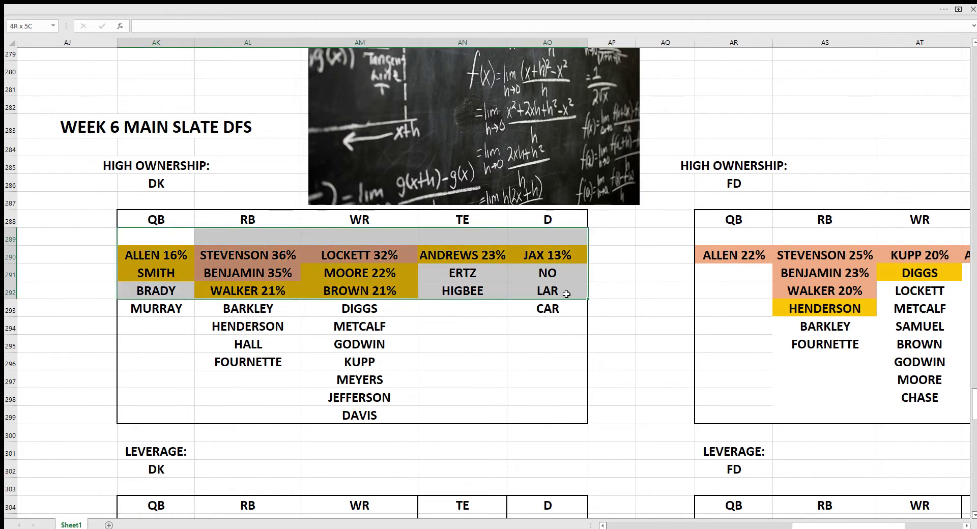
left_click(530, 340)
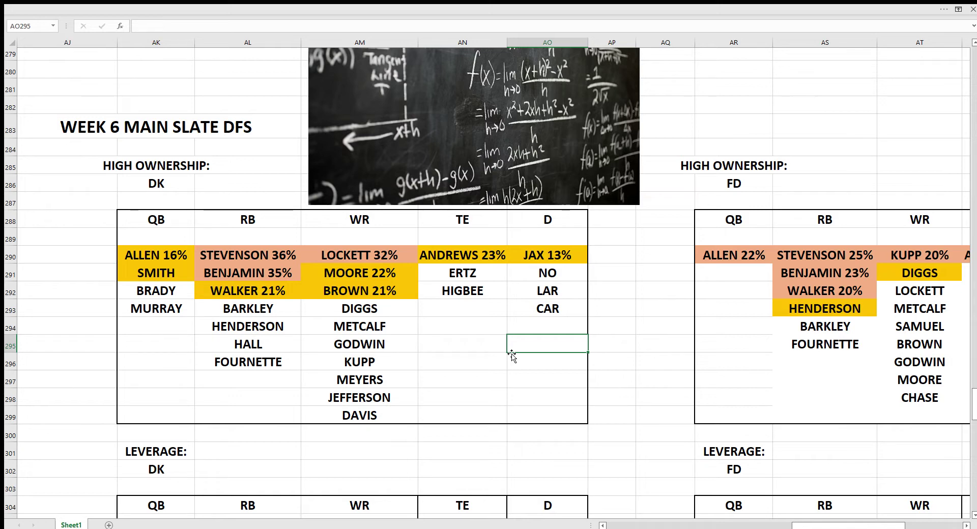
left_click_drag(170, 250, 520, 311)
left_click(500, 368)
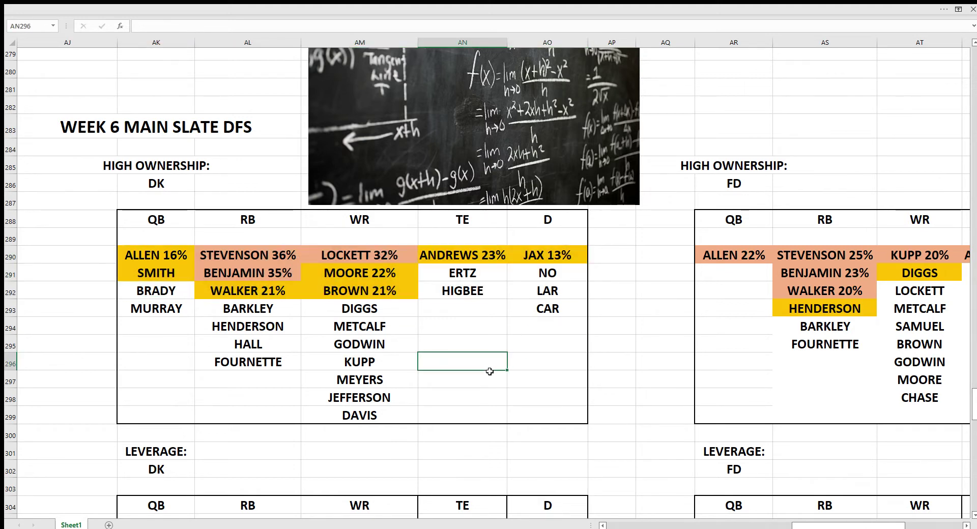
left_click(489, 372)
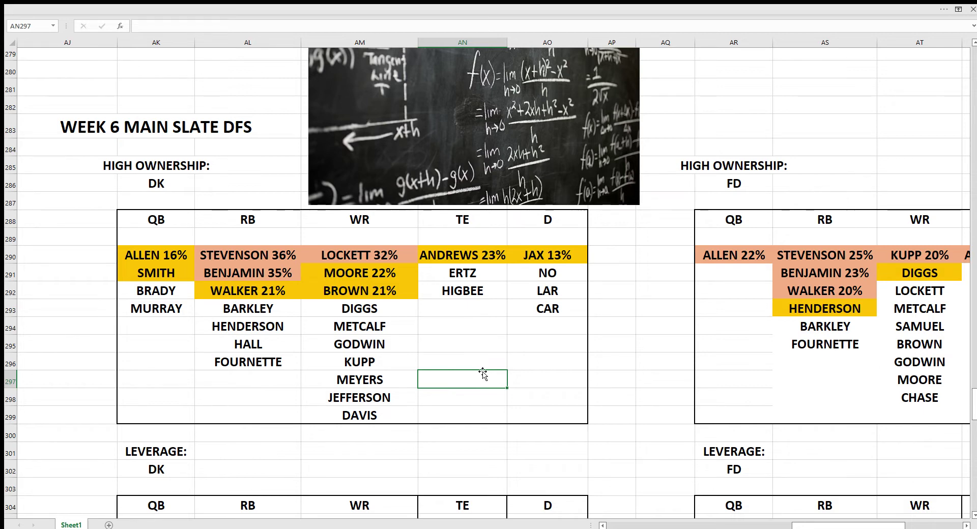
left_click(491, 350)
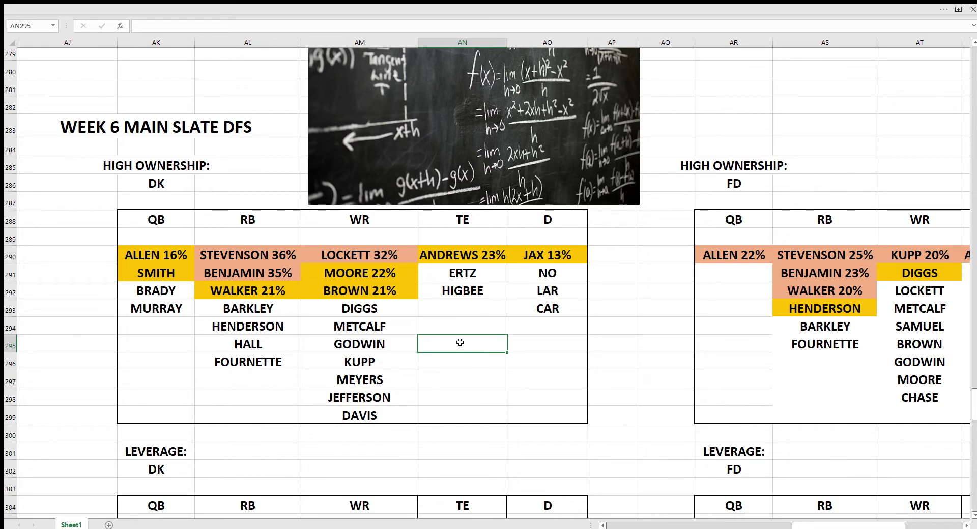
- Compare the highest-owned DK running backs and wide receivers with the top QB, TE and D entries
left_click_drag(296, 271, 306, 291)
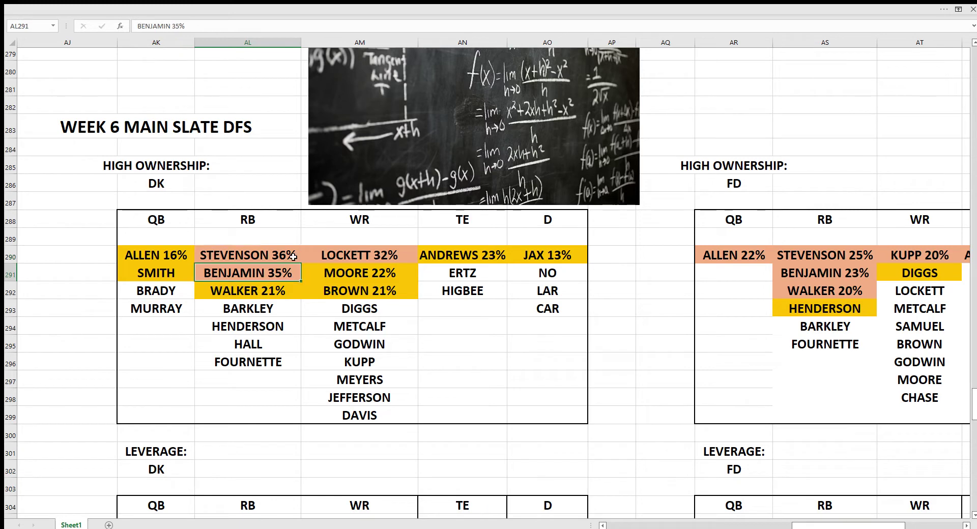
left_click(334, 251)
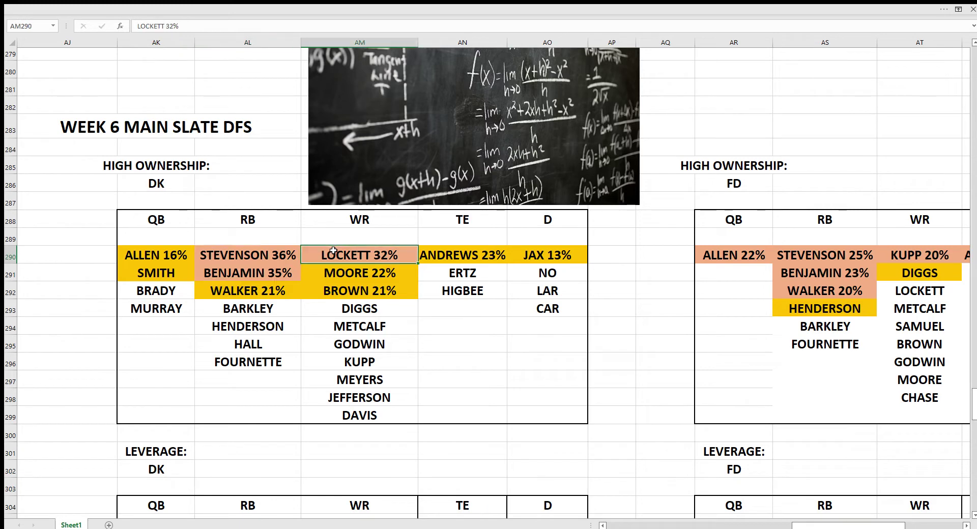
left_click(463, 360)
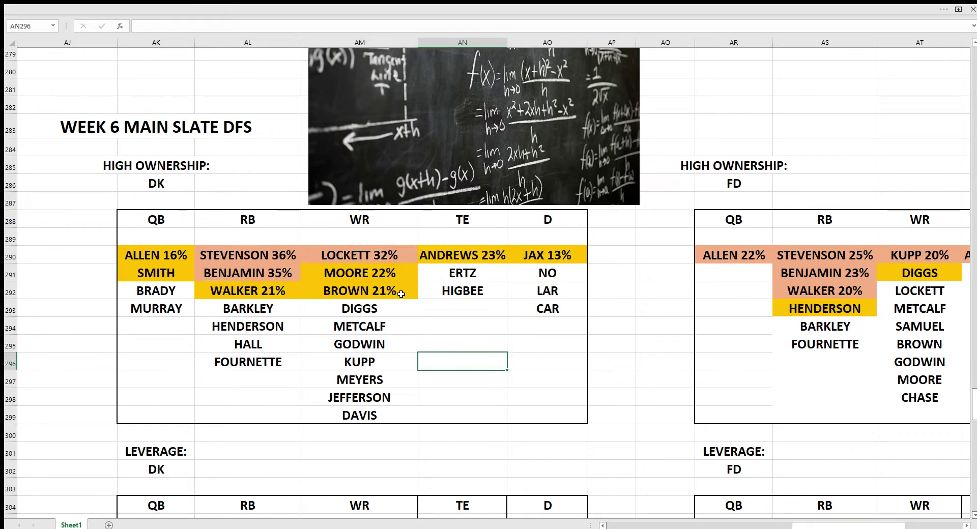
left_click(387, 258)
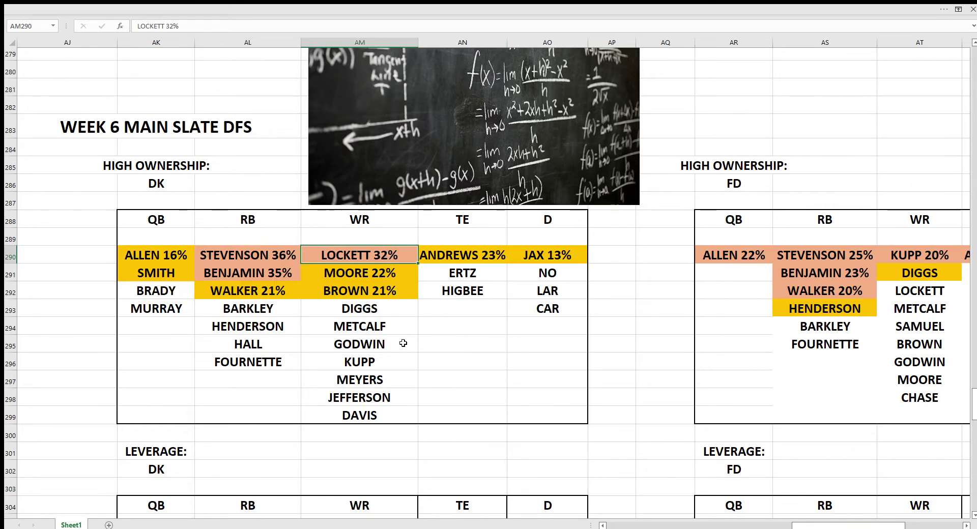
left_click(443, 367)
left_click(251, 260)
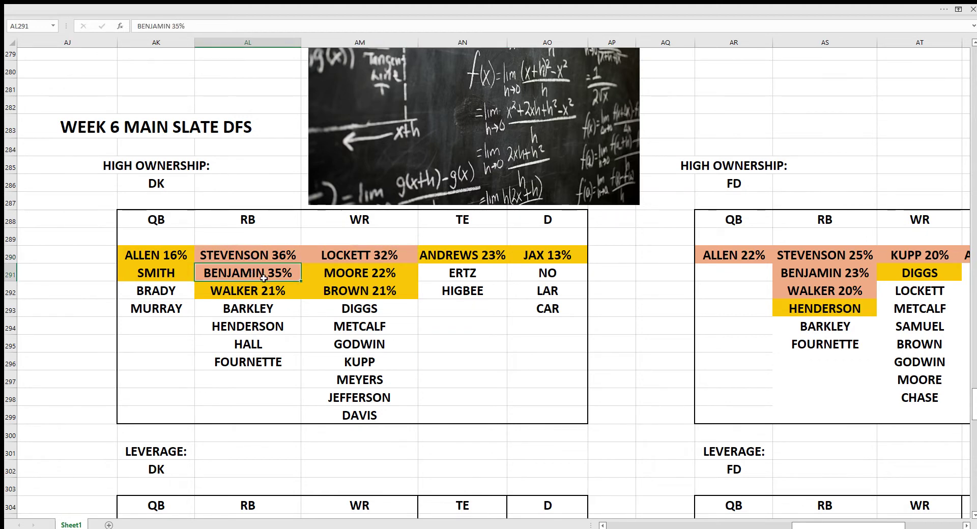
left_click(483, 376)
left_click(256, 259)
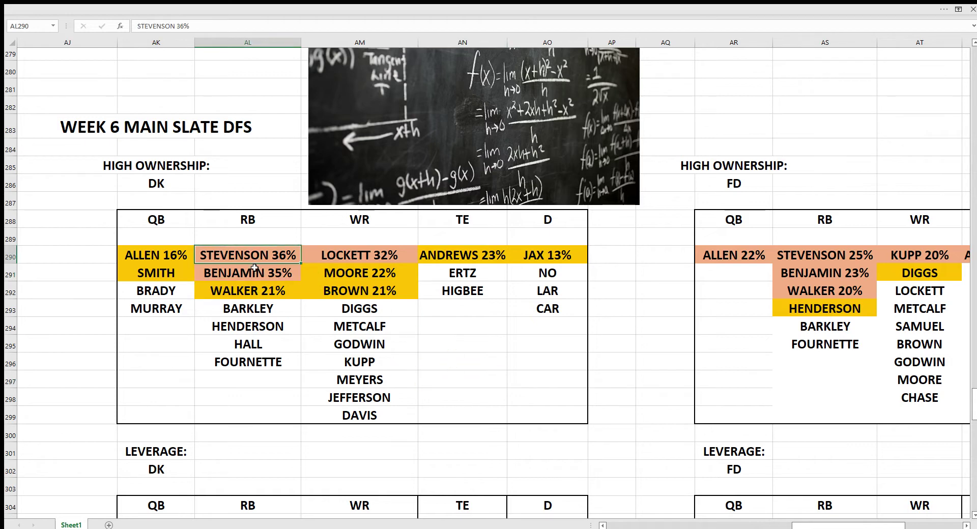
left_click(326, 257)
left_click(351, 293)
left_click(187, 260)
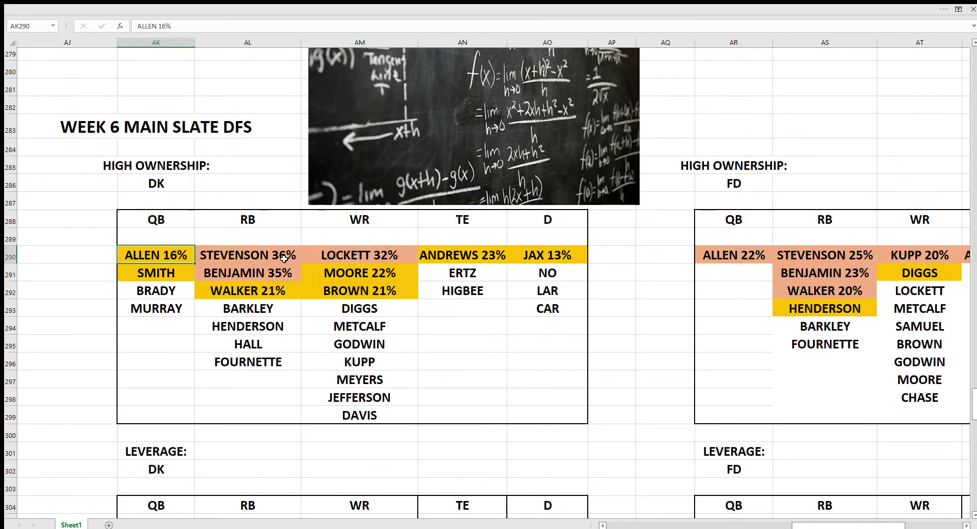
left_click(441, 260)
left_click(514, 256)
left_click(353, 288)
left_click(491, 345)
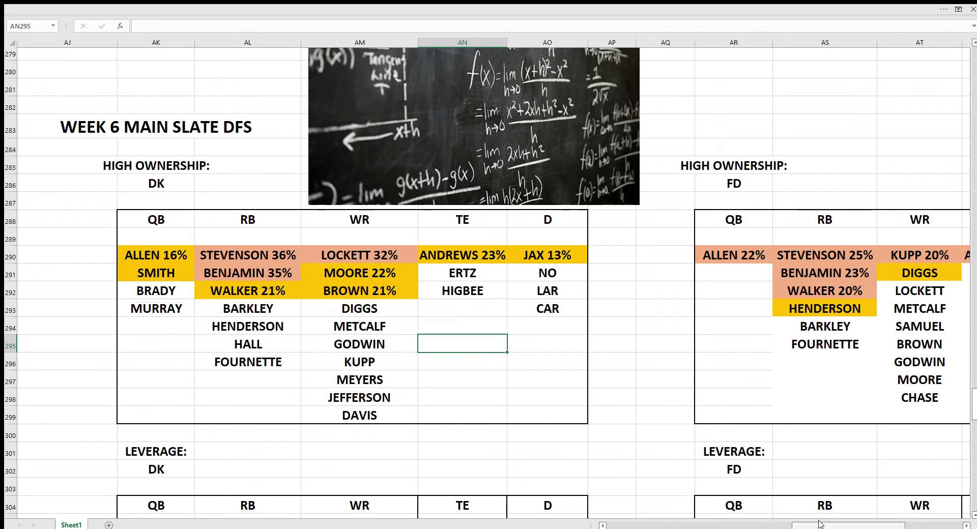
- Examine the top-row ownership entries in the FD high ownership table, from QB across to D
left_click_drag(820, 524, 858, 525)
left_click(356, 340)
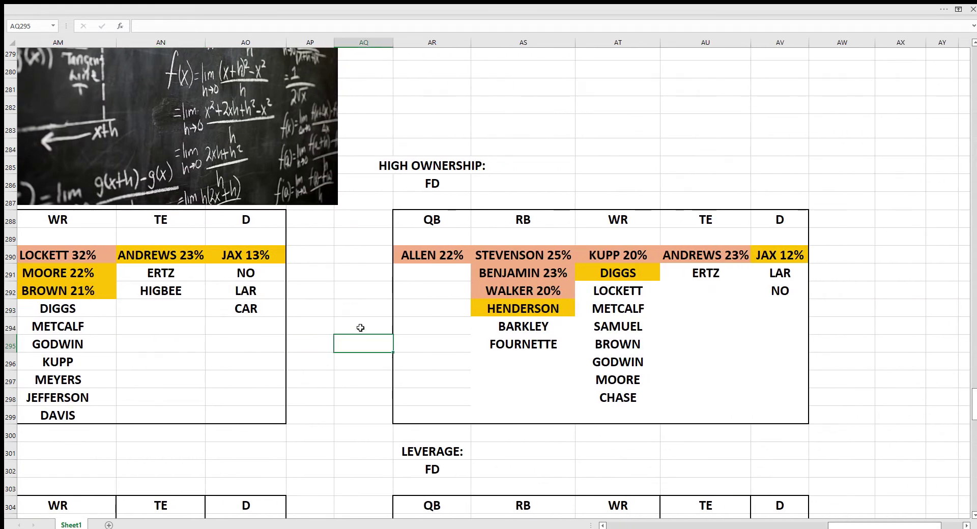
left_click(412, 255)
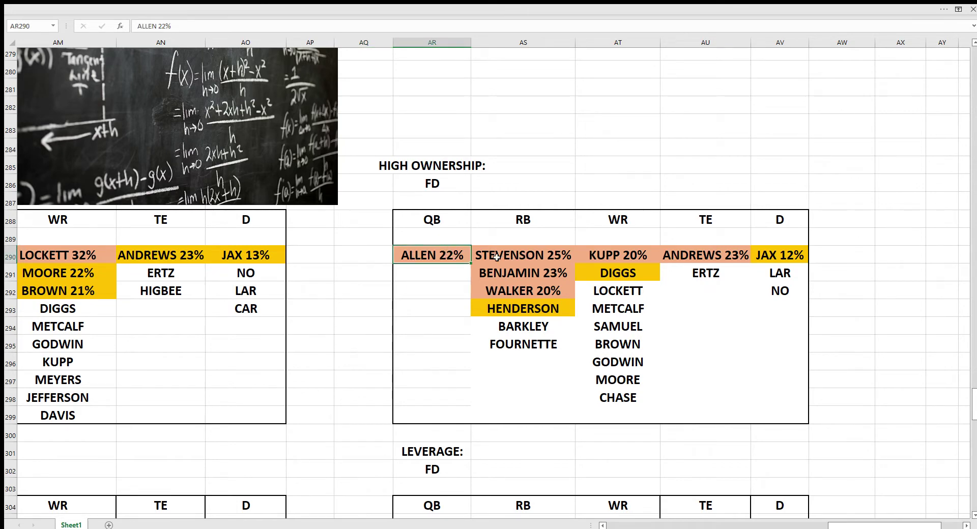
left_click(605, 252)
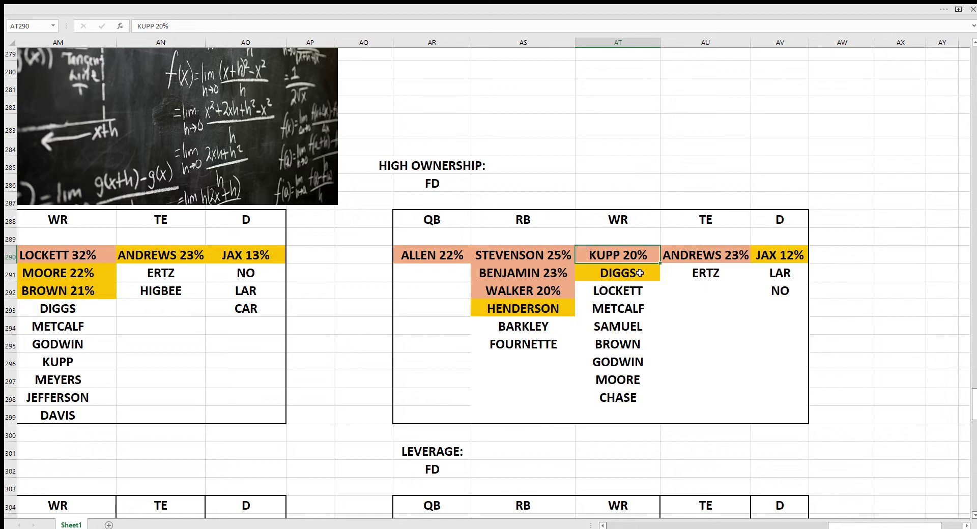
left_click(686, 260)
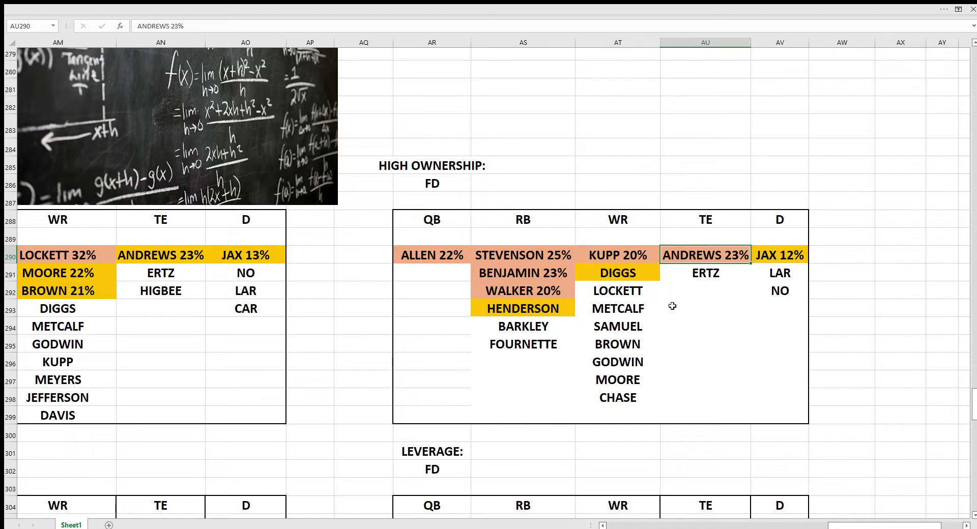
left_click(761, 260)
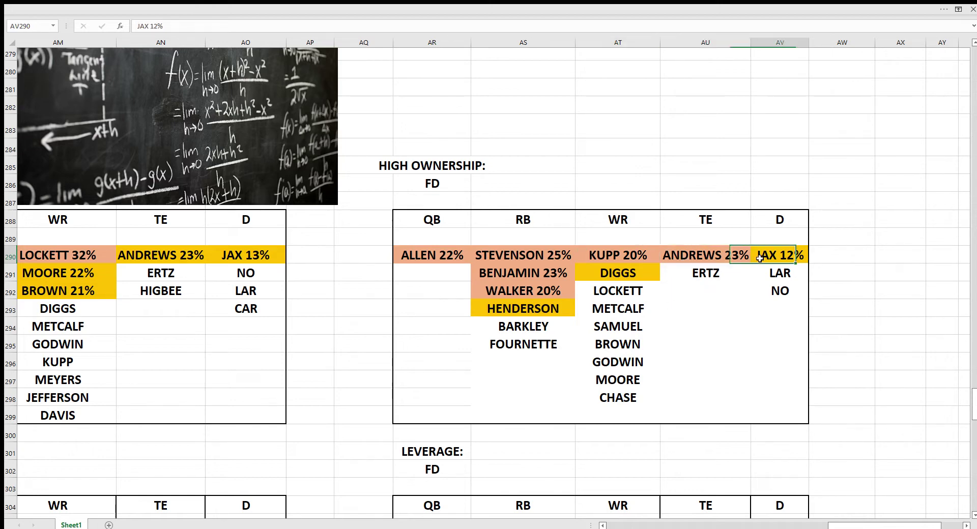
left_click(277, 256)
left_click(757, 259)
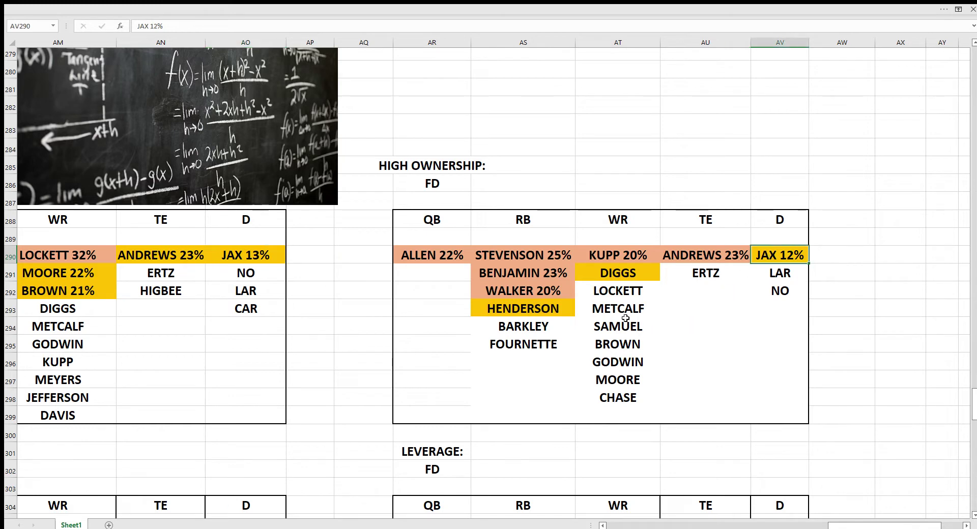
- Examine the colour-highlighted RB entries and the second WR entry in the FD high ownership table
left_click(510, 256)
left_click(509, 275)
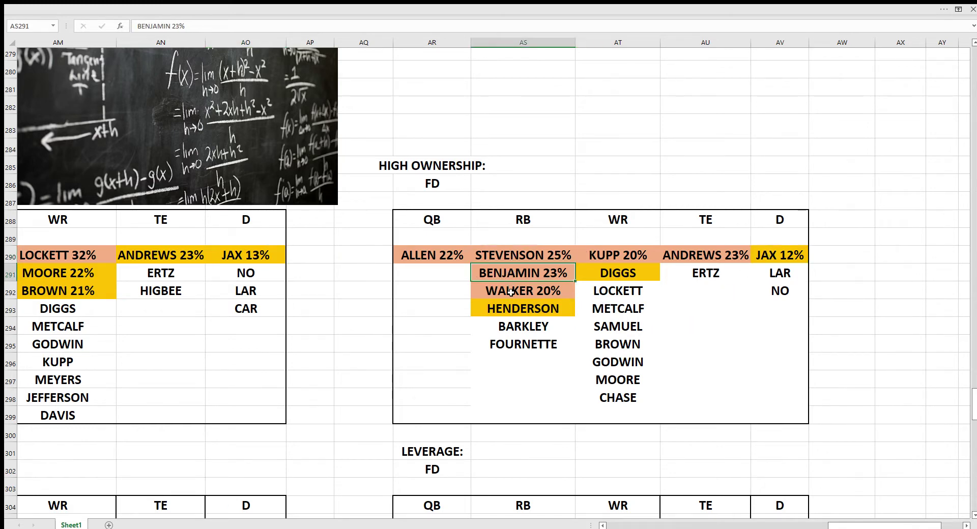
left_click(510, 295)
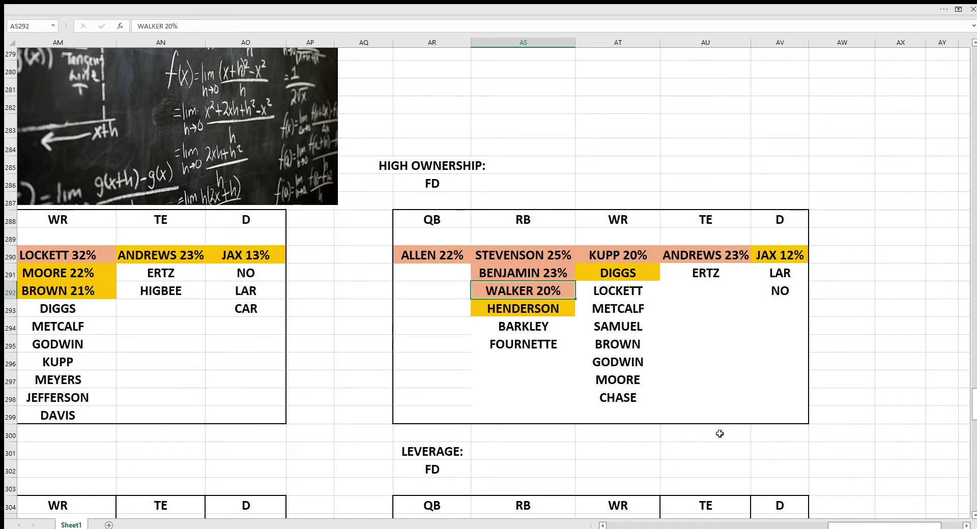
left_click_drag(836, 526, 833, 526)
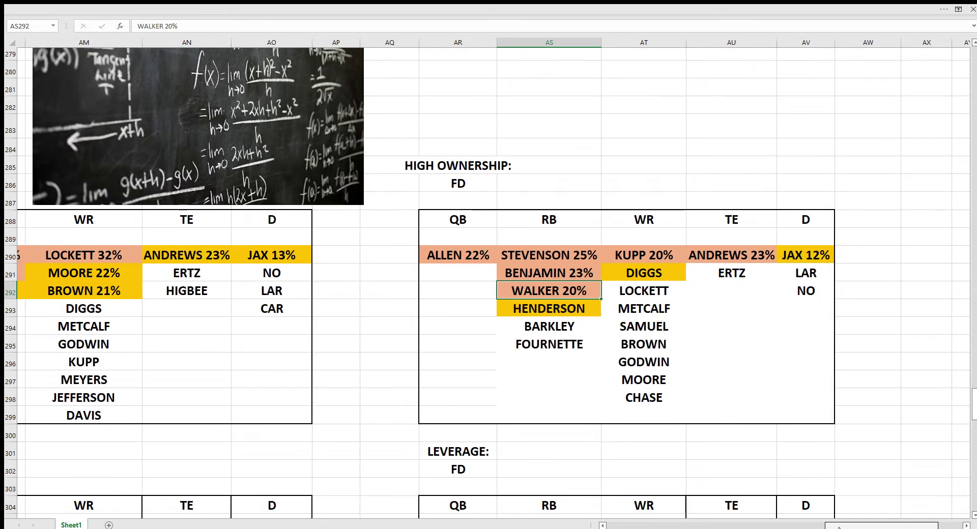
left_click(645, 274)
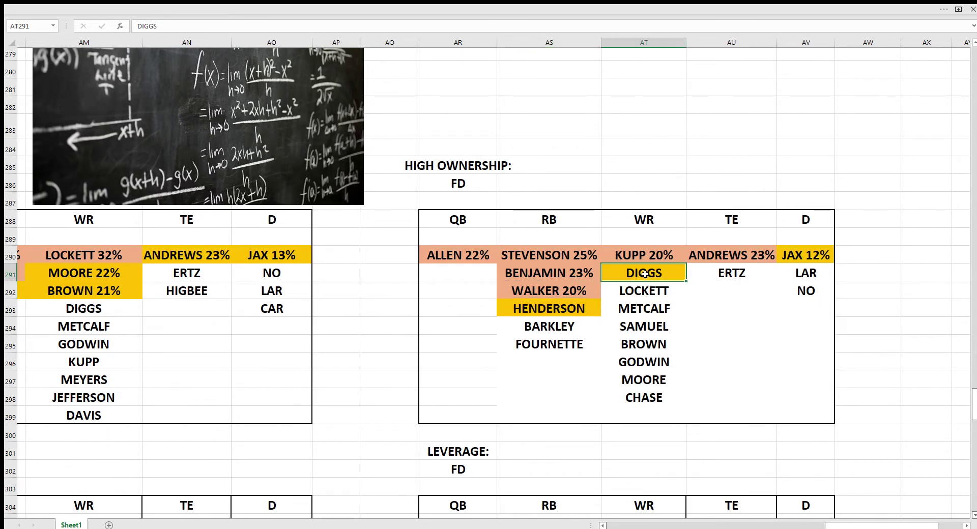
left_click(571, 309)
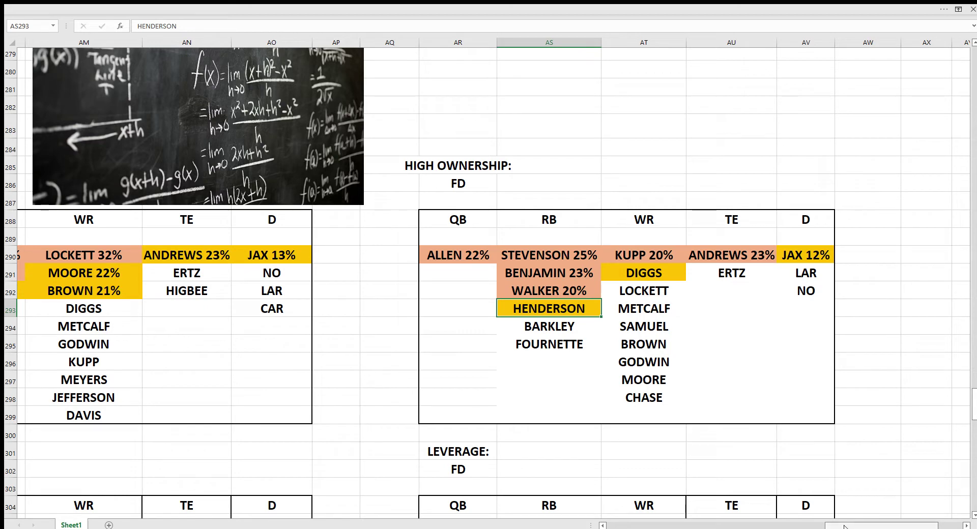
- Return to the DK high ownership table and go through its unhighlighted QB and RB entries
left_click_drag(845, 526, 829, 525)
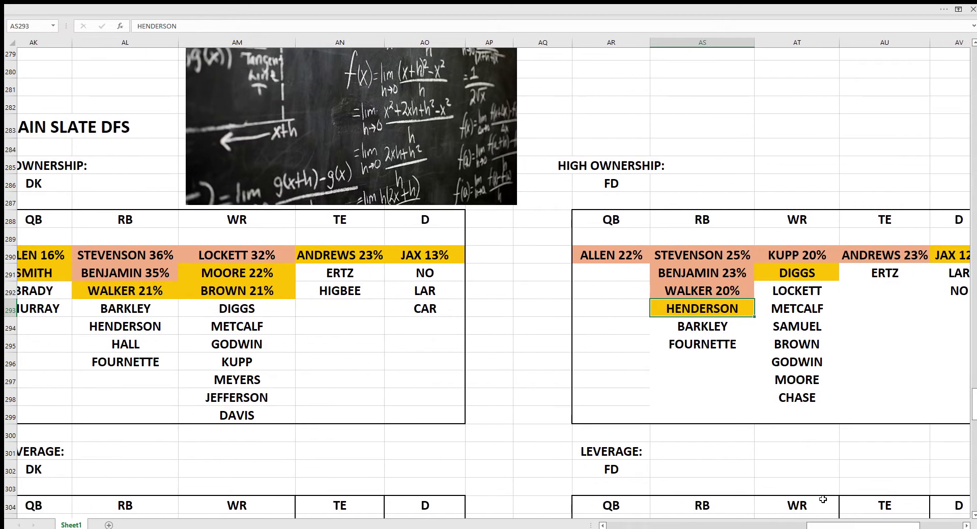
left_click_drag(845, 525, 832, 524)
left_click(180, 291)
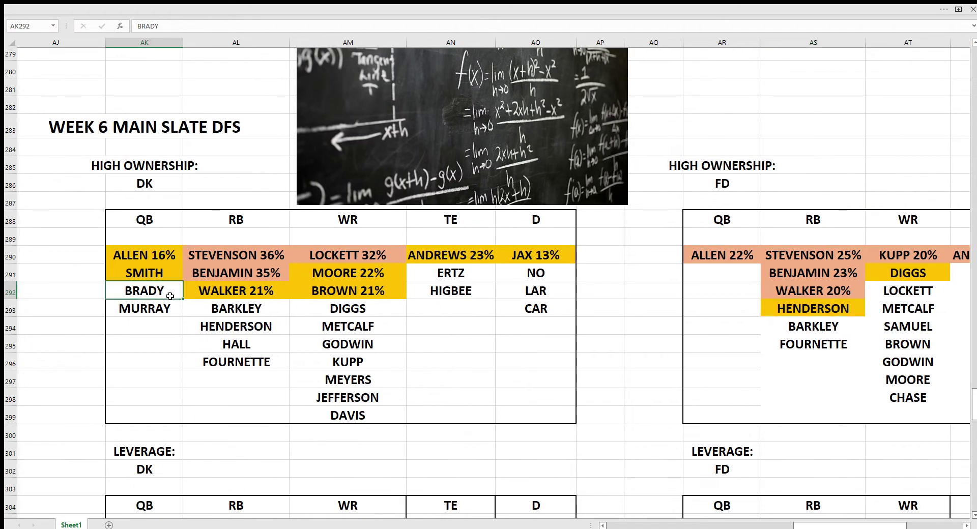
left_click(163, 310)
left_click(235, 313)
left_click(250, 328)
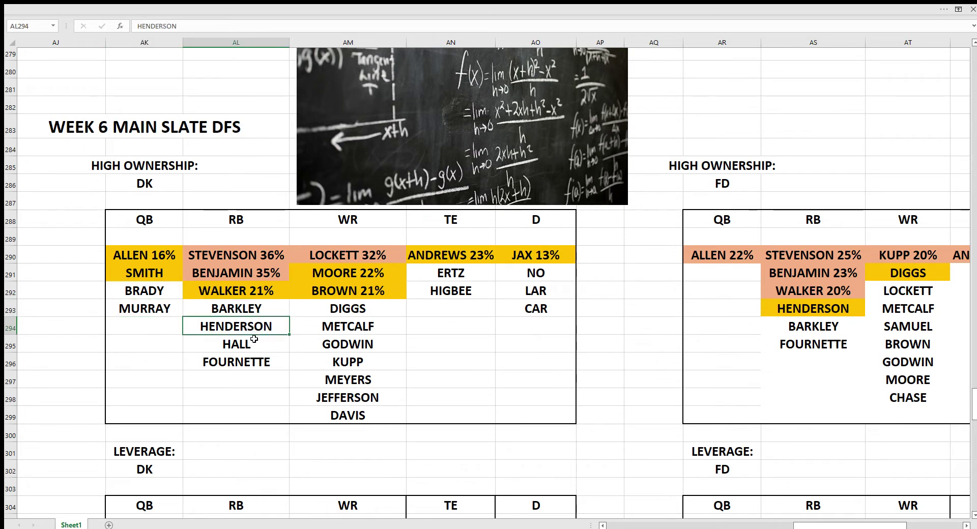
left_click(255, 345)
left_click(258, 363)
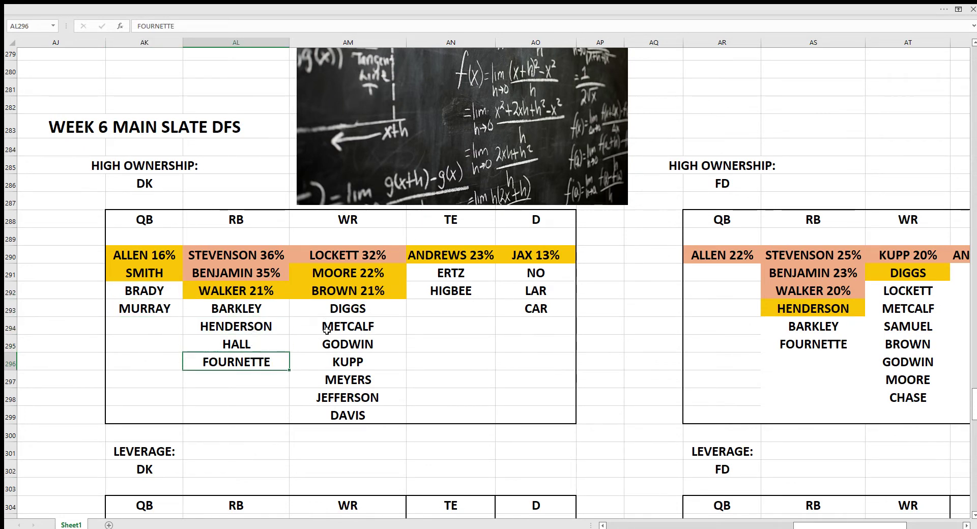
- Go through the unhighlighted WR entries in the DK high ownership table, from Diggs down to Davis
left_click(370, 311)
left_click(371, 330)
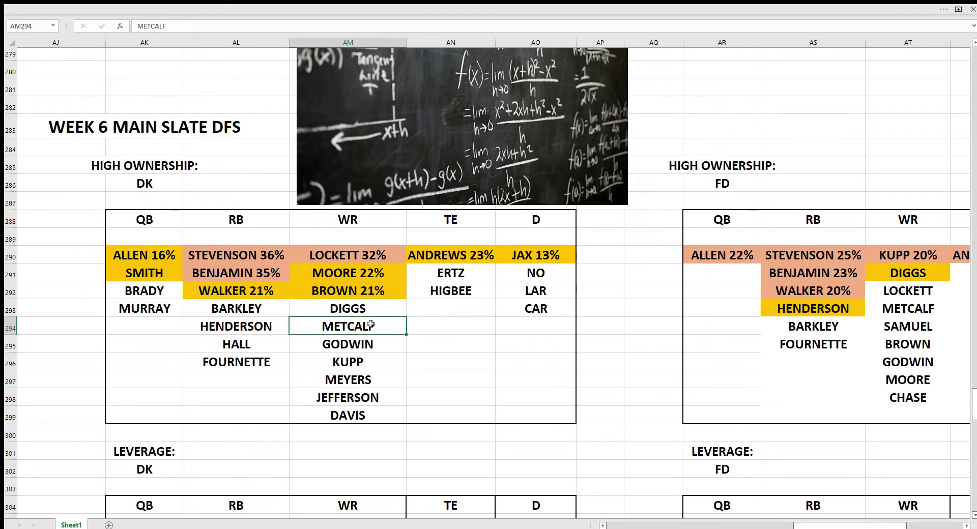
left_click(370, 346)
left_click(370, 363)
left_click(370, 381)
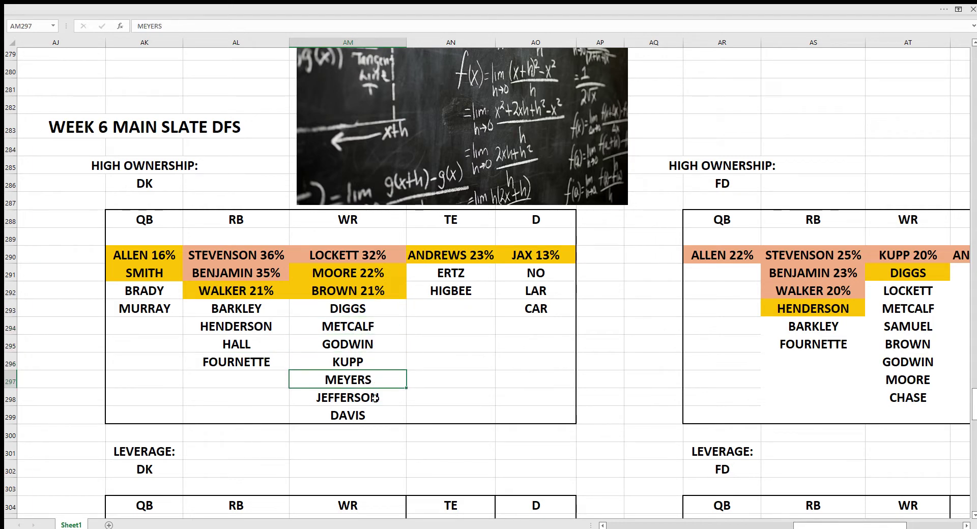
left_click(375, 399)
left_click(379, 416)
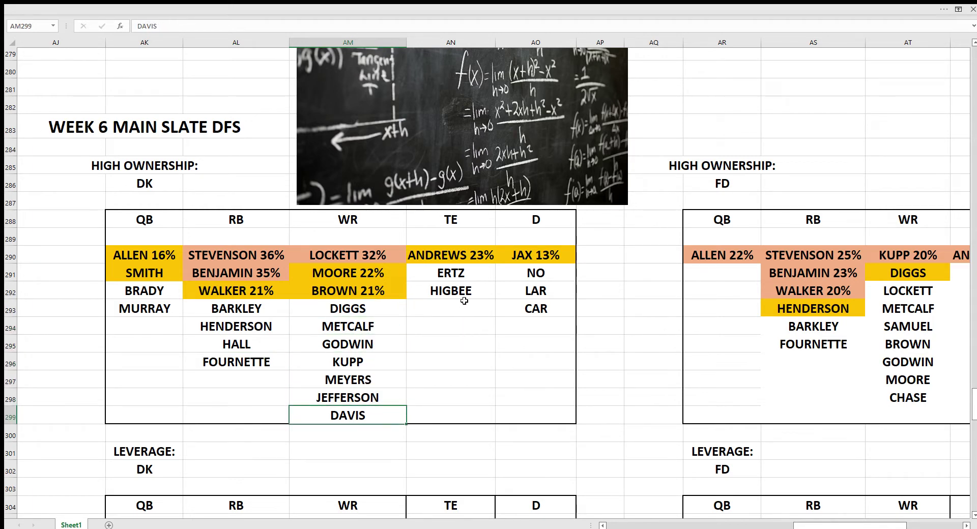
- Go through the unhighlighted TE and D entries in the DK high ownership table
left_click(473, 277)
left_click(475, 284)
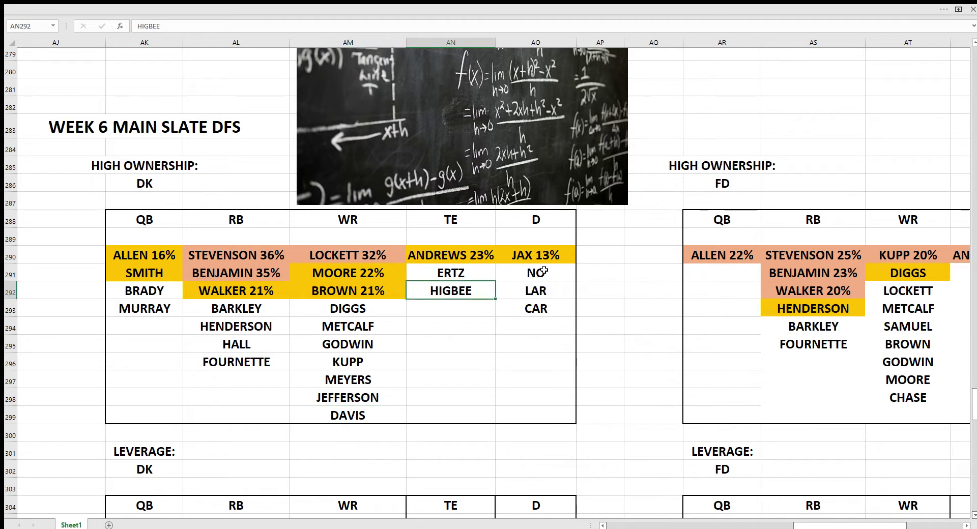
left_click(545, 274)
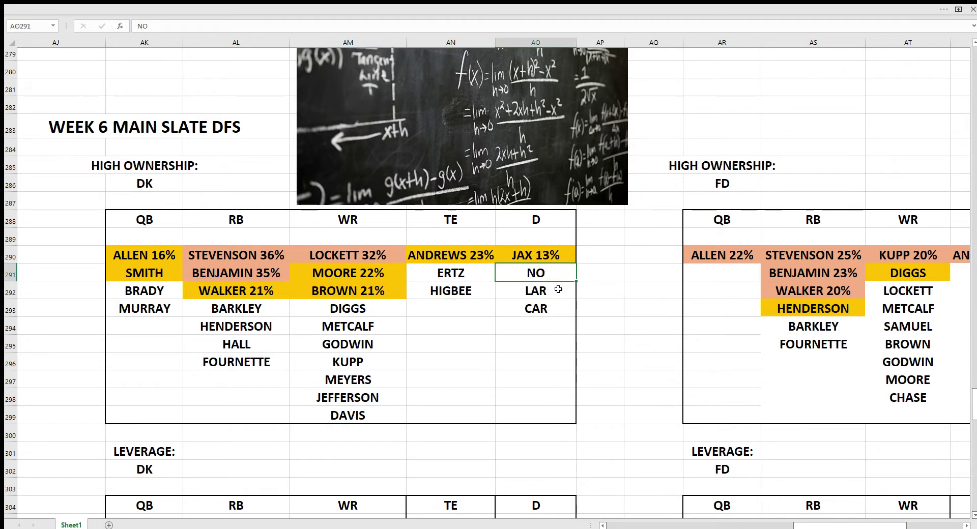
left_click(558, 288)
left_click(554, 306)
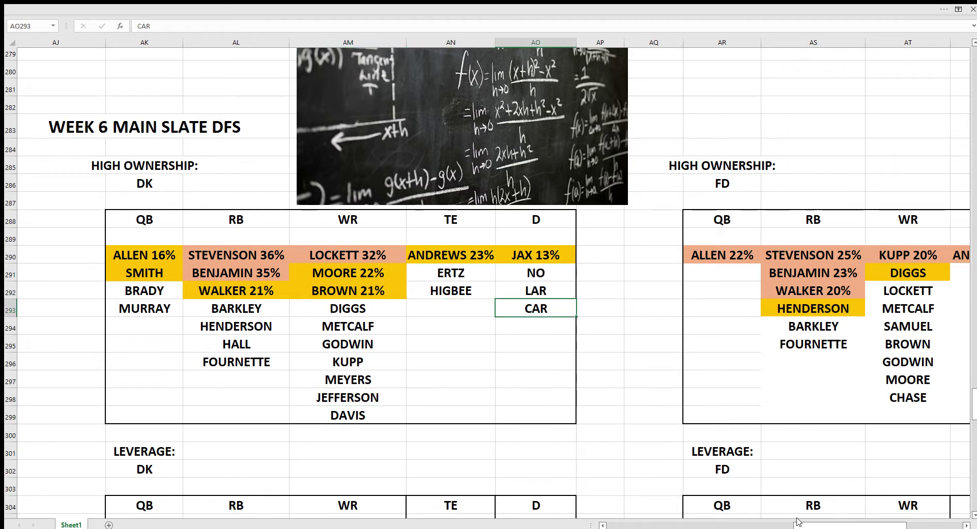
- Review the whole DK high ownership table as one block across all positions
left_click(141, 232)
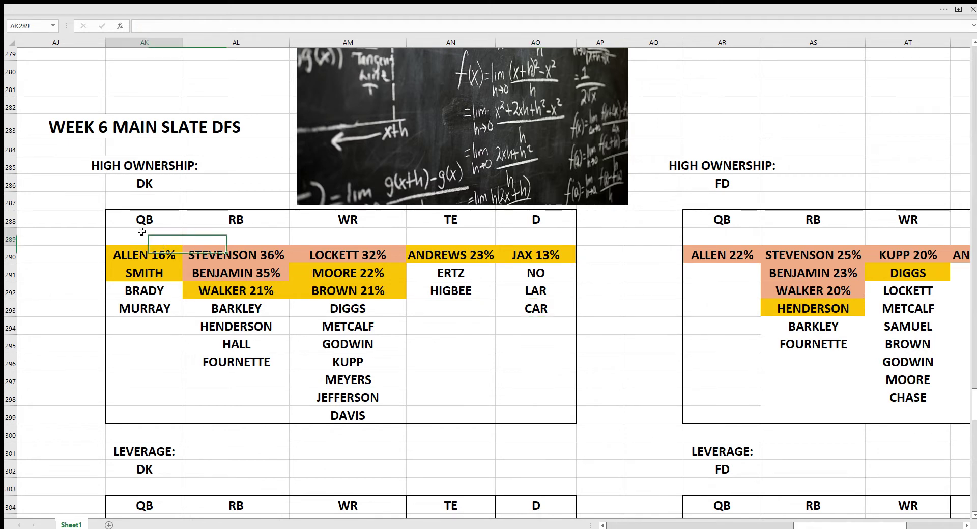
left_click_drag(142, 232, 532, 387)
left_click(611, 397)
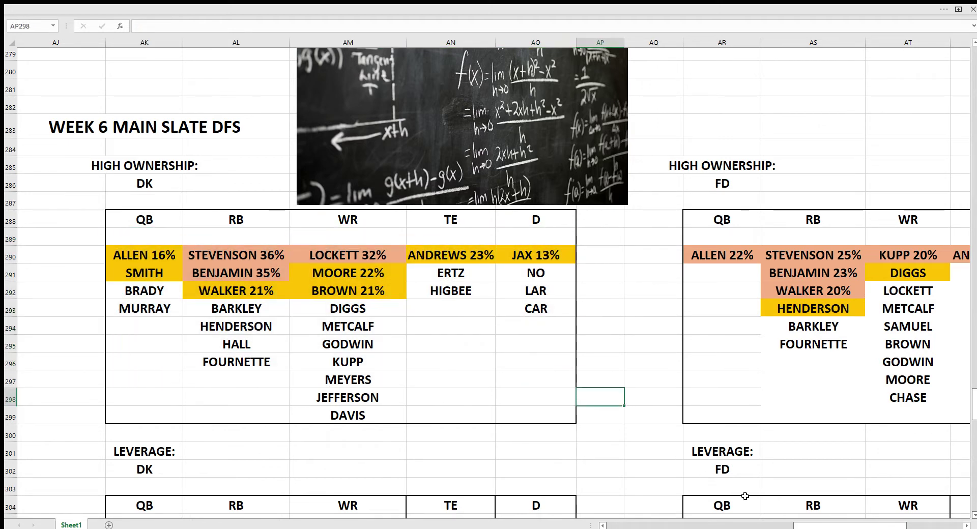
- Go through the lower RB entries in the FD high ownership table, from Henderson to Fournette
left_click_drag(811, 526, 828, 512)
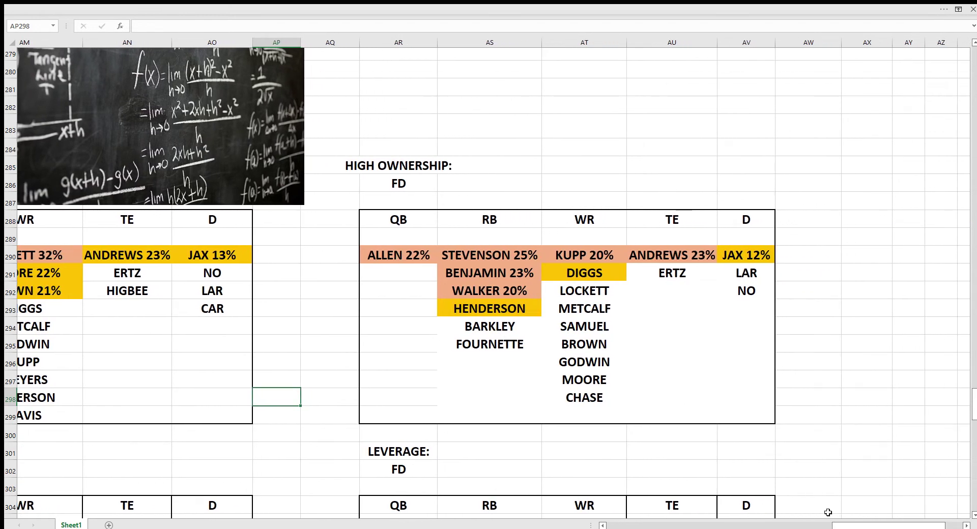
left_click(471, 330)
left_click(490, 337)
left_click(562, 293)
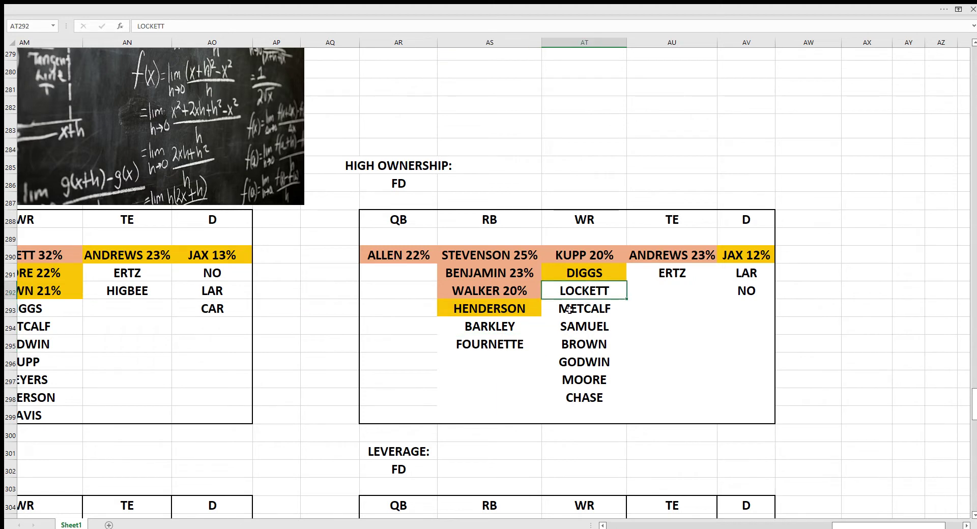
left_click(528, 314)
left_click(509, 326)
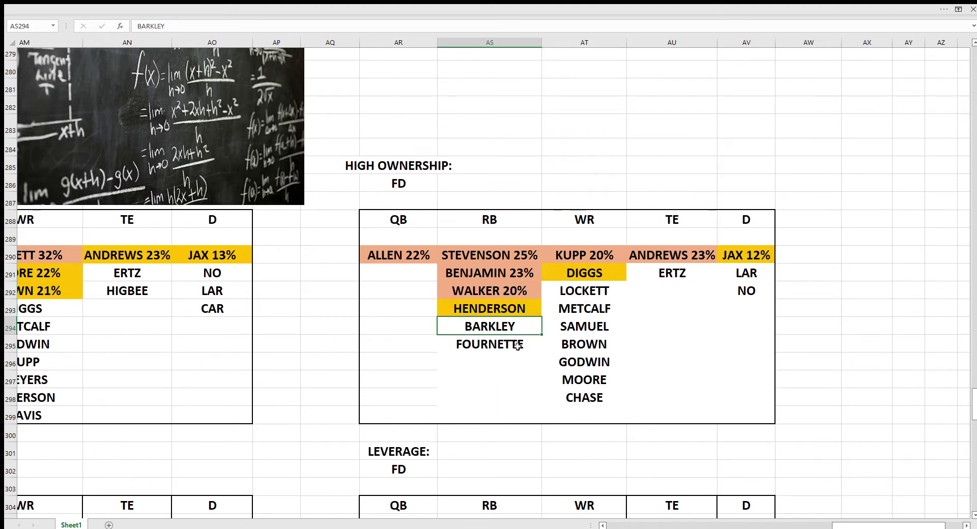
left_click(516, 349)
- Go through the unhighlighted WR entries in the FD high ownership table, from Lockett down to Chase
left_click(573, 291)
left_click(599, 311)
left_click(597, 327)
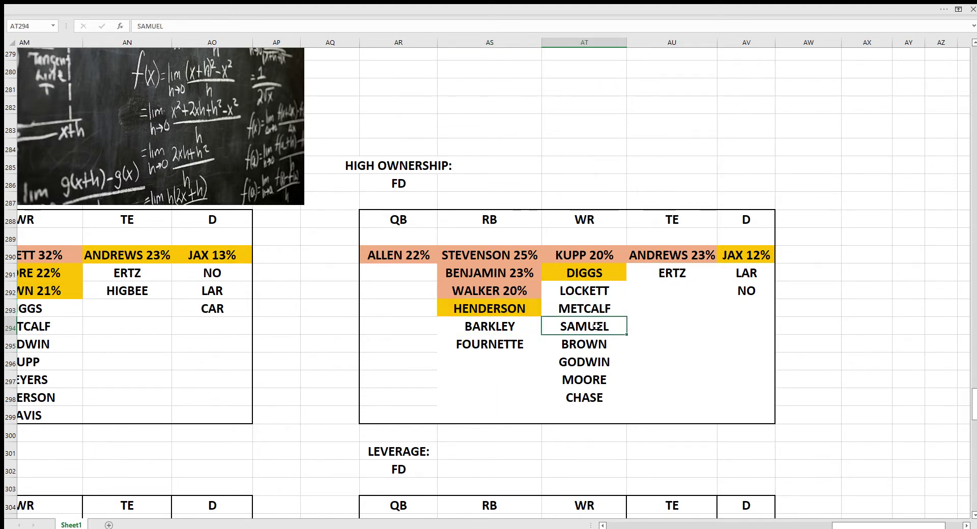
left_click(599, 340)
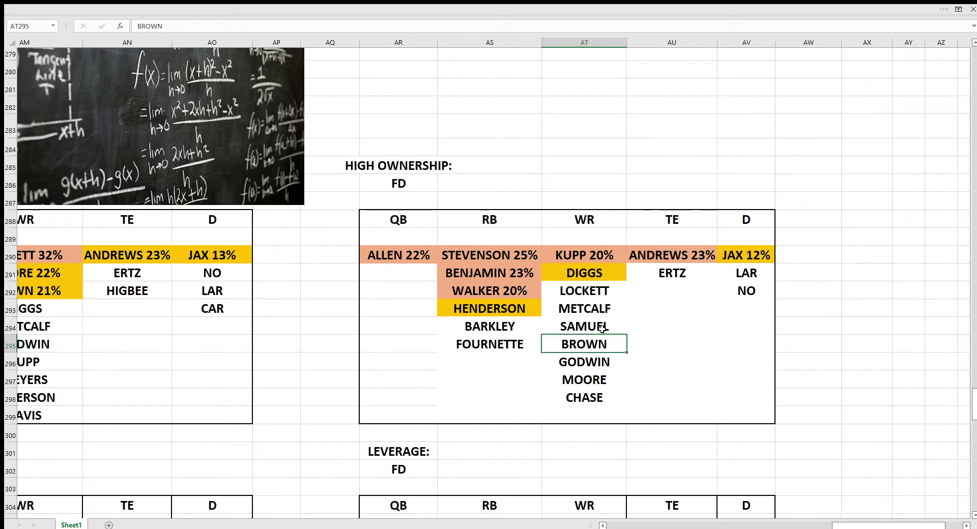
left_click(603, 326)
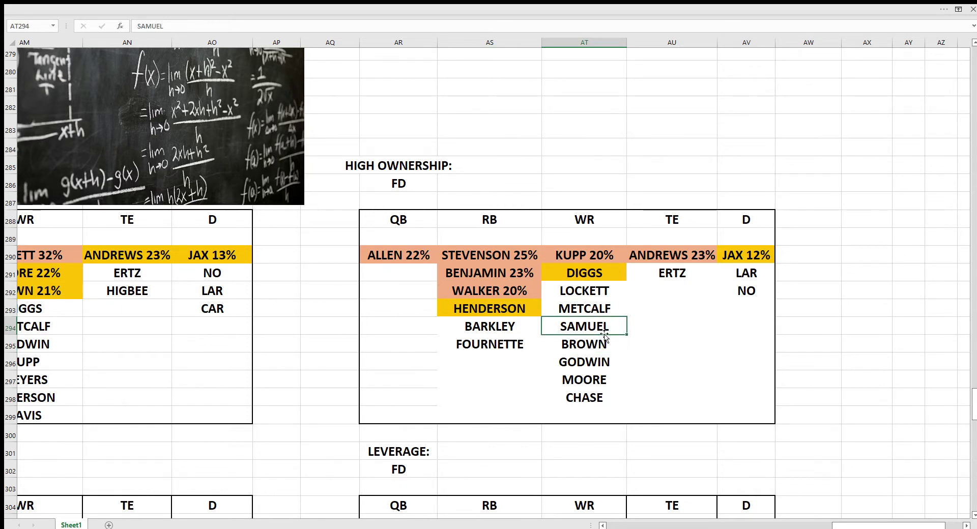
left_click(603, 348)
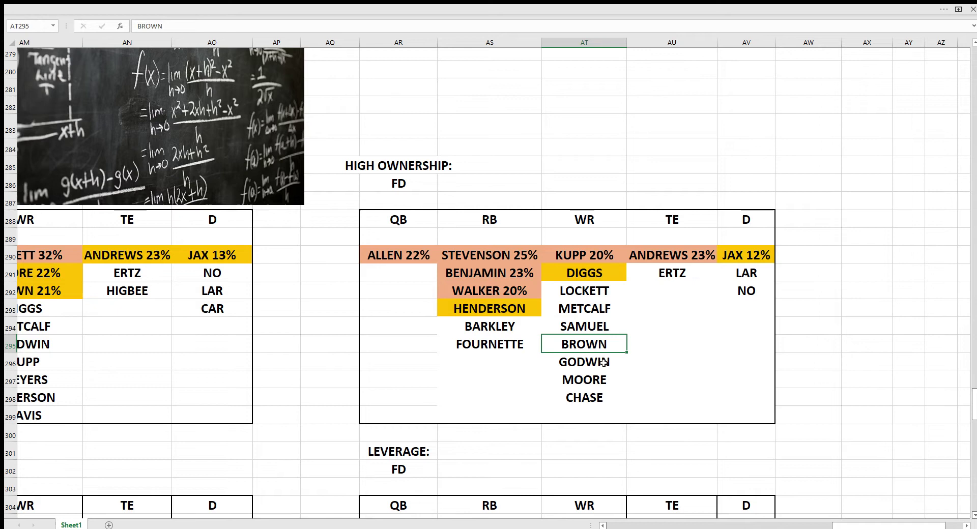
left_click(607, 329)
left_click(605, 349)
left_click(604, 362)
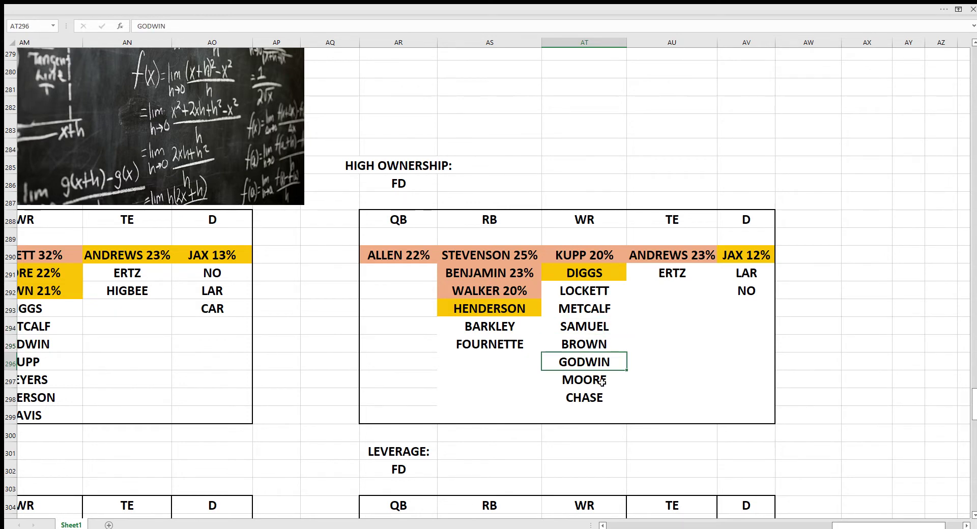
left_click(603, 382)
left_click(601, 397)
- Go through the unhighlighted TE and D entries in the FD high ownership table
left_click(678, 276)
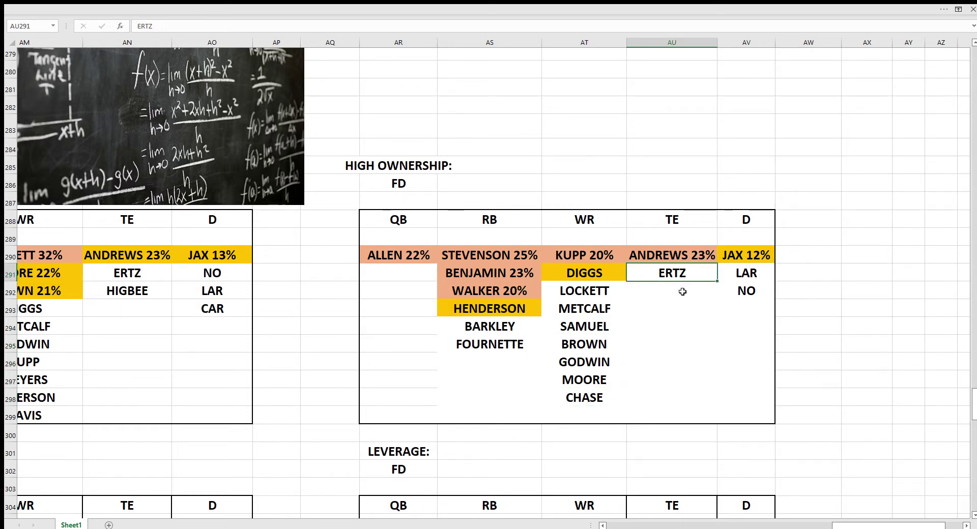
left_click(733, 275)
left_click(746, 294)
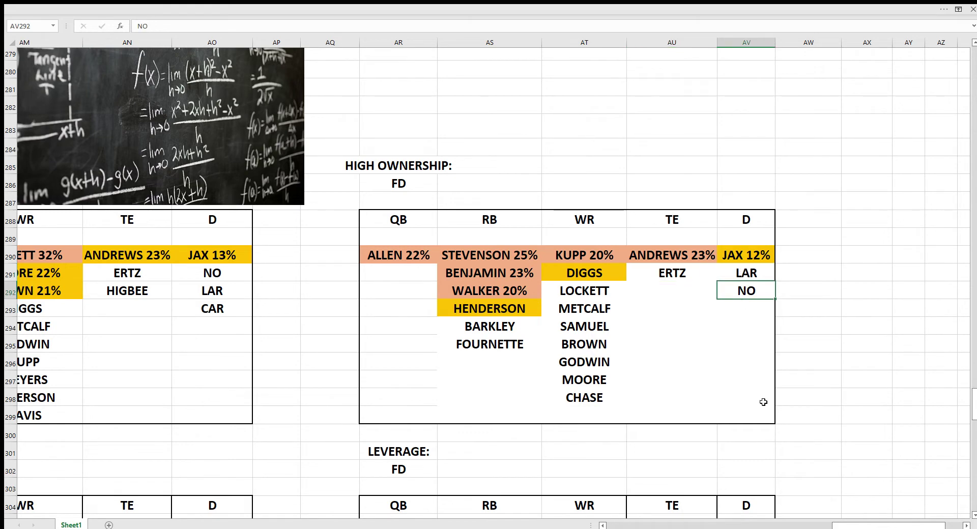
- Locate the DK leverage table below the DK high ownership table
left_click_drag(842, 520, 805, 528)
scroll(511, 362, "down", 3)
scroll(511, 362, "down", 1)
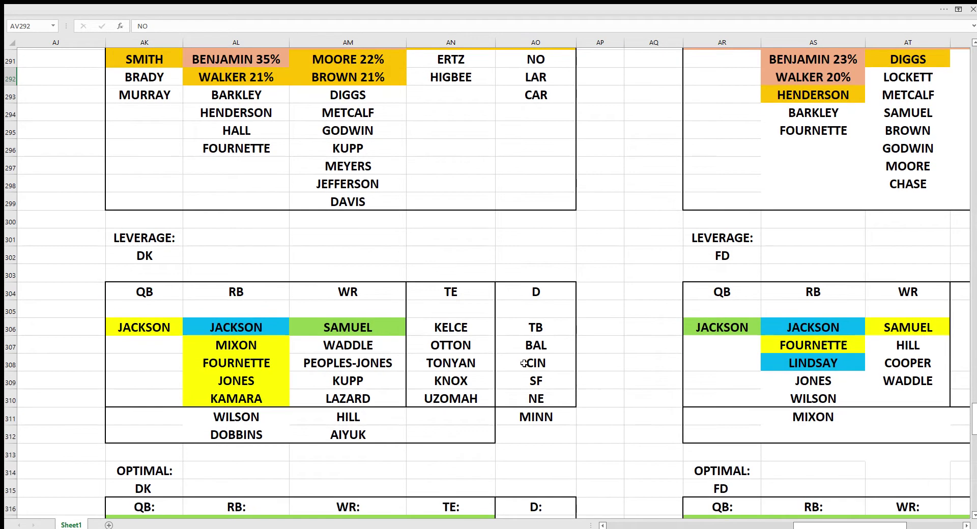
left_click(613, 356)
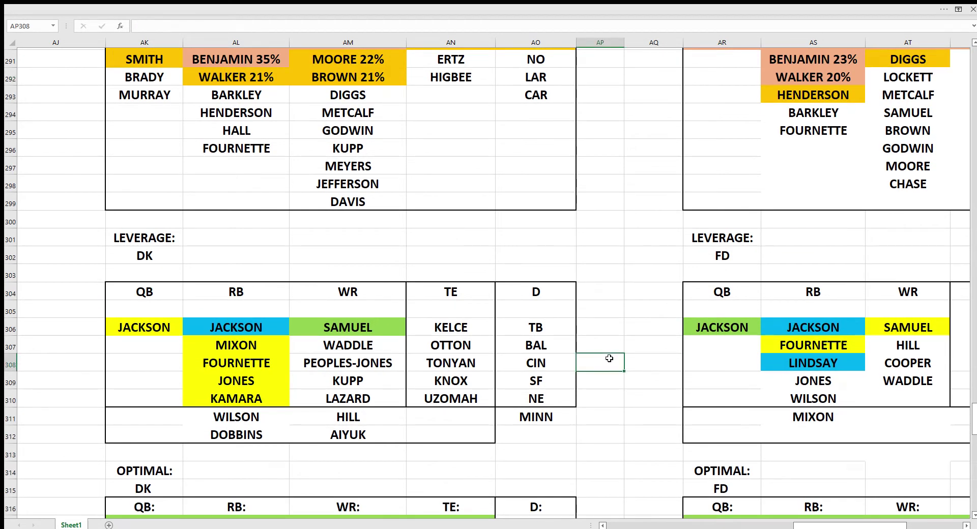
left_click(616, 262)
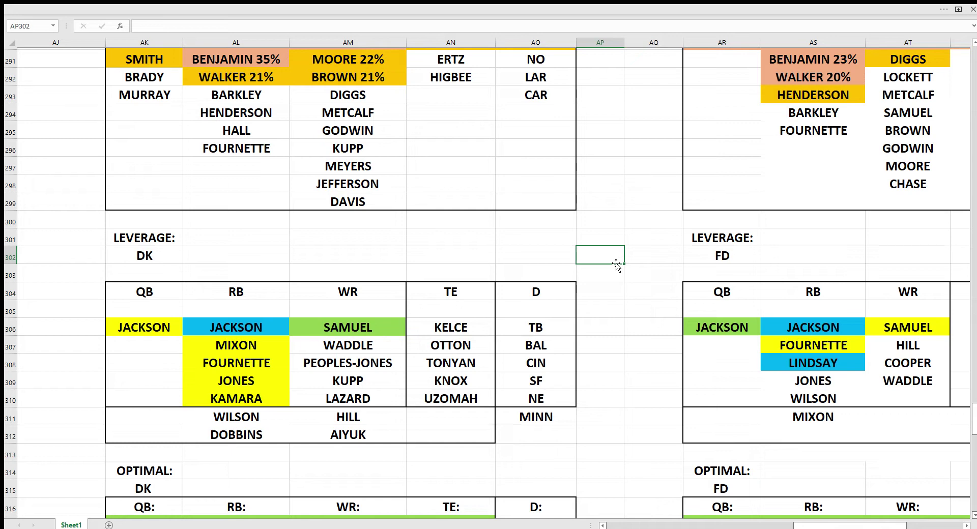
left_click(373, 244)
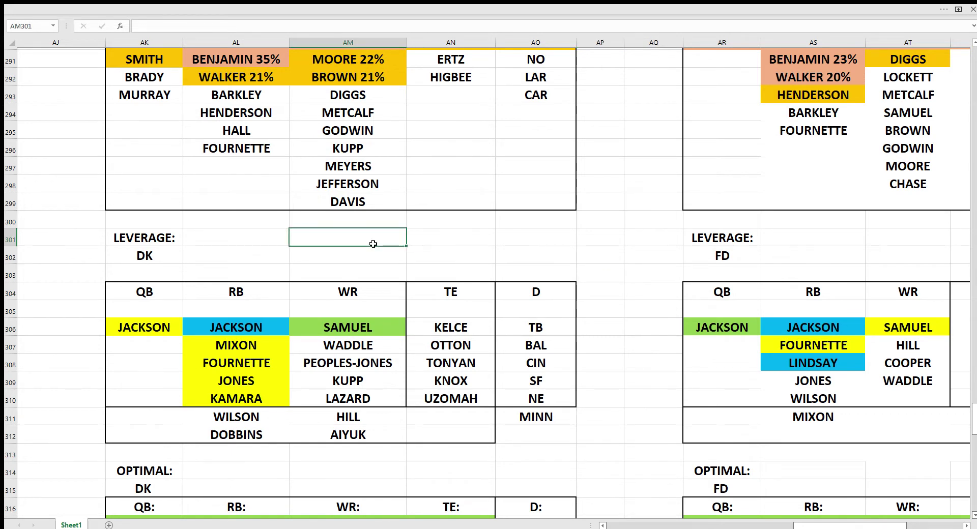
left_click(244, 255)
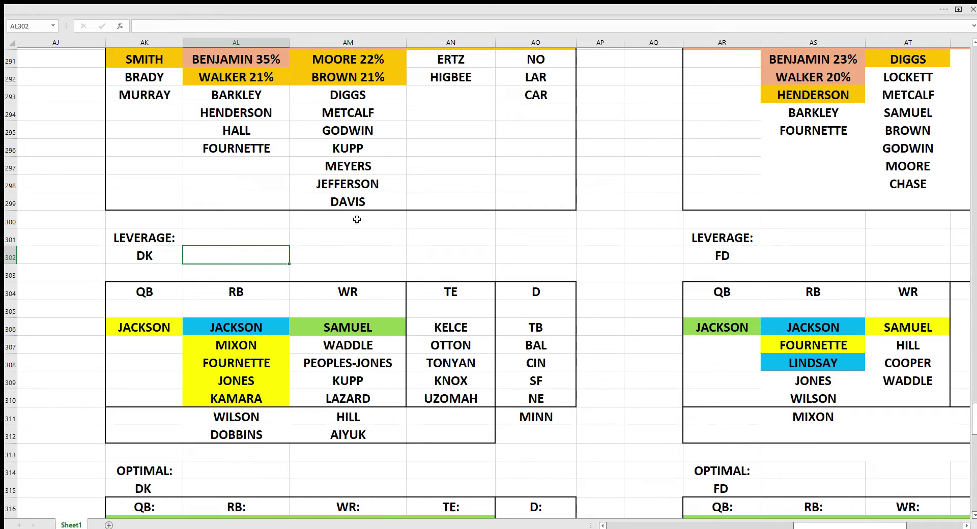
left_click(331, 258)
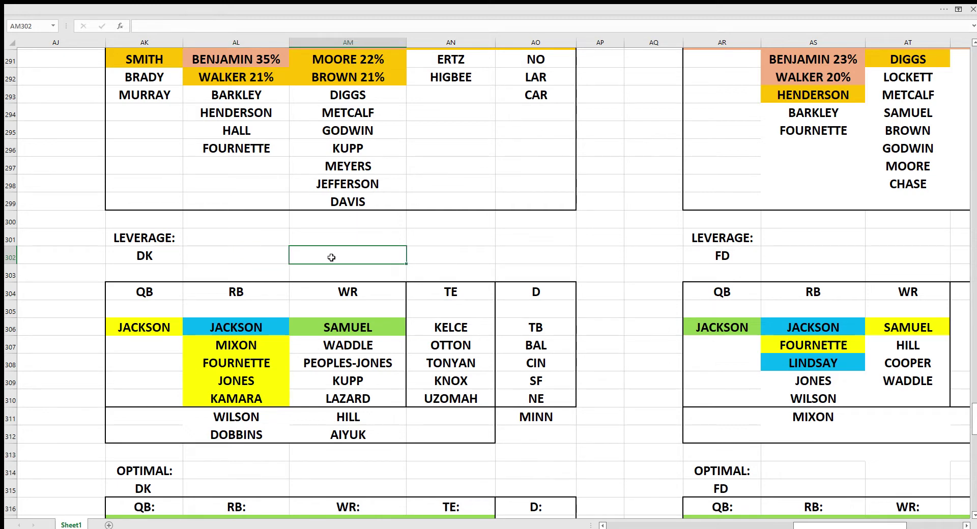
left_click(348, 237)
left_click(343, 252)
left_click(525, 256)
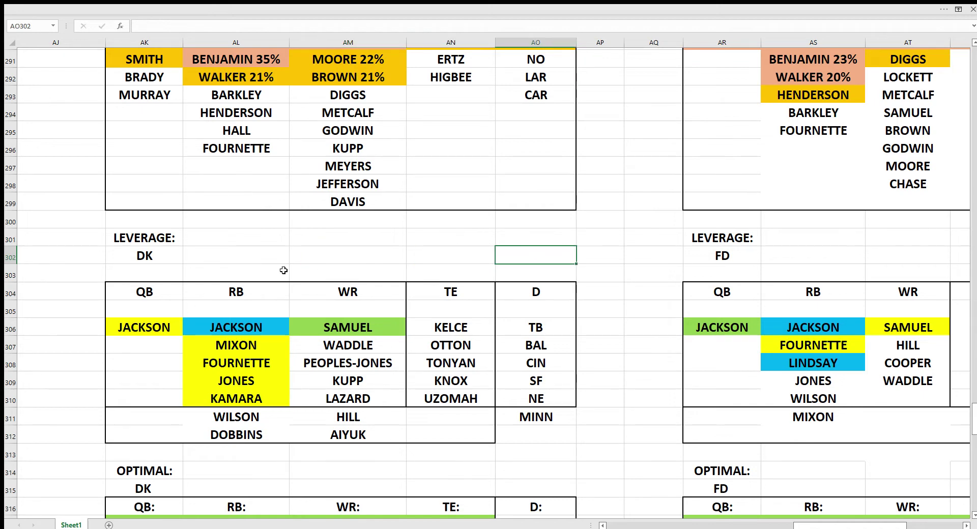
- Examine the top QB and RB entries, both Jackson, in the DK leverage table
left_click(143, 330)
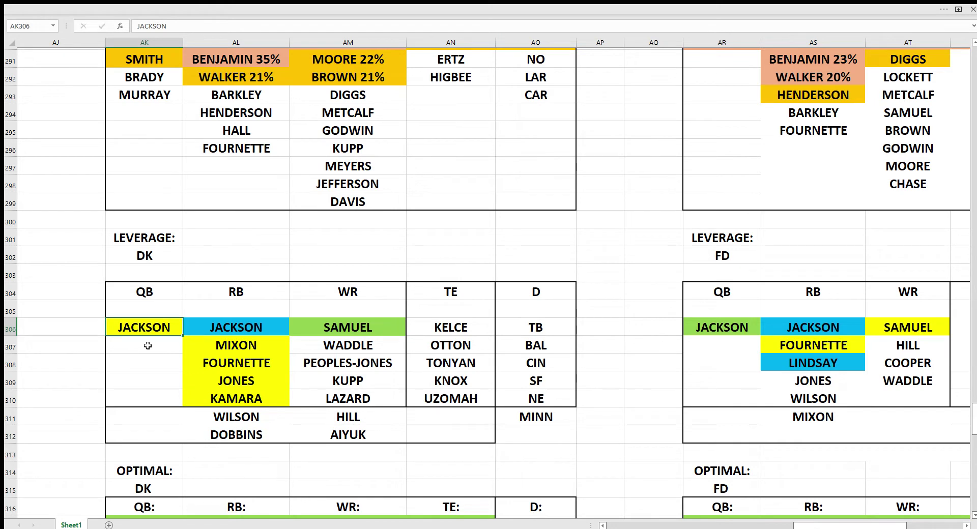
left_click(207, 327)
left_click_drag(218, 312, 220, 328)
left_click(219, 328)
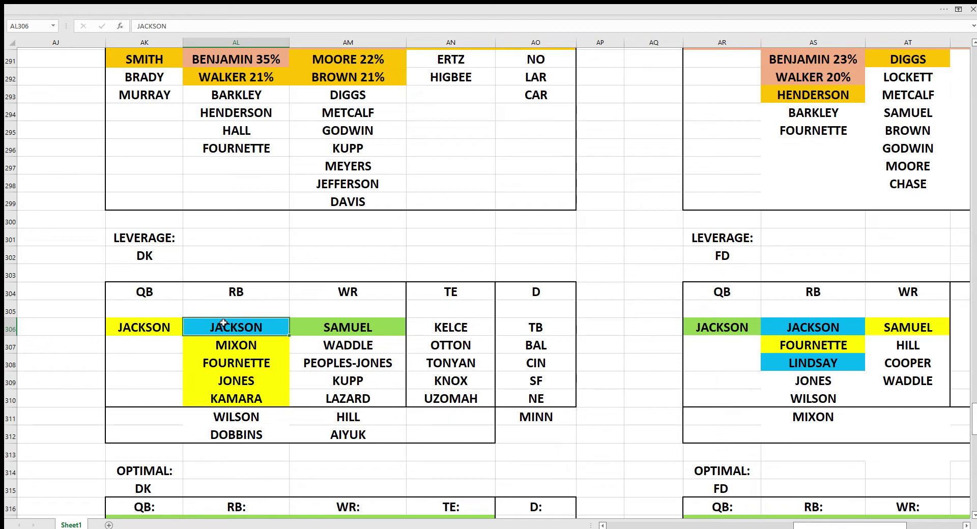
left_click_drag(231, 311, 230, 326)
left_click(229, 326)
left_click(241, 310)
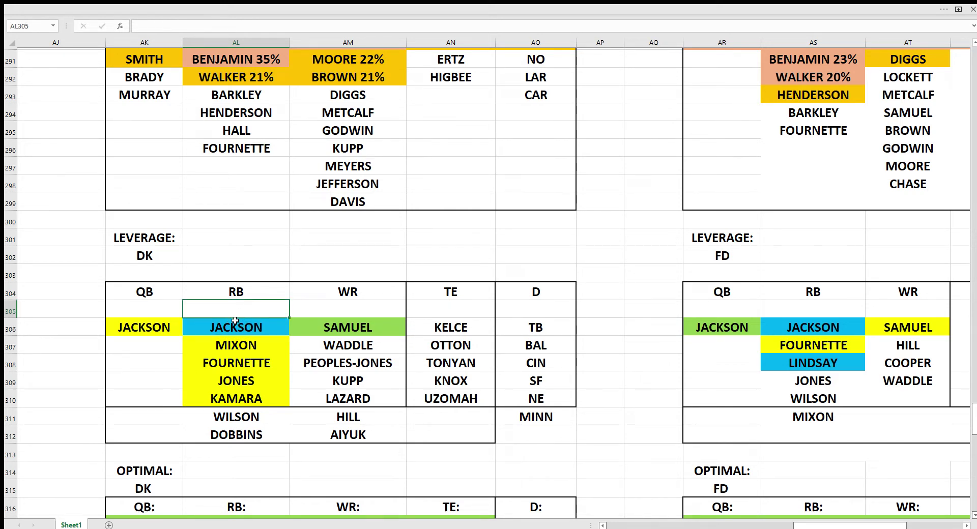
left_click(235, 320)
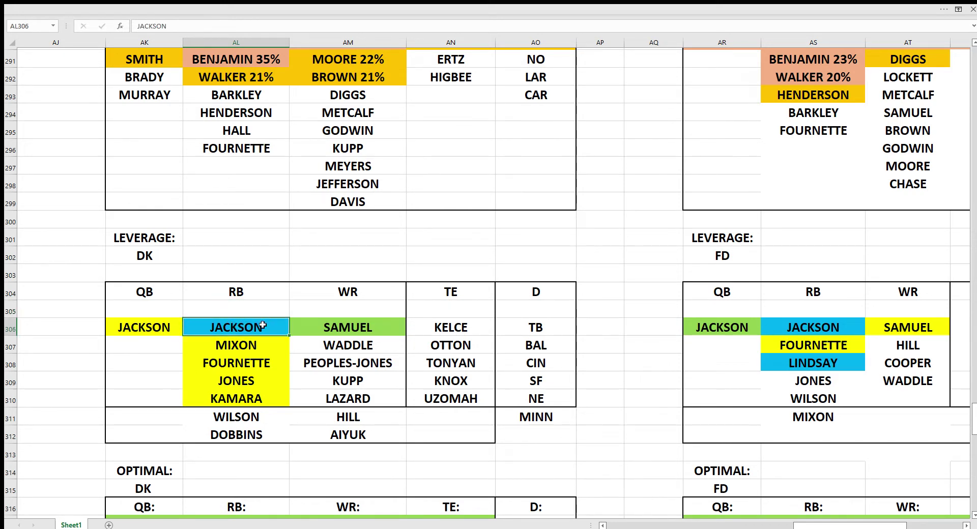
- Go through the remaining RB entries in the DK leverage table, from Mixon down to Dobbins
left_click(251, 345)
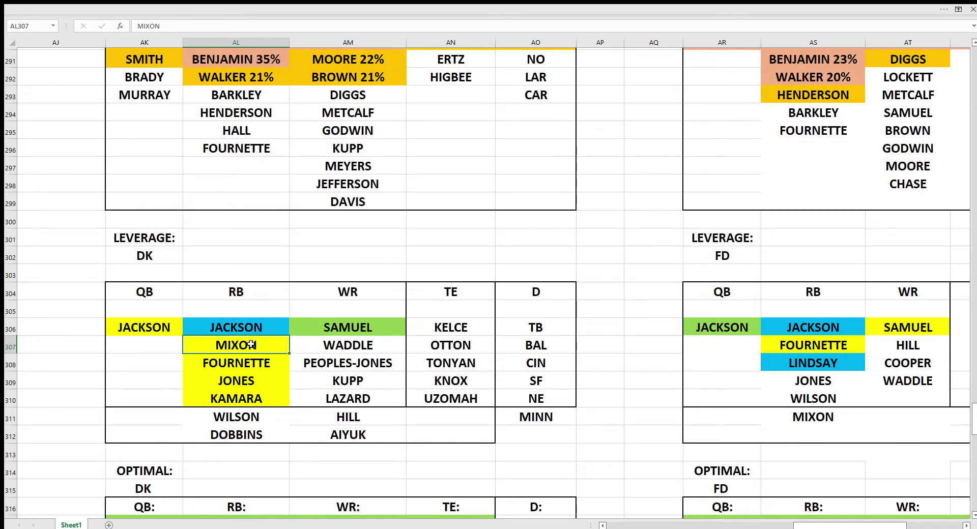
left_click(250, 360)
left_click(252, 379)
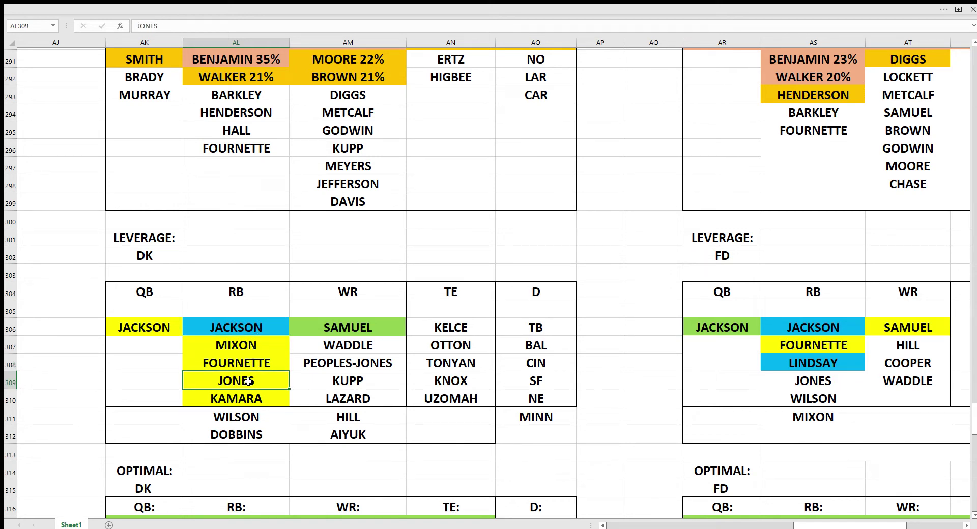
left_click(261, 397)
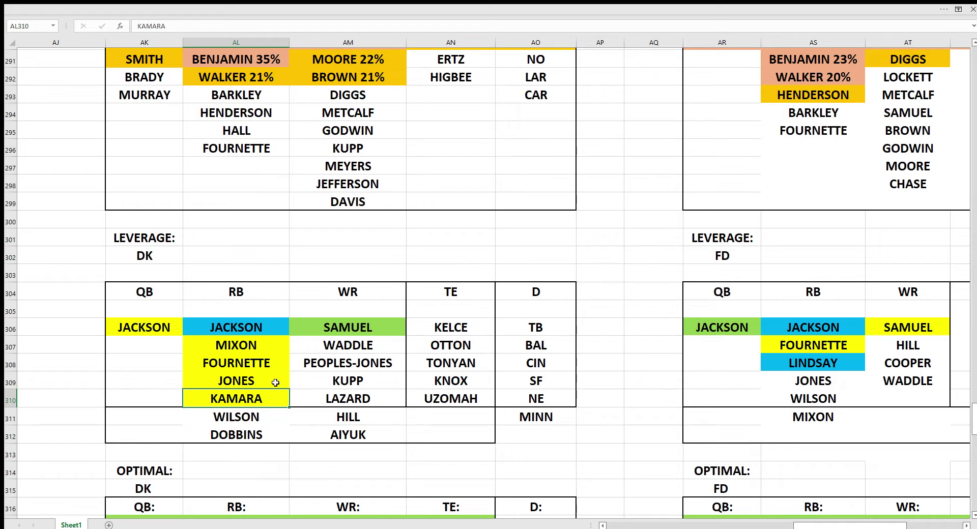
left_click(242, 419)
left_click(252, 434)
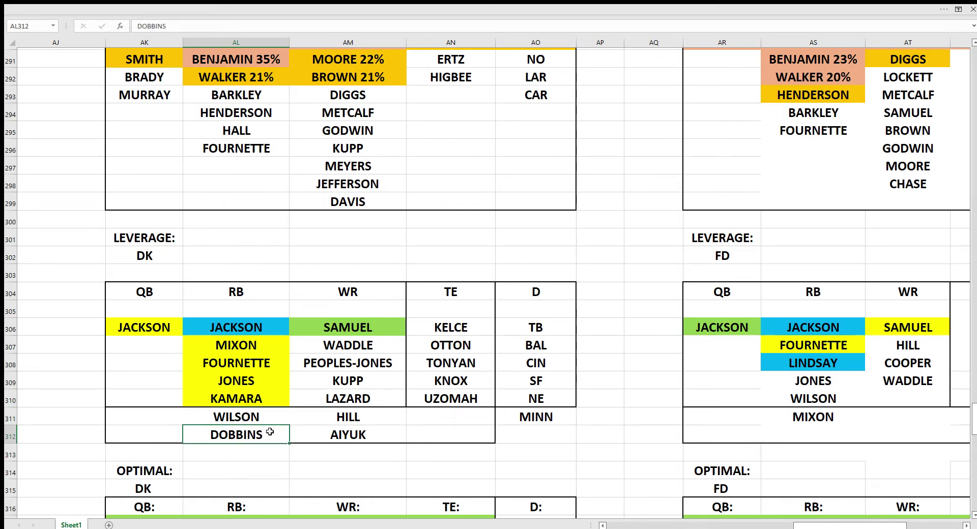
- Go through the WR entries in the DK leverage table, from Samuel down to Aiyuk
left_click(327, 331)
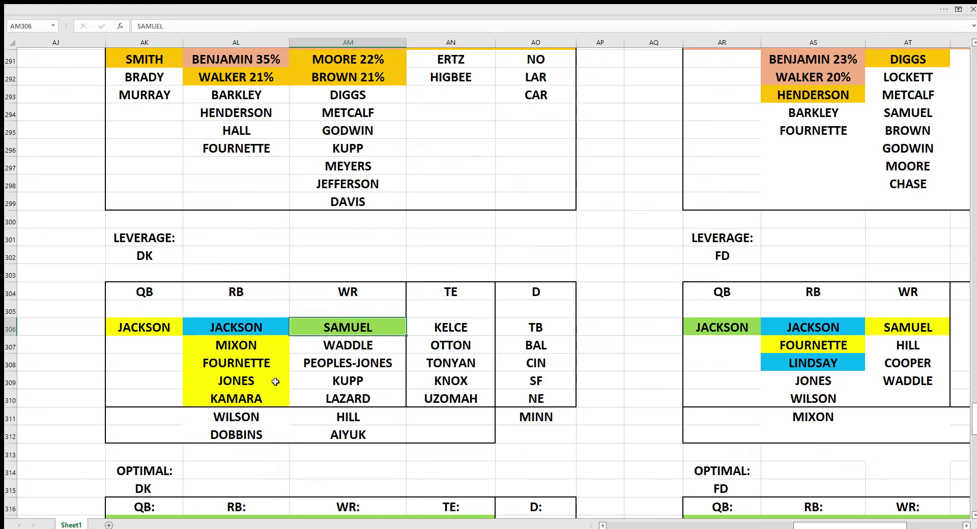
left_click(344, 347)
left_click(307, 366)
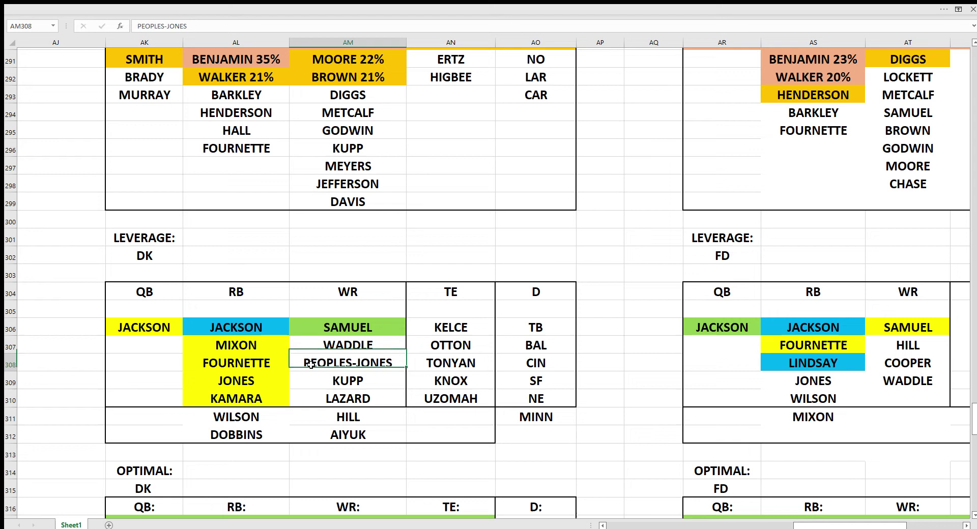
left_click(333, 386)
left_click(338, 399)
left_click(349, 417)
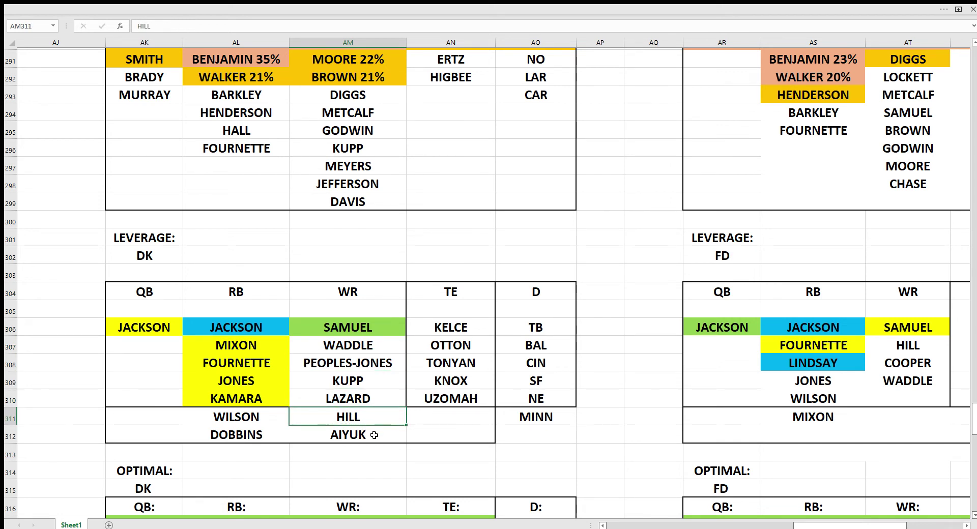
left_click(374, 435)
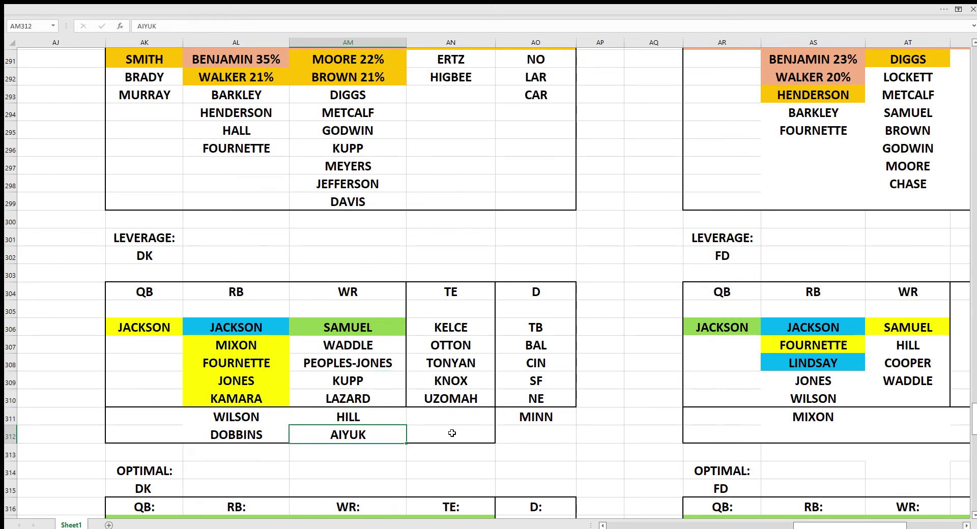
- Go through the TE entries in the DK leverage table, from Kelce down to Uzomah
left_click(452, 433)
key("Up")
key("Up")
key("Up")
key("Up")
key("Up")
key("Up")
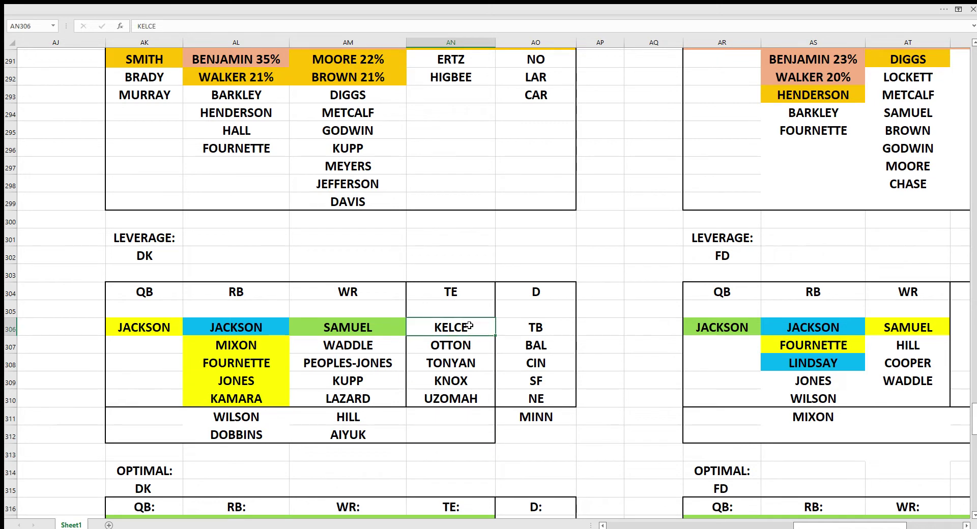
left_click(469, 315)
left_click(457, 329)
left_click(458, 346)
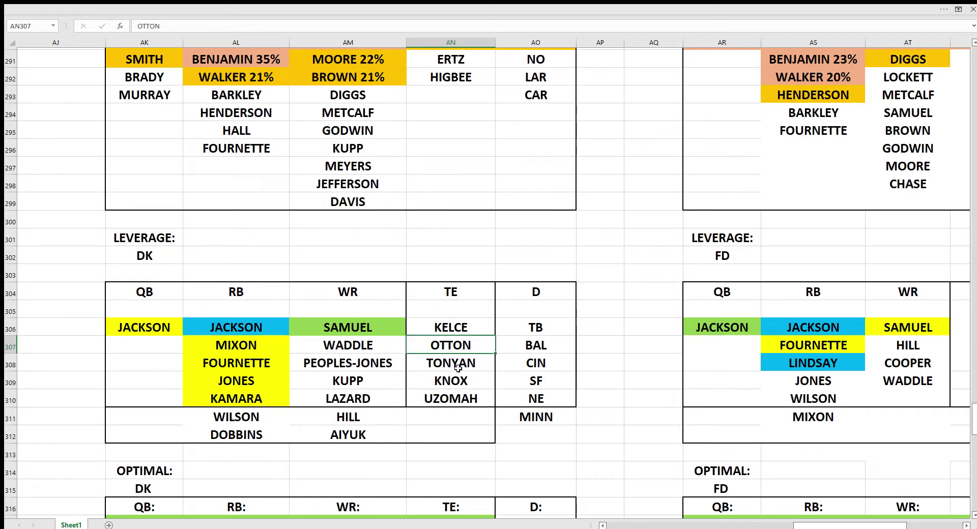
left_click(458, 369)
left_click(458, 386)
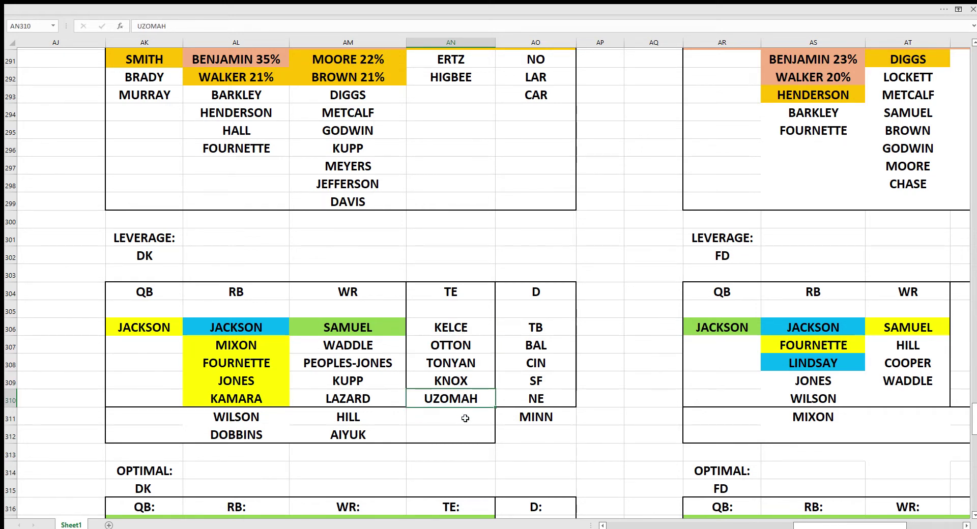
- Revisit the highlighted DK leverage entries: Mixon and Jones at RB, Samuel at WR and Jackson at QB
left_click(607, 416)
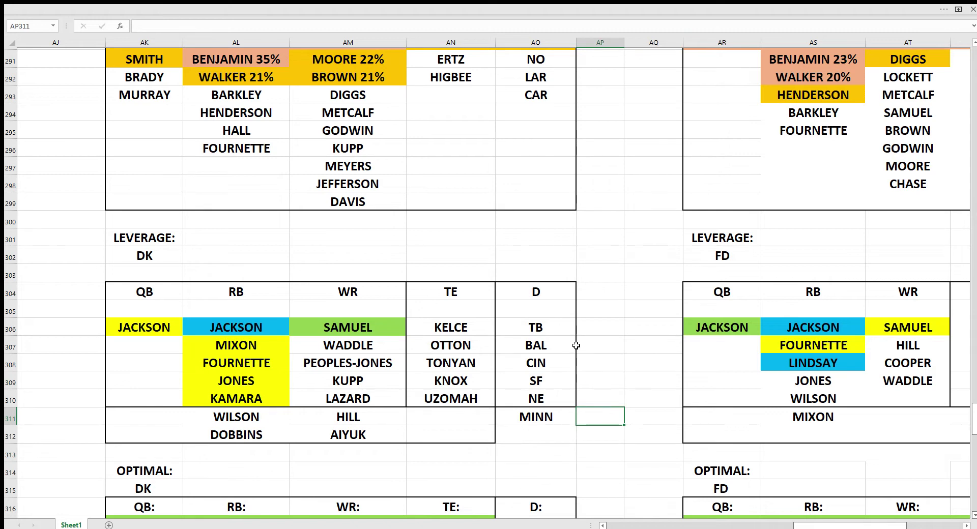
left_click(561, 330)
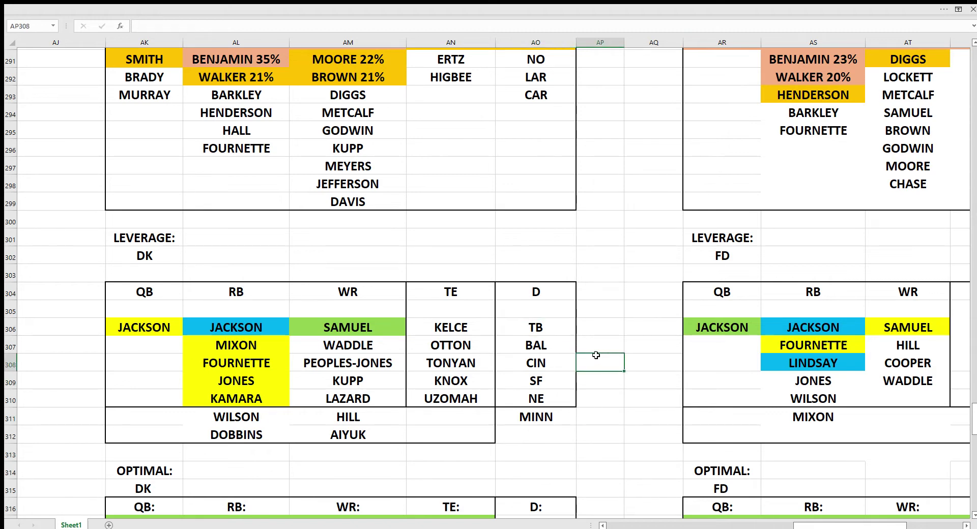
left_click(250, 348)
left_click(232, 379)
left_click(315, 329)
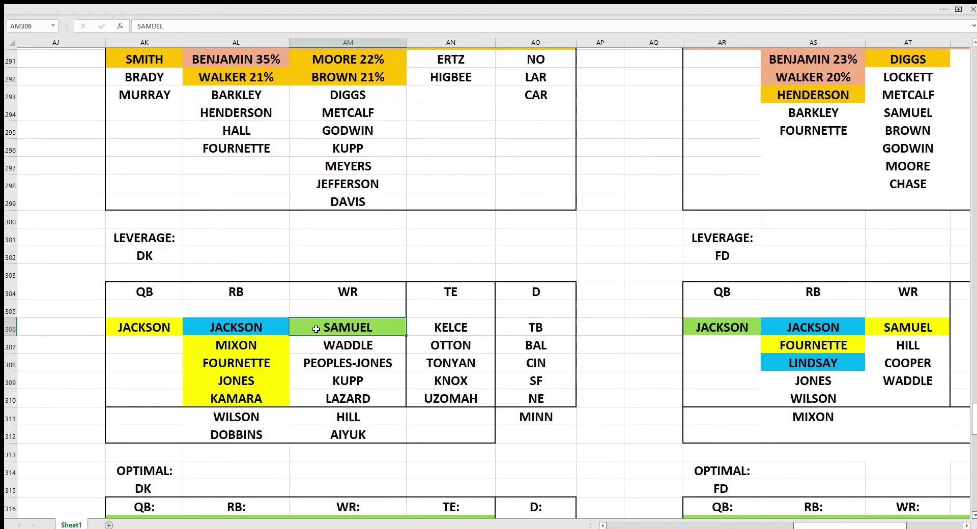
left_click(249, 379)
left_click(155, 325)
- Go through the D entries in the DK leverage table, from TB down to MINN
left_click(504, 328)
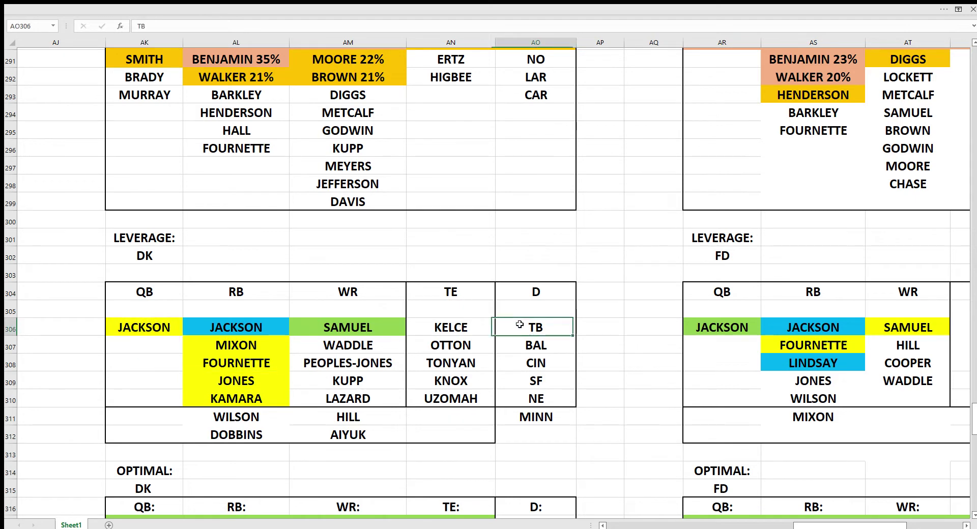
left_click(555, 347)
left_click(555, 364)
left_click(552, 383)
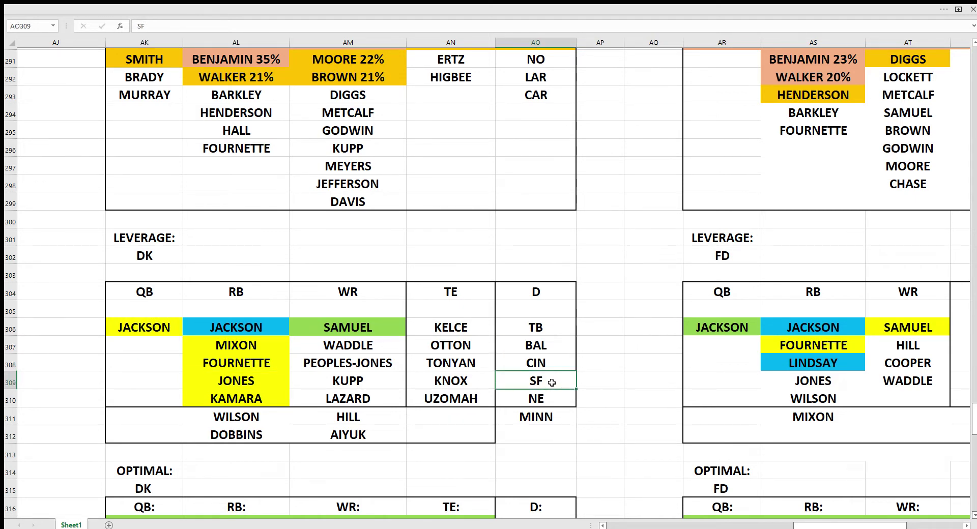
left_click(551, 401)
left_click(552, 419)
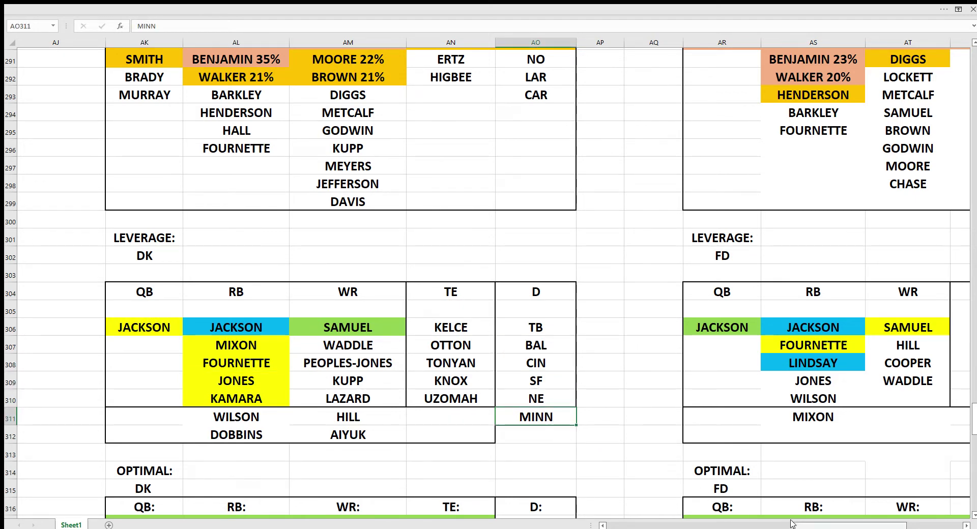
- Bring the whole FD leverage table into view and select its QB entry, Jackson
left_click_drag(809, 525, 849, 526)
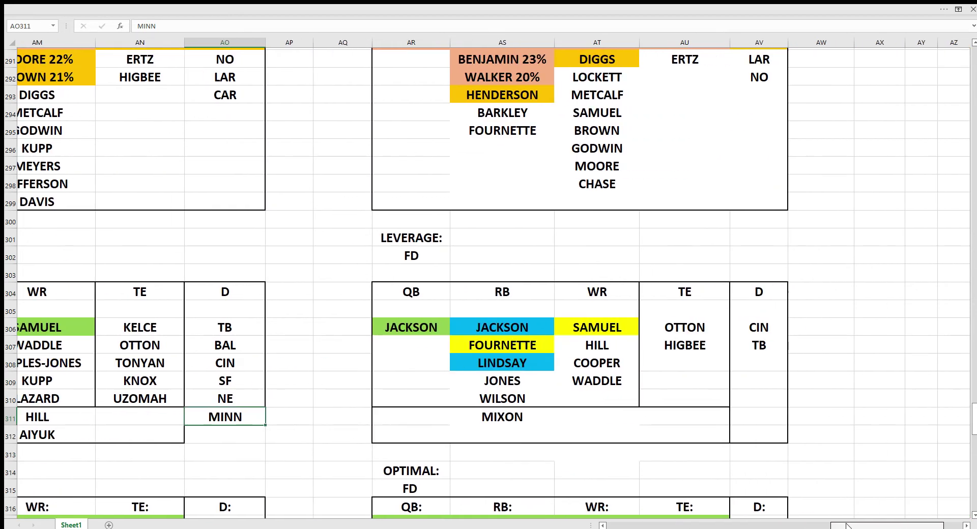
key("Up")
key("Up")
key("Up")
key("Up")
key("Up")
key("Right")
key("Right")
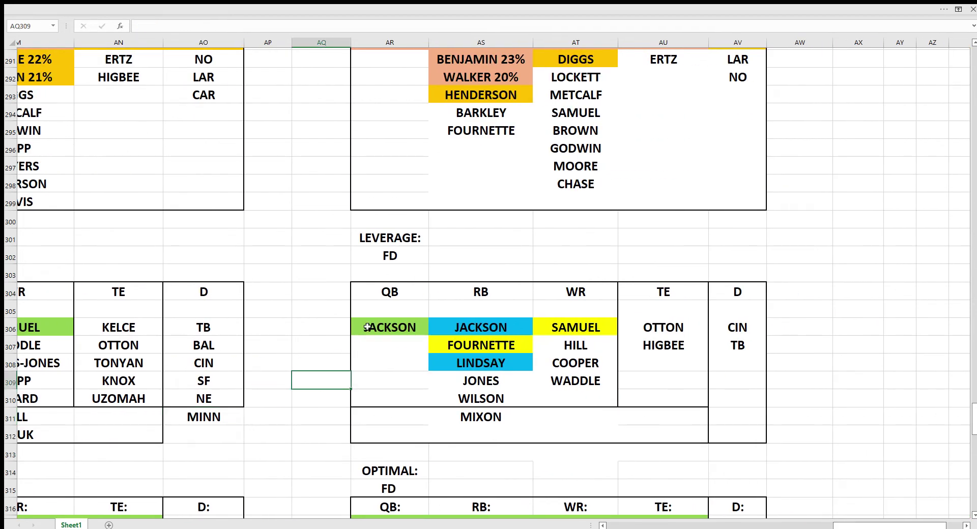
key("Right")
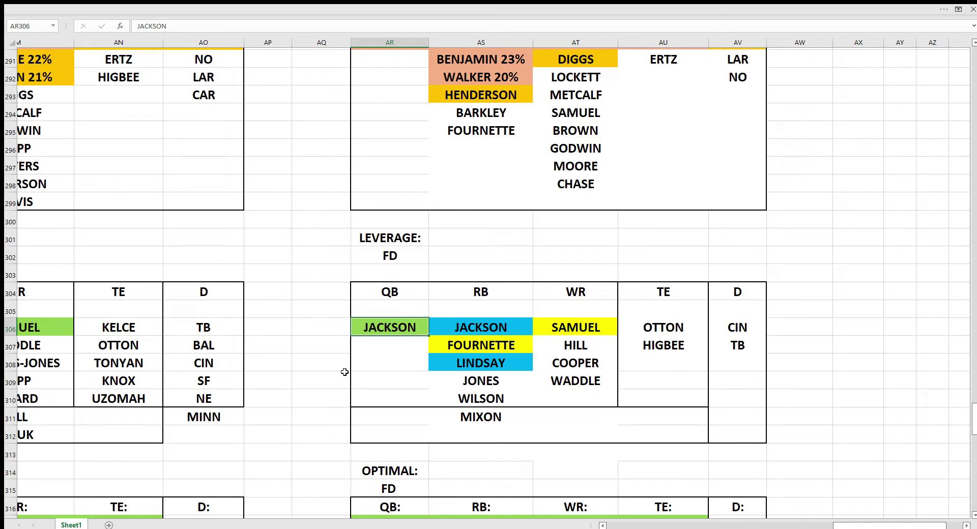
- Go through the RB entries in the FD leverage table, from Fournette down to Mixon
left_click(461, 351)
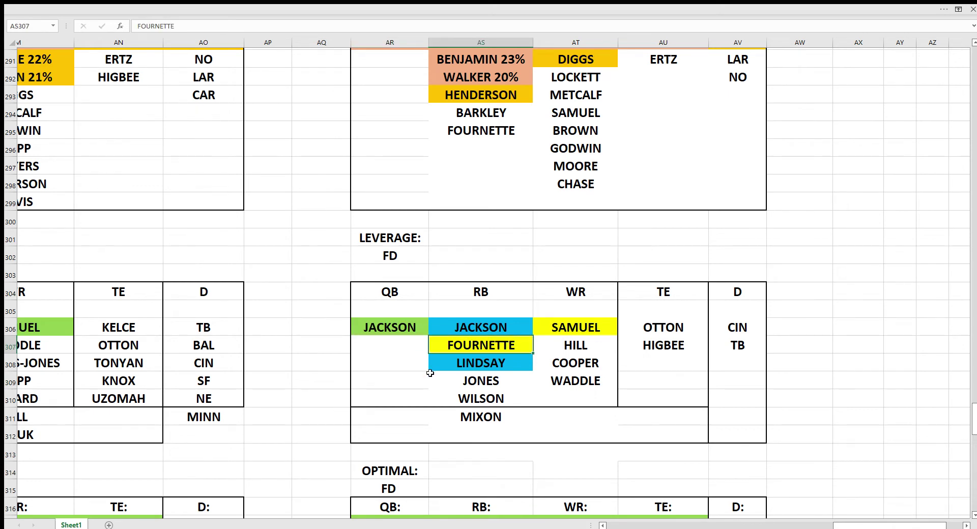
left_click(465, 365)
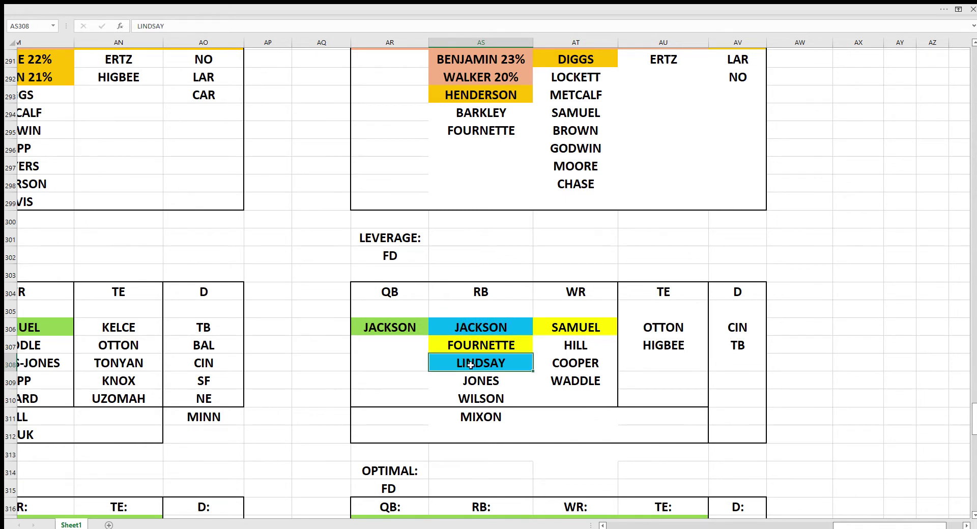
left_click(469, 383)
left_click(474, 399)
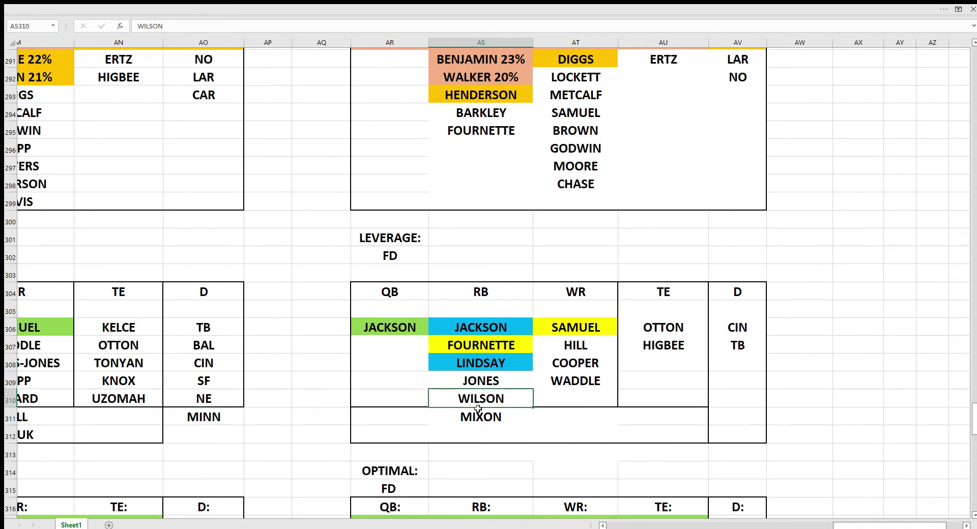
left_click(482, 418)
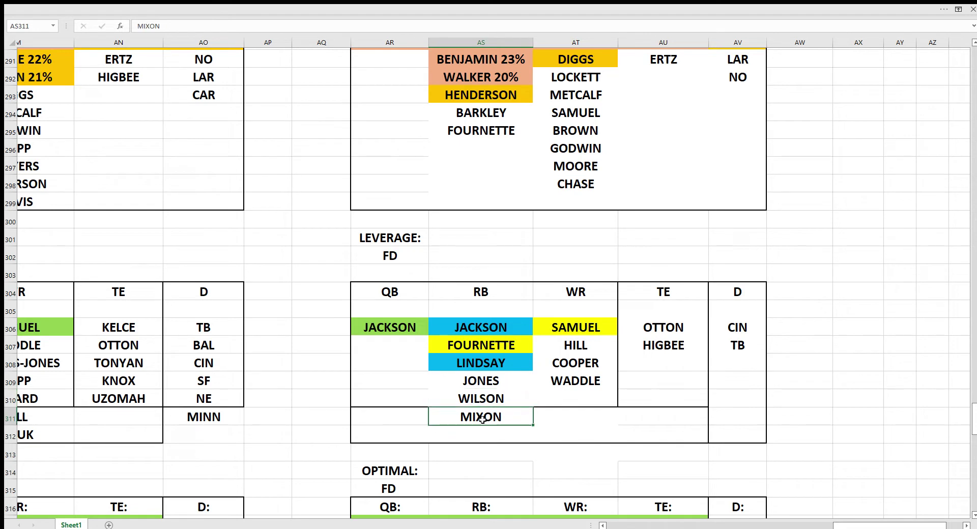
- Go through the WR entries in the FD leverage table, from Samuel down to Waddle, and return to Hill
left_click(563, 323)
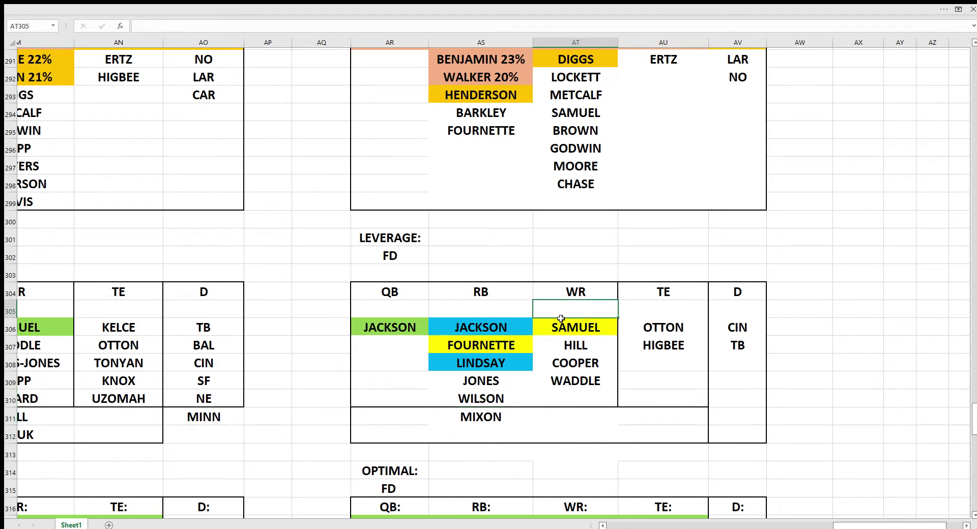
left_click(590, 347)
left_click(590, 362)
left_click(589, 382)
left_click(588, 346)
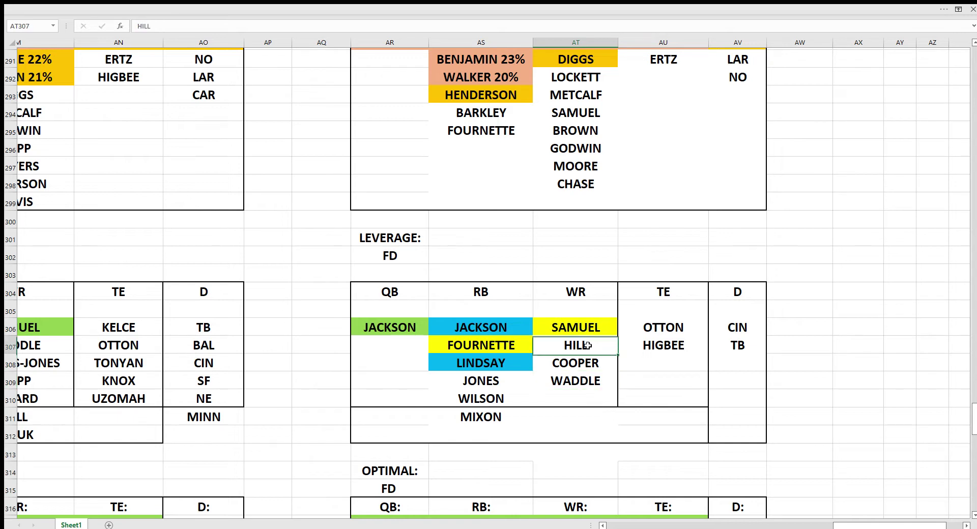
- Finish the WR entries with Waddle and go through the TE entries, Otton and Higbee, in the FD leverage table
left_click(588, 380)
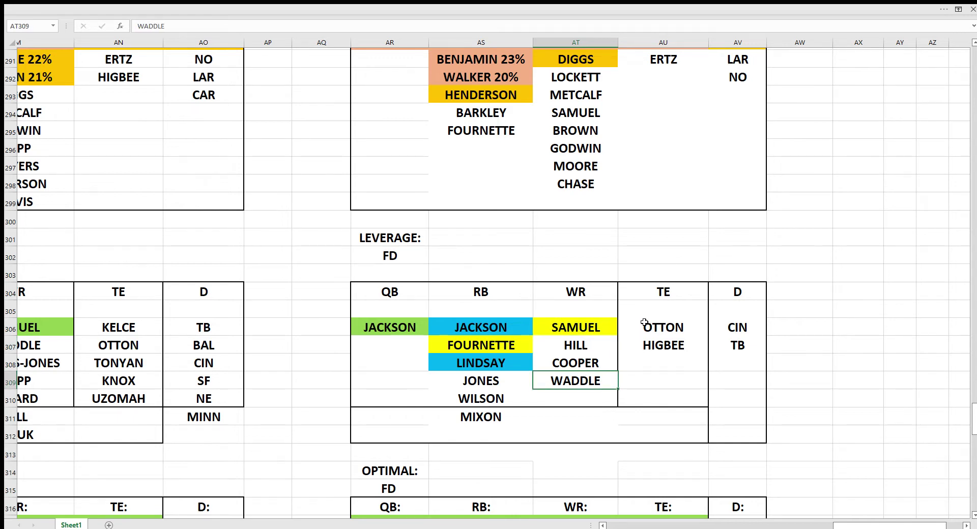
left_click(664, 299)
left_click(664, 327)
left_click(666, 344)
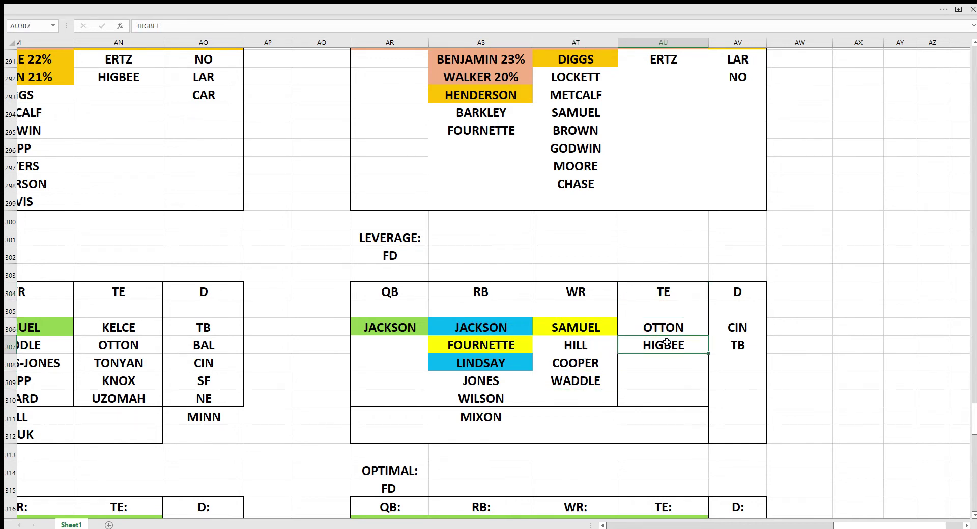
left_click(143, 311)
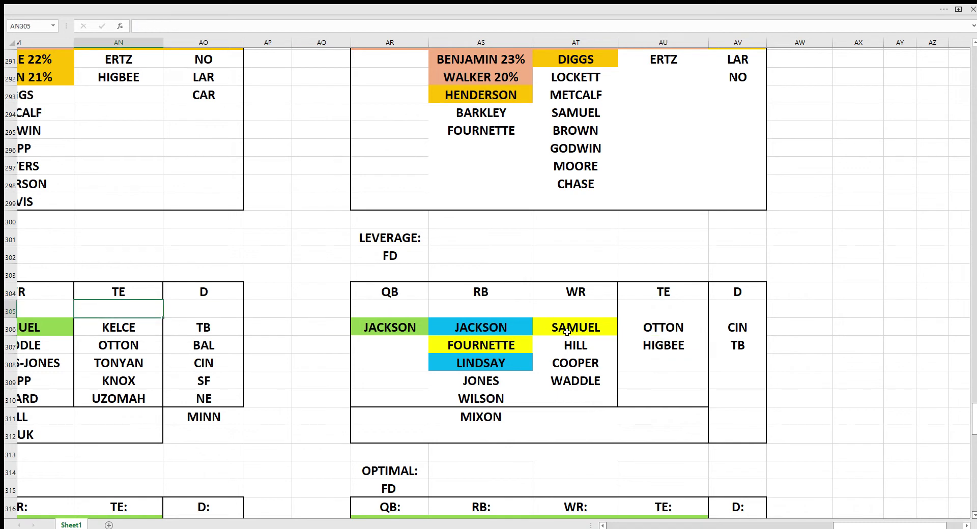
left_click(647, 330)
left_click(652, 347)
- Go through the D entries in the FD leverage table, CIN and TB, and return to CIN
left_click(739, 295)
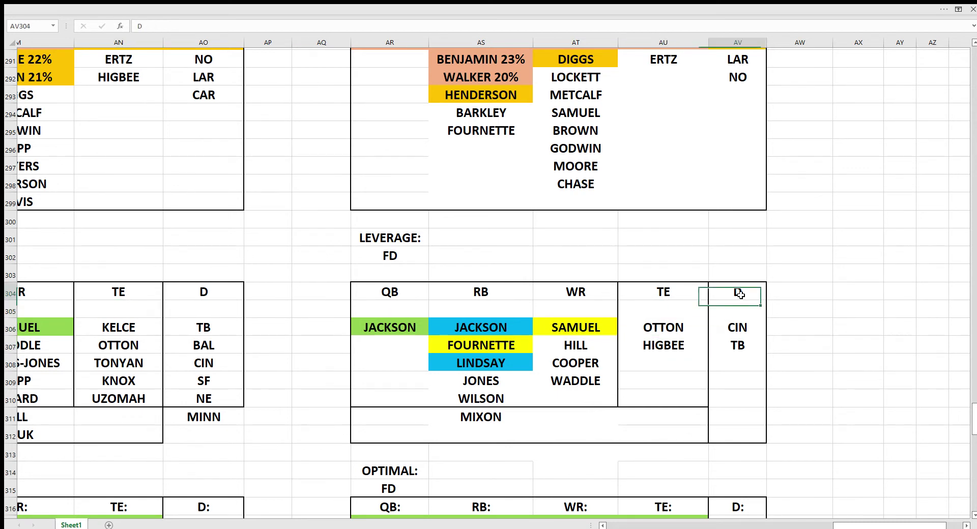
left_click(736, 328)
left_click(739, 348)
left_click(743, 326)
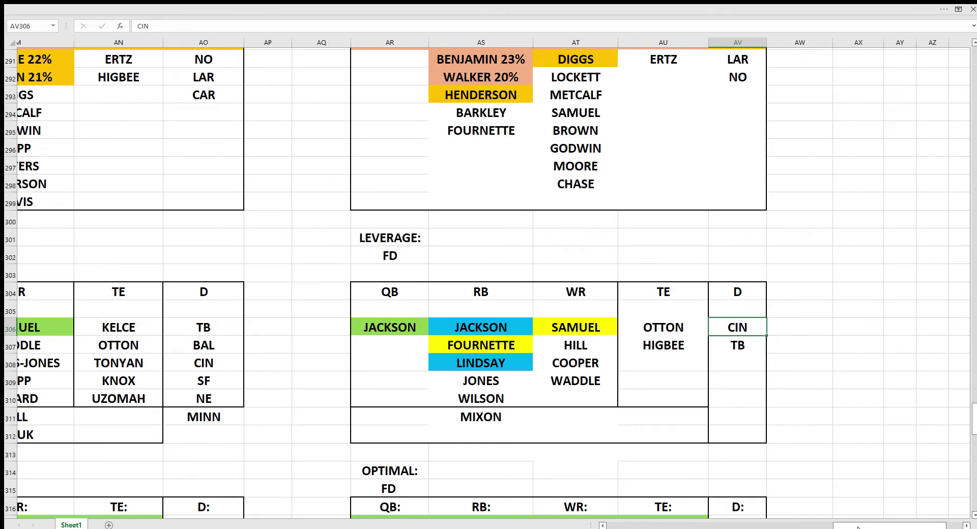
- Bring the whole DK optimal table, below the DK leverage table, into view
left_click_drag(858, 527, 807, 527)
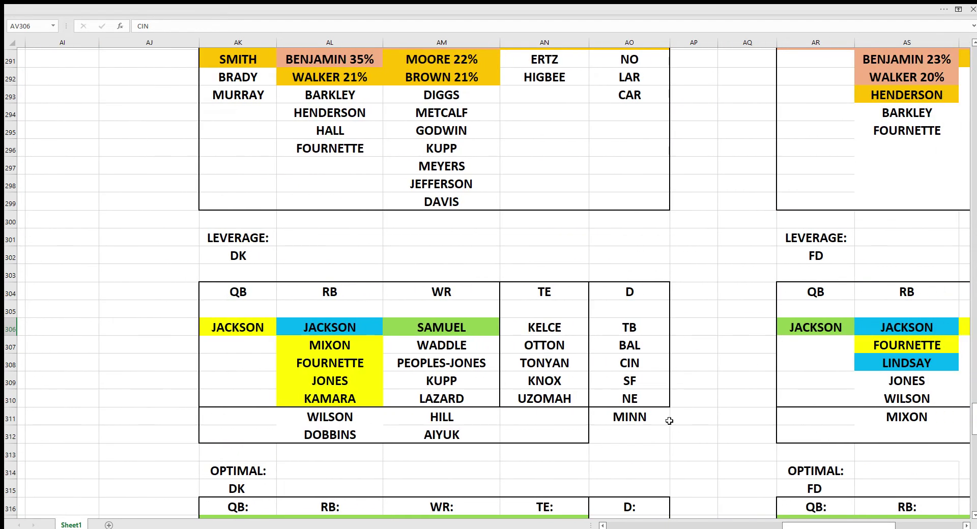
scroll(575, 358, "down", 3)
scroll(575, 358, "down", 1)
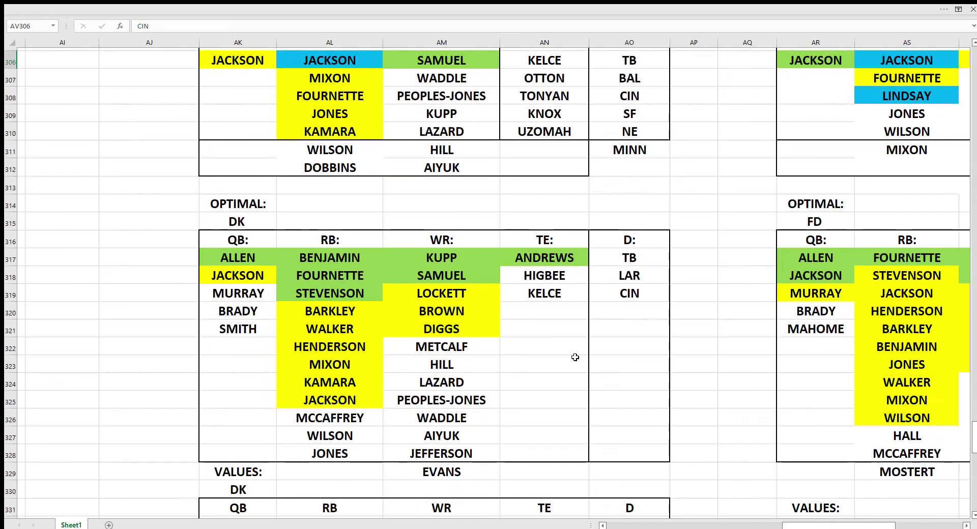
left_click(164, 331)
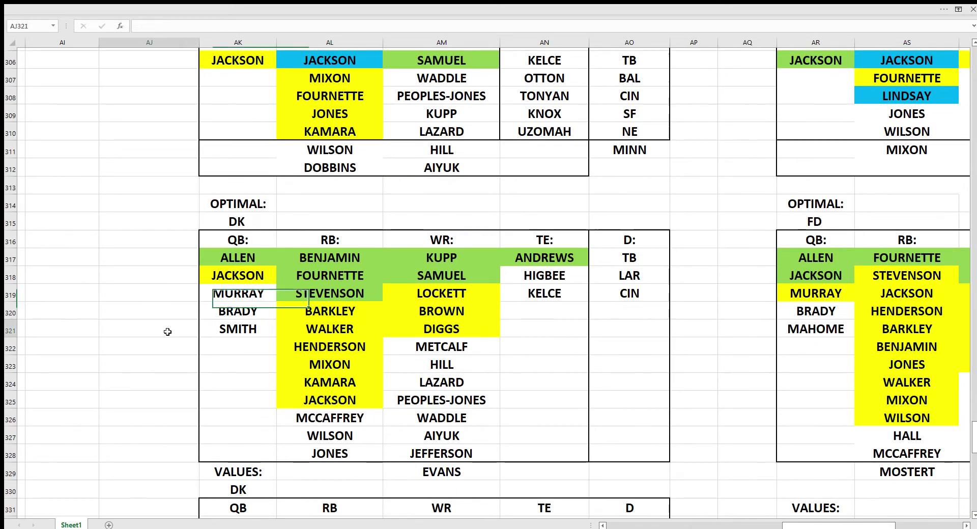
left_click(78, 291)
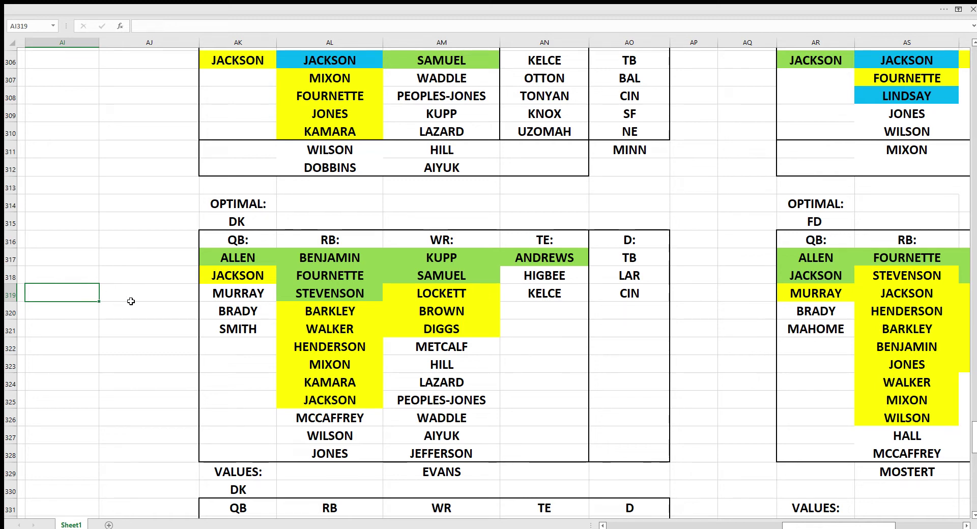
left_click(84, 311)
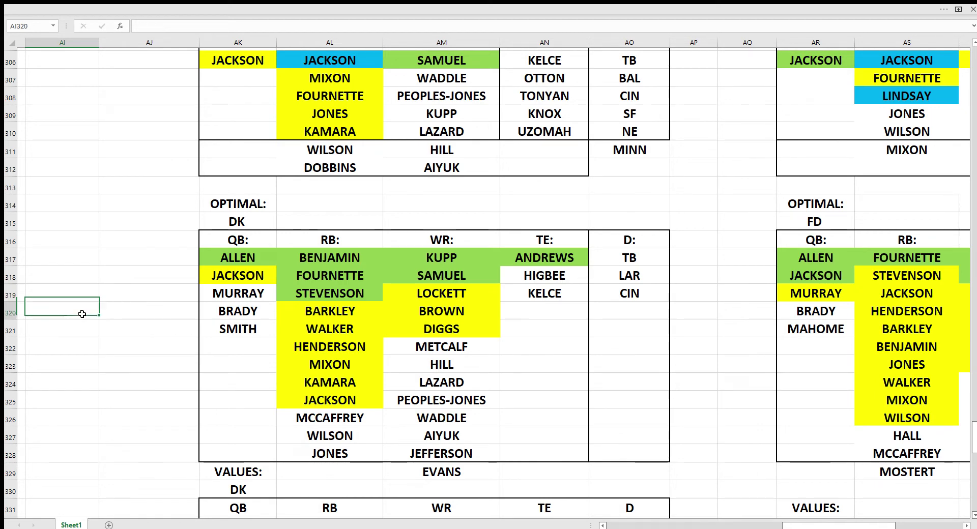
- Go through the QB entries in the DK optimal table, from Allen down to Smith
left_click(223, 259)
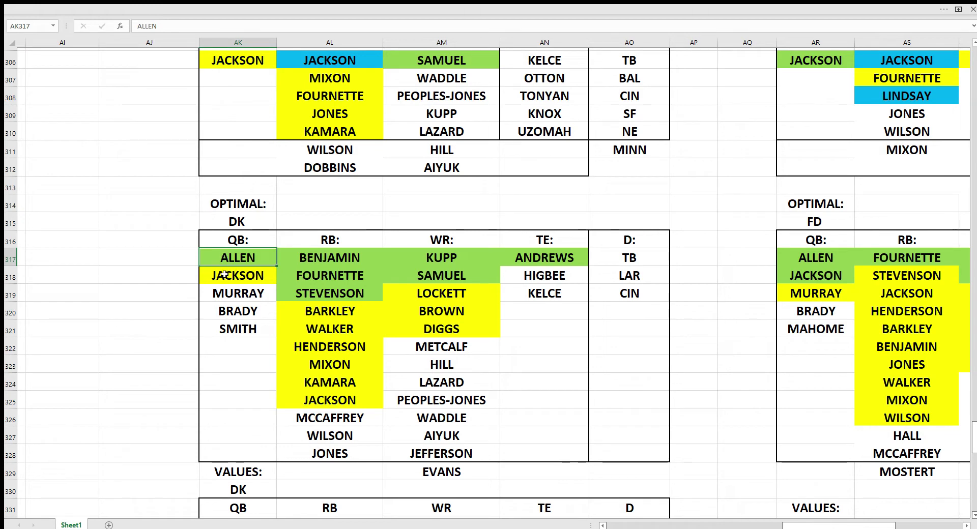
left_click(223, 275)
left_click(238, 321)
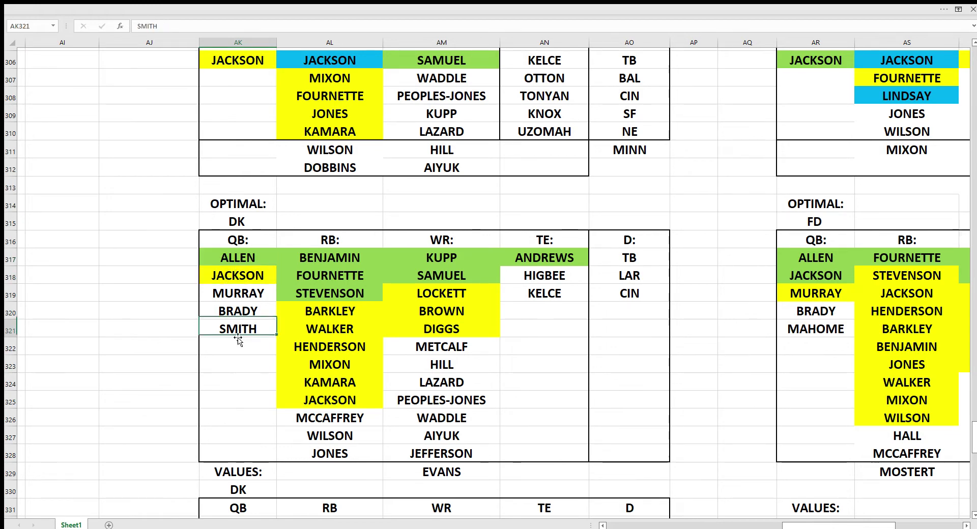
left_click(270, 418)
left_click(232, 264)
left_click(228, 277)
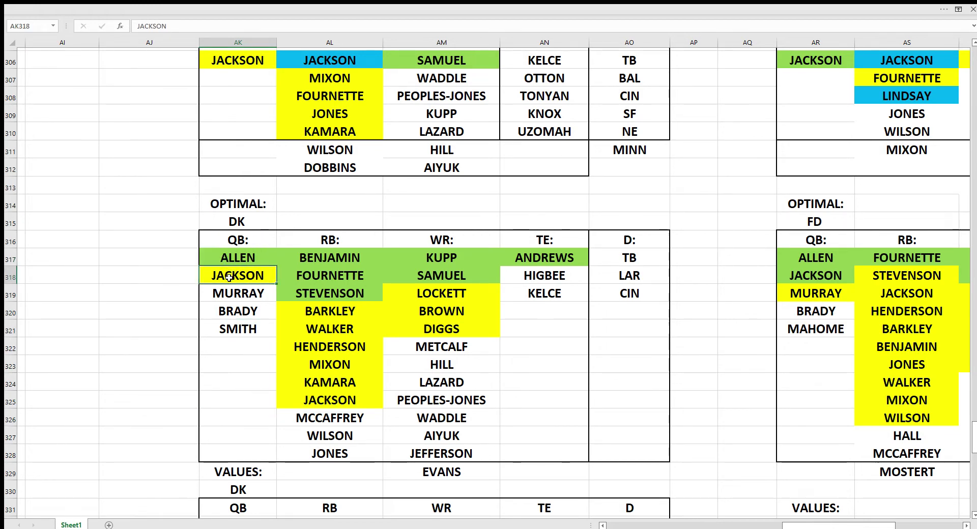
left_click(232, 300)
left_click(237, 312)
left_click(244, 333)
left_click(249, 378)
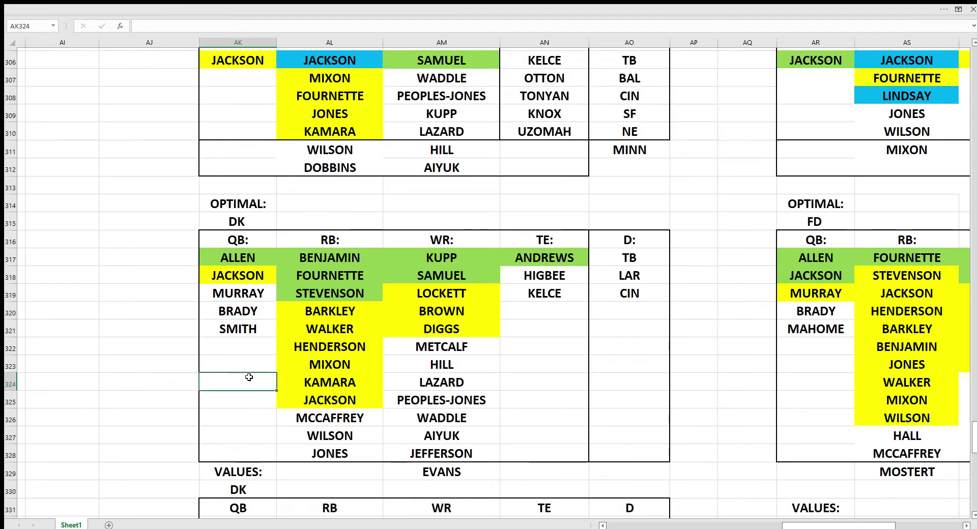
- Go through the RB entries in the DK optimal table, from Benjamin down to Jones
left_click(331, 260)
left_click(347, 279)
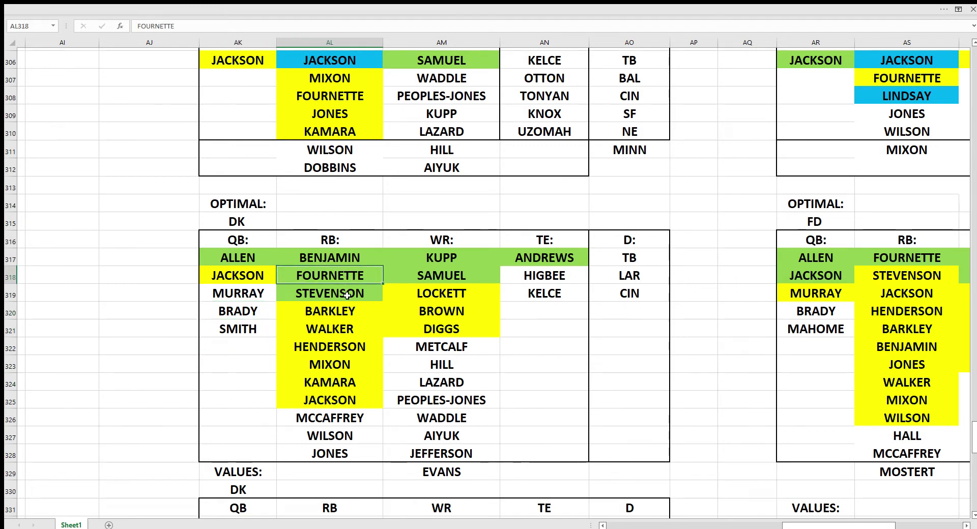
left_click(346, 296)
left_click(350, 313)
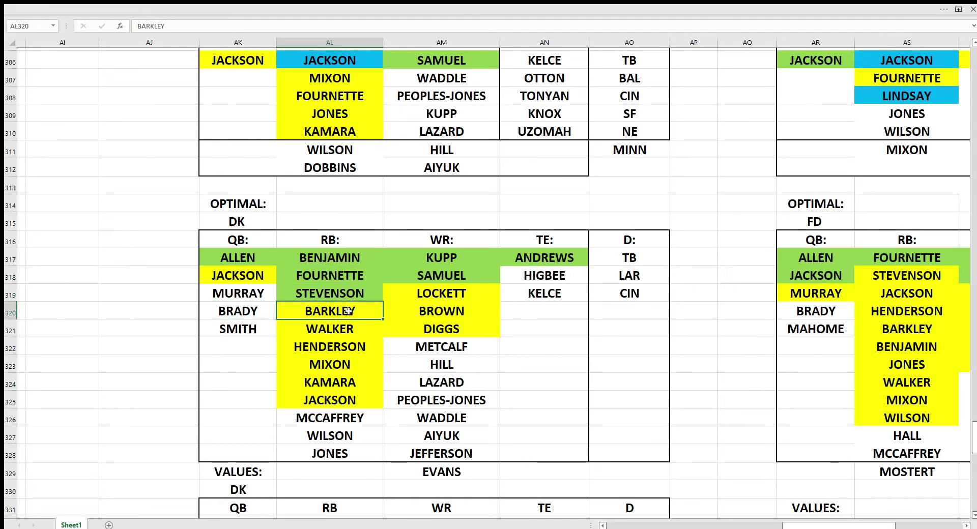
left_click(351, 326)
left_click(355, 346)
left_click(356, 365)
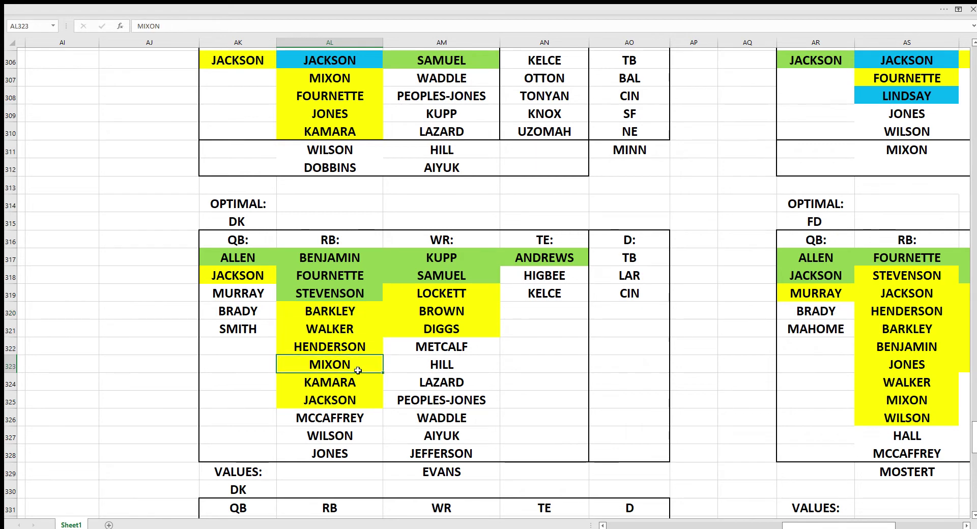
left_click(363, 383)
left_click(363, 399)
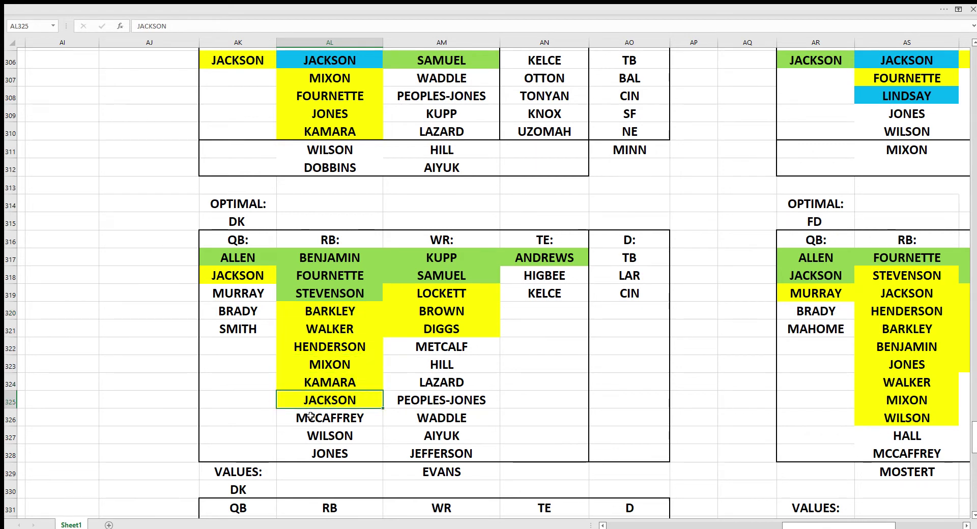
left_click(341, 420)
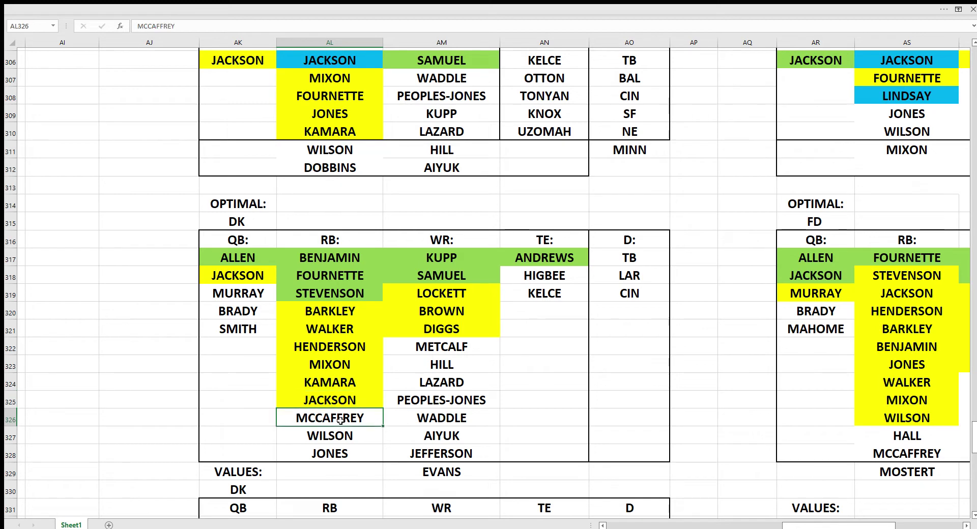
left_click(339, 436)
left_click(359, 455)
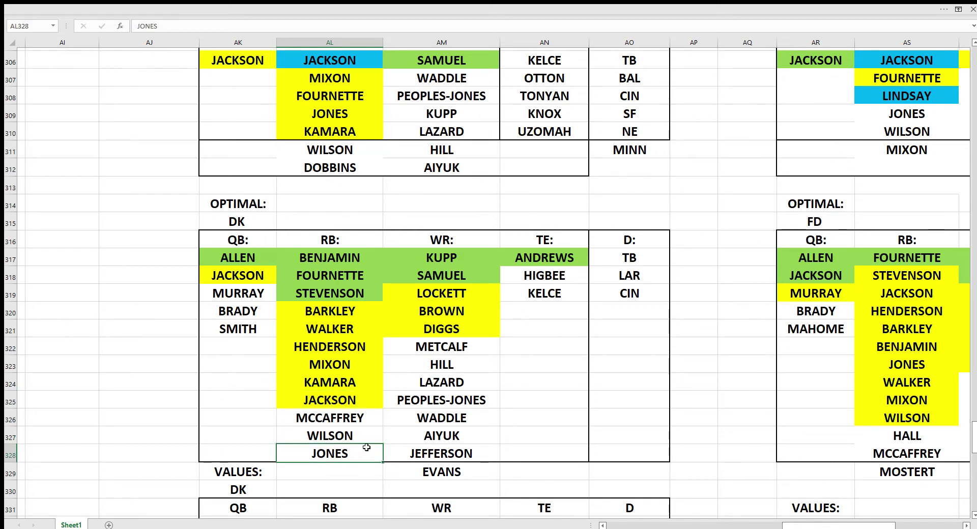
- Go through the WR entries in the DK optimal table, from Kupp down to Evans
left_click(465, 266)
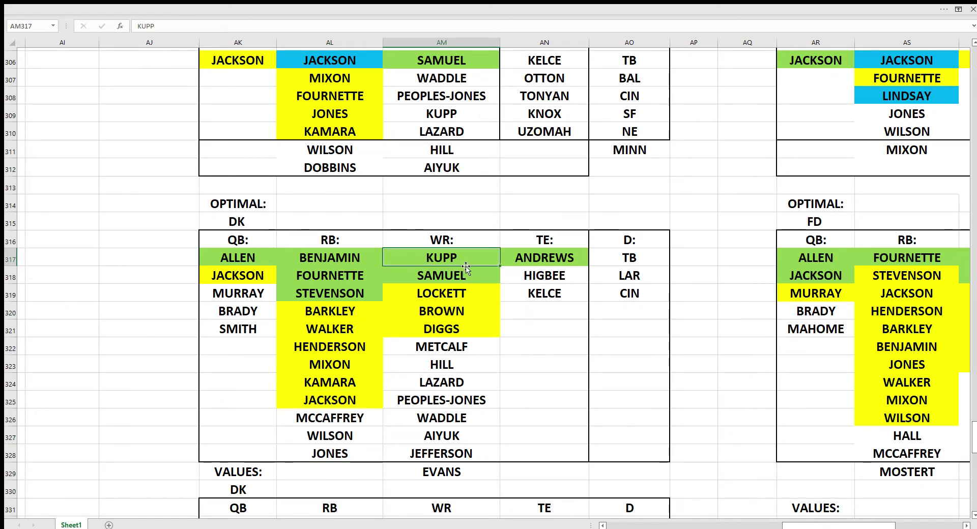
left_click(466, 275)
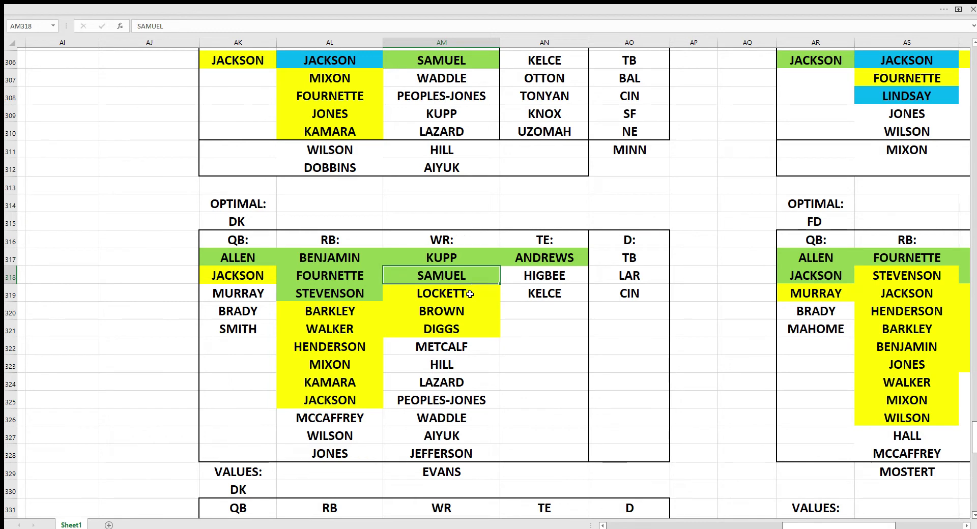
left_click(470, 294)
left_click(468, 311)
left_click(468, 329)
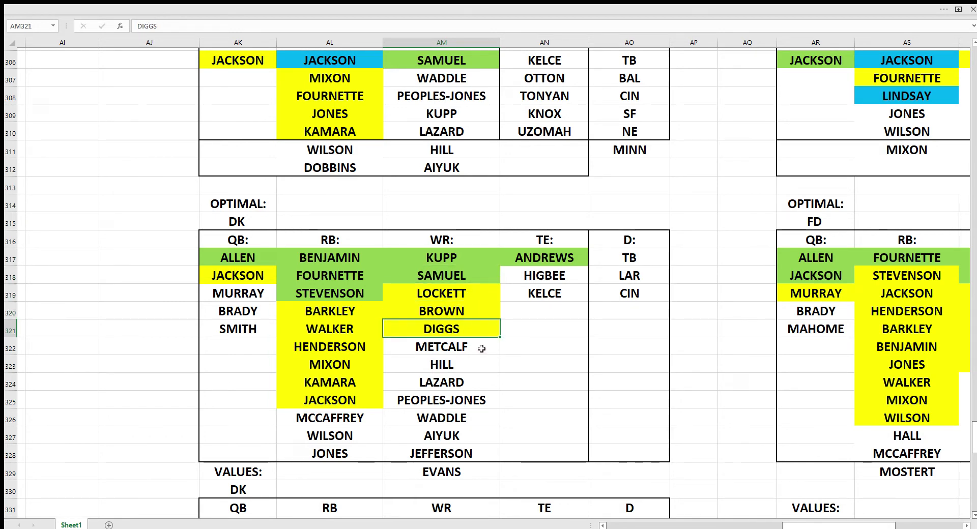
left_click(482, 348)
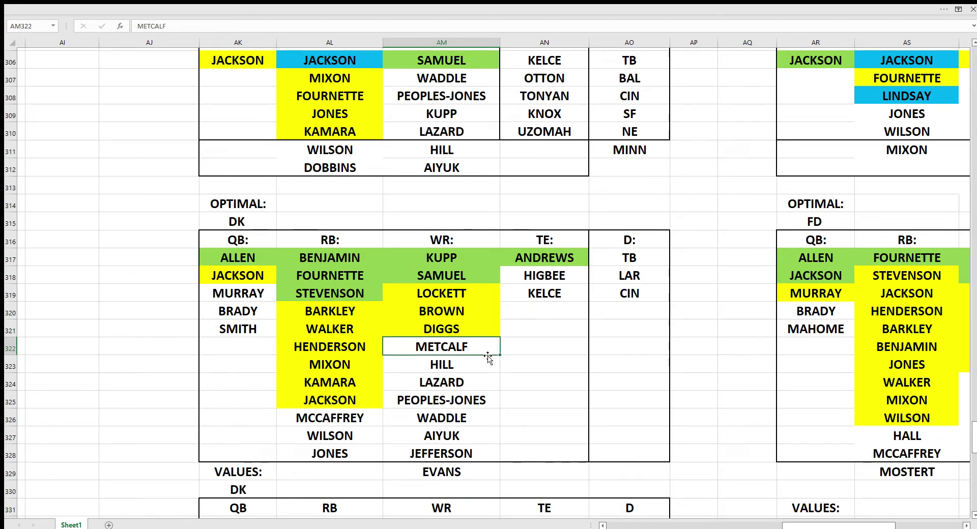
left_click(476, 364)
left_click(463, 382)
left_click(490, 401)
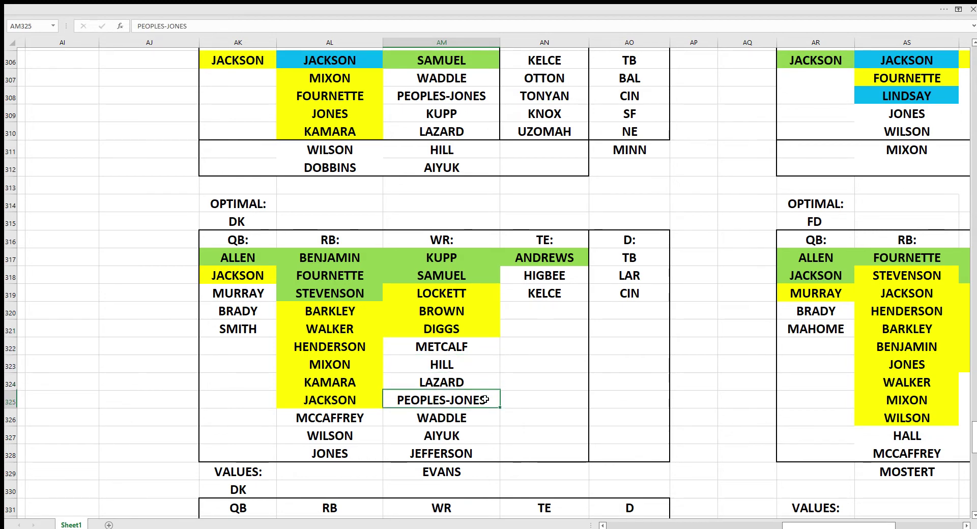
left_click(485, 418)
left_click(479, 435)
left_click(479, 453)
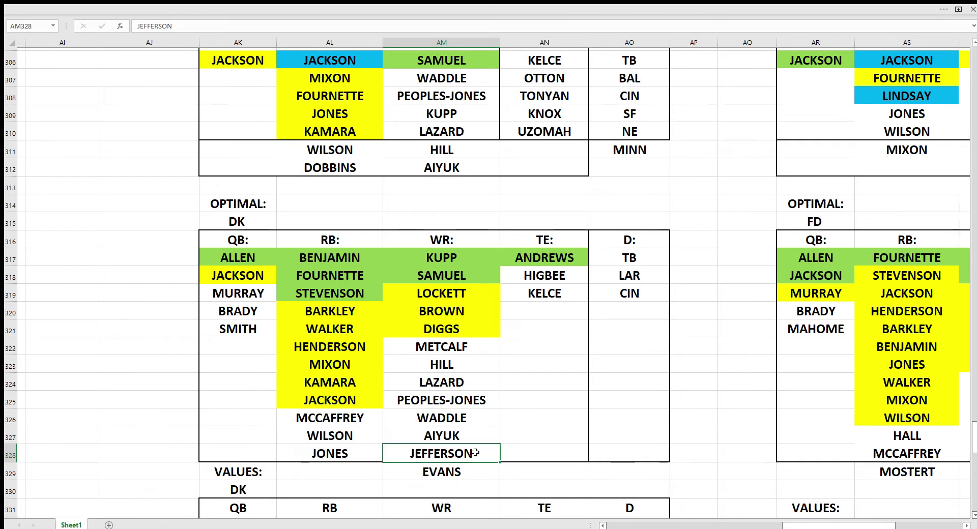
left_click(476, 473)
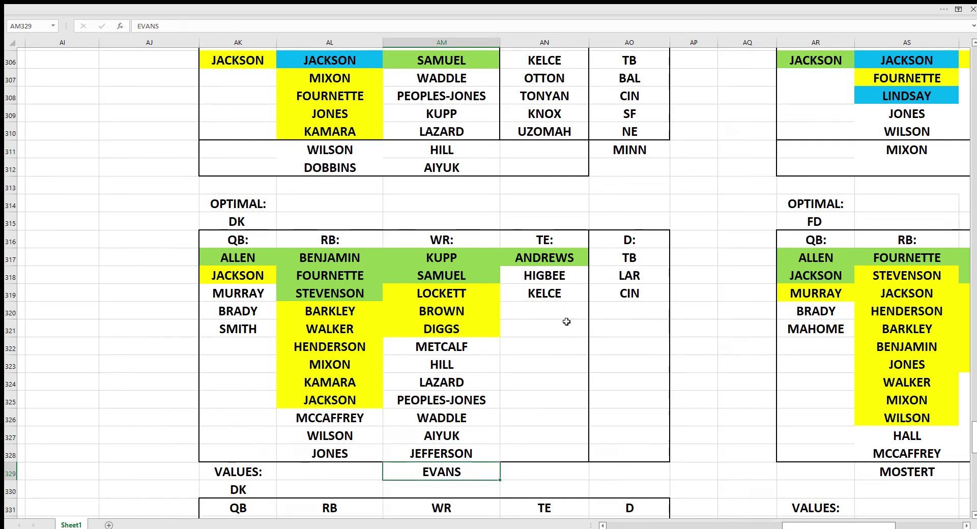
- Go through the TE entries in the DK optimal table, Andrews, Higbee and Kelce, revisiting the highlighted plays after Andrews
left_click(572, 264)
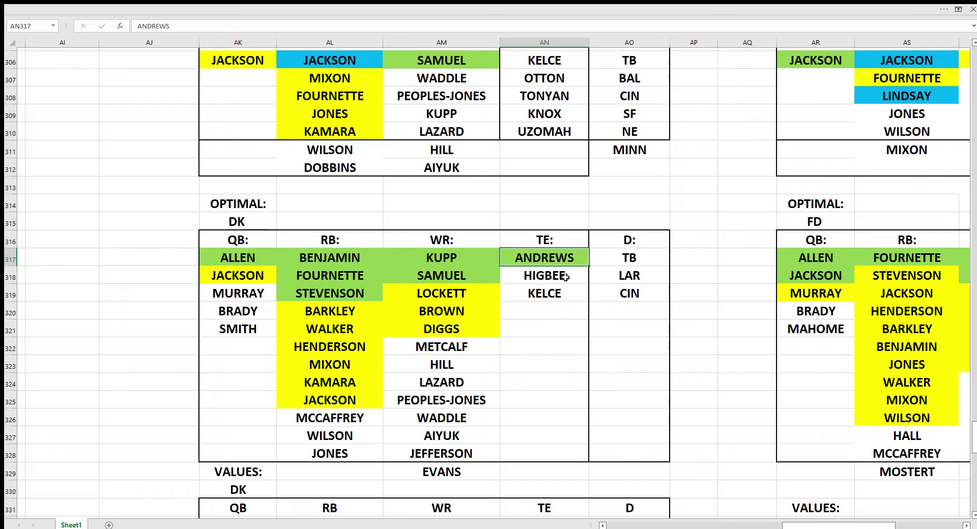
left_click_drag(265, 257, 511, 281)
left_click(441, 329)
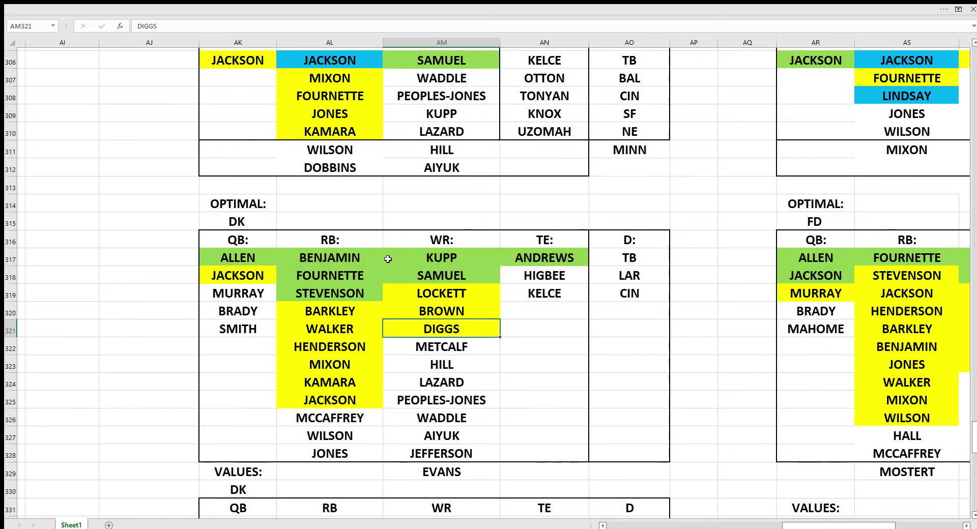
left_click(553, 277)
left_click(560, 294)
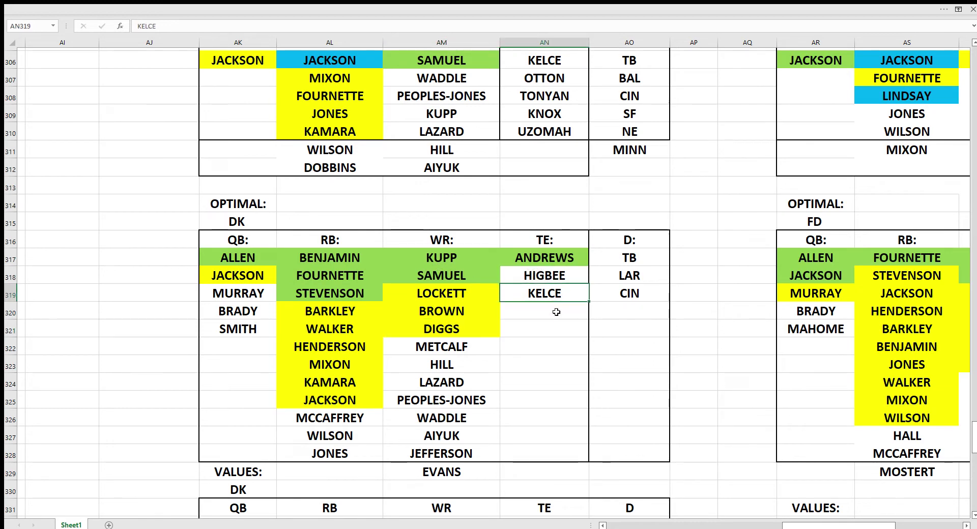
- Go through the D entries in the DK optimal table, TB, LAR and CIN
left_click(637, 247)
left_click(641, 259)
left_click(640, 277)
left_click(641, 294)
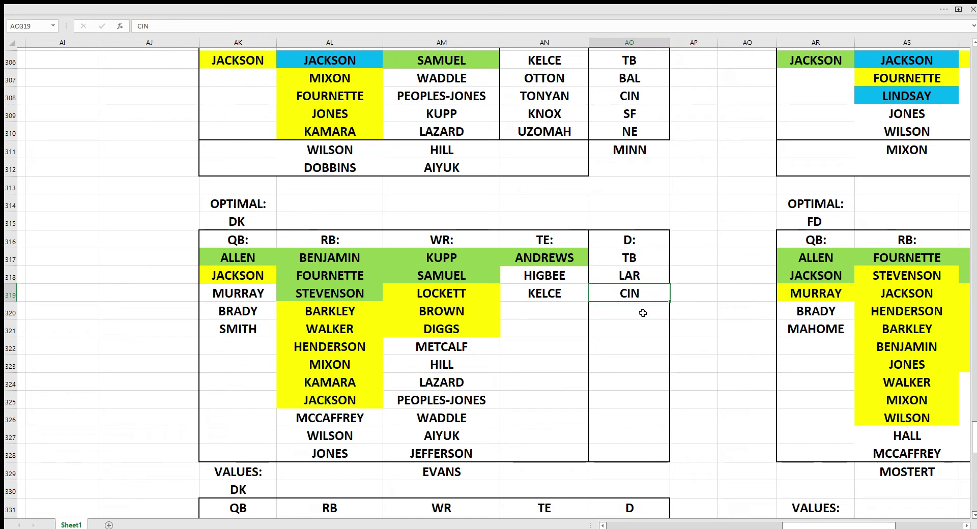
- Bring the FD optimal table into view and go through its QB entries, from Allen down to Mahome
left_click_drag(824, 525, 861, 527)
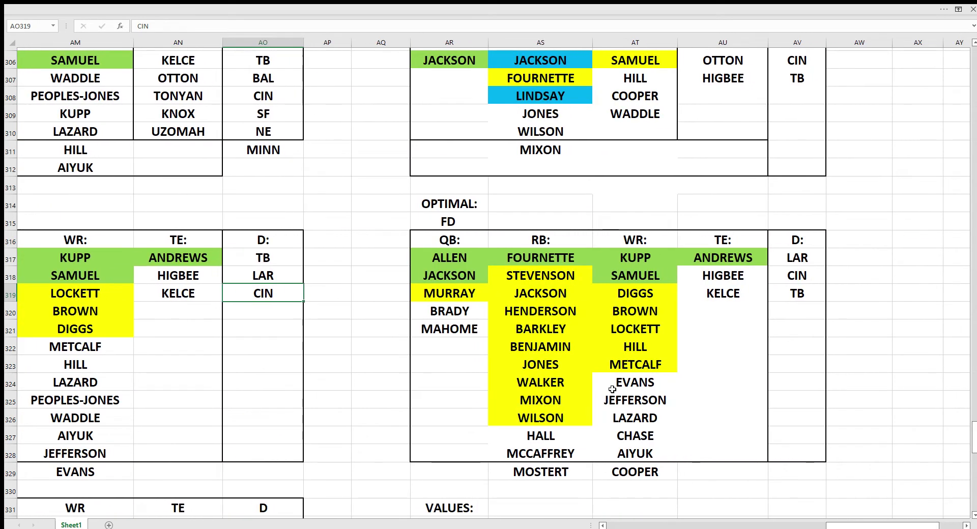
left_click(456, 262)
left_click(454, 275)
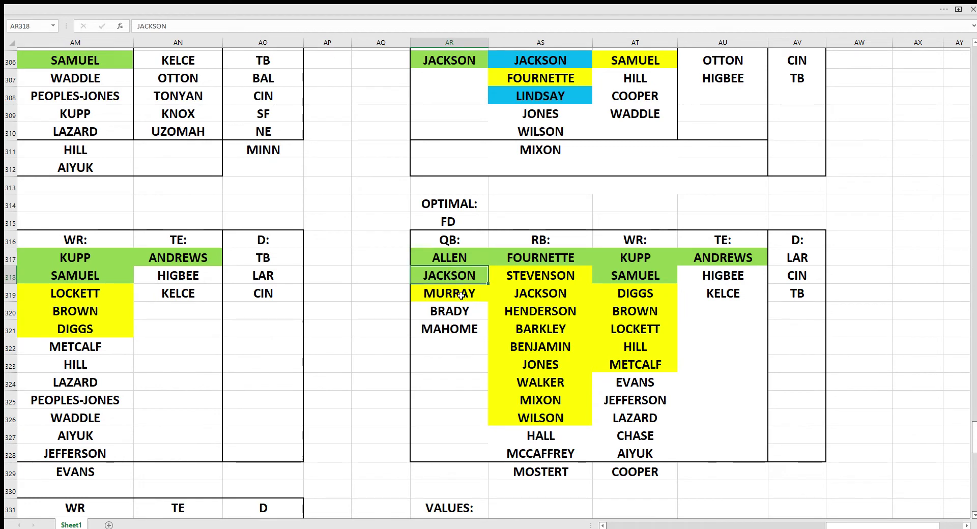
left_click(460, 294)
left_click_drag(817, 524, 861, 524)
key("Down")
key("Down")
- Go through the RB entries in the FD optimal table, from Fournette down to Mostert
left_click(565, 262)
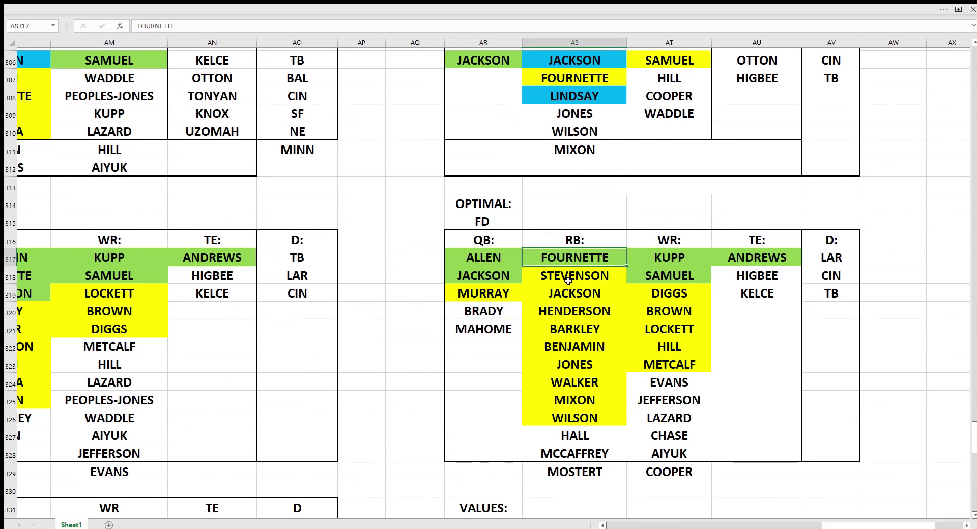
left_click(570, 275)
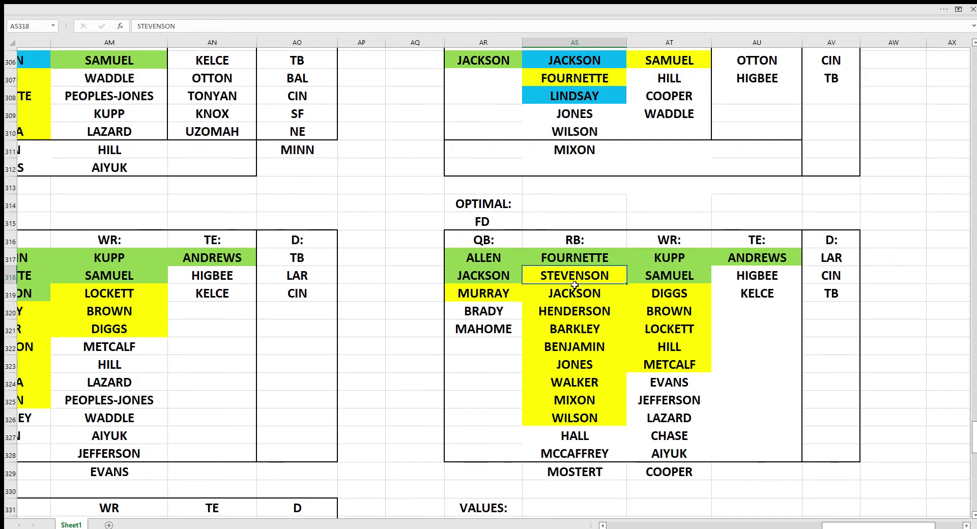
left_click(575, 260)
left_click(576, 280)
left_click(583, 291)
left_click(588, 310)
left_click(588, 327)
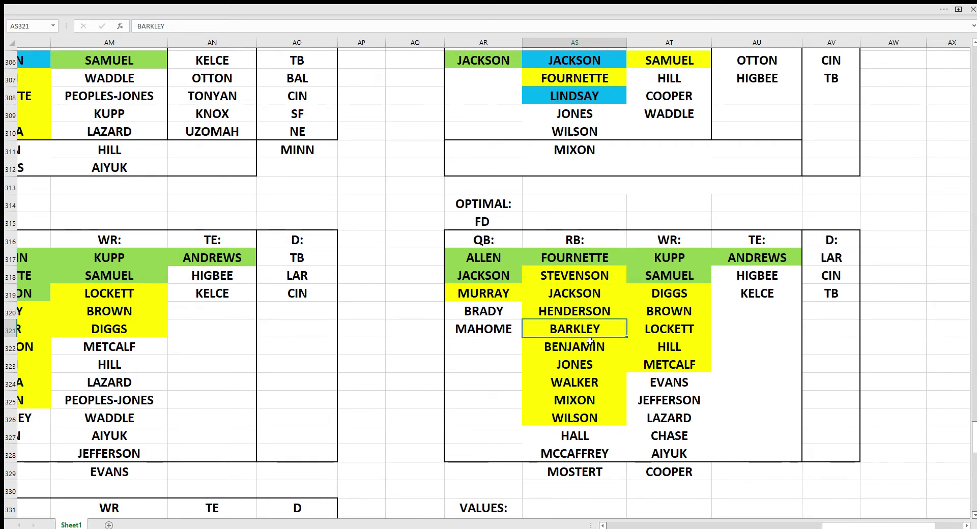
left_click(591, 343)
left_click(591, 367)
left_click(594, 386)
left_click(593, 400)
left_click(608, 418)
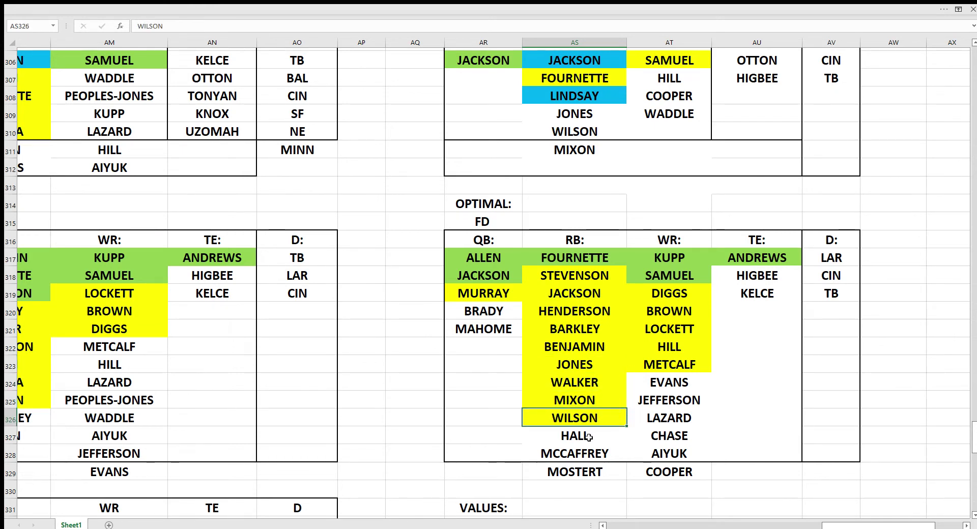
left_click(589, 437)
left_click(593, 454)
left_click(597, 471)
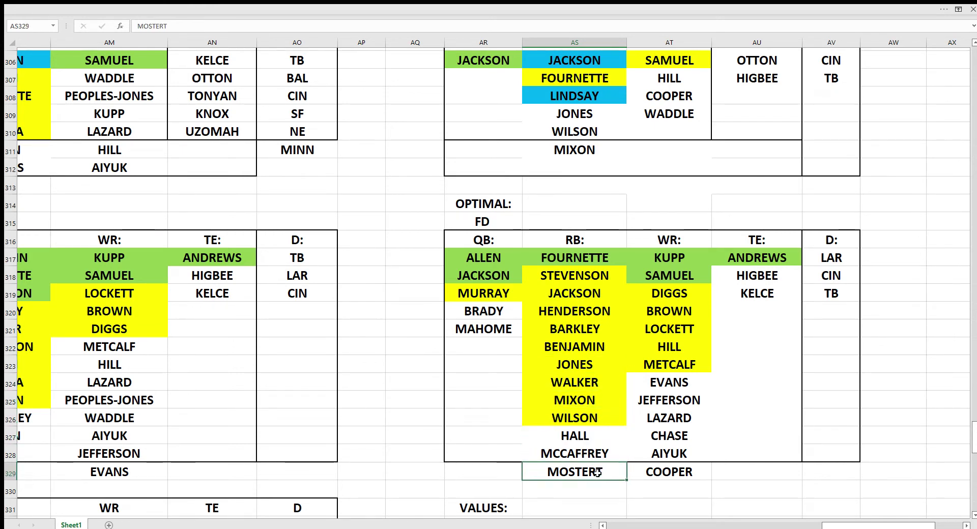
- Go through the WR entries in the FD optimal table, from Kupp down to Cooper
left_click(687, 245)
left_click(682, 257)
left_click(678, 277)
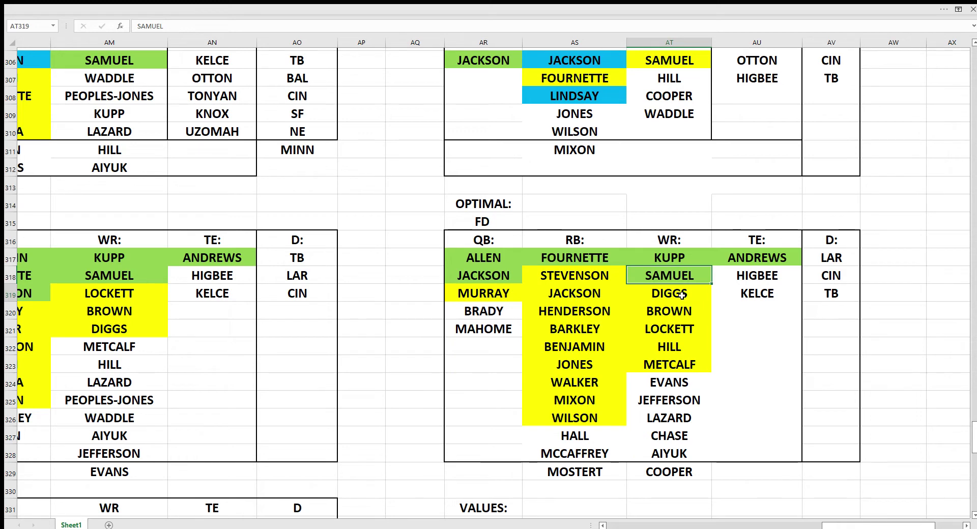
left_click(682, 295)
left_click(682, 311)
left_click(681, 333)
left_click(680, 348)
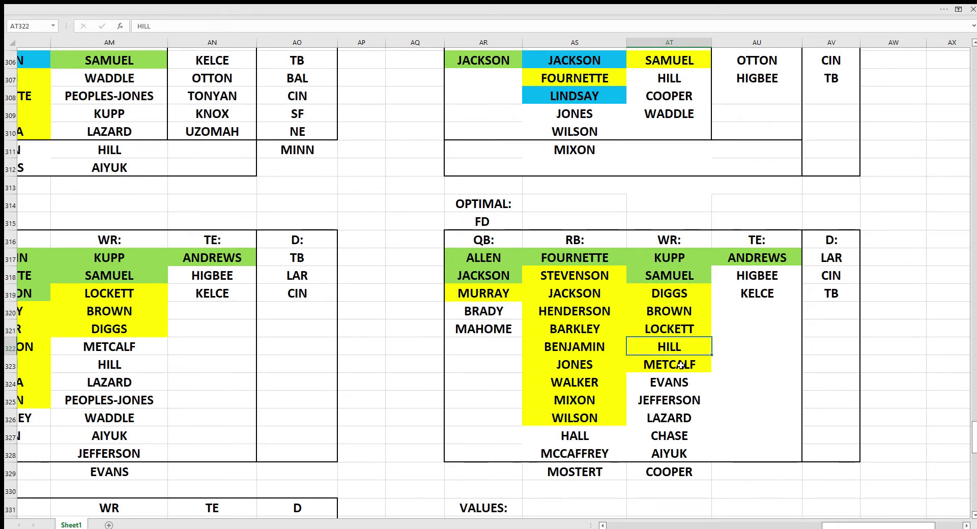
left_click(687, 366)
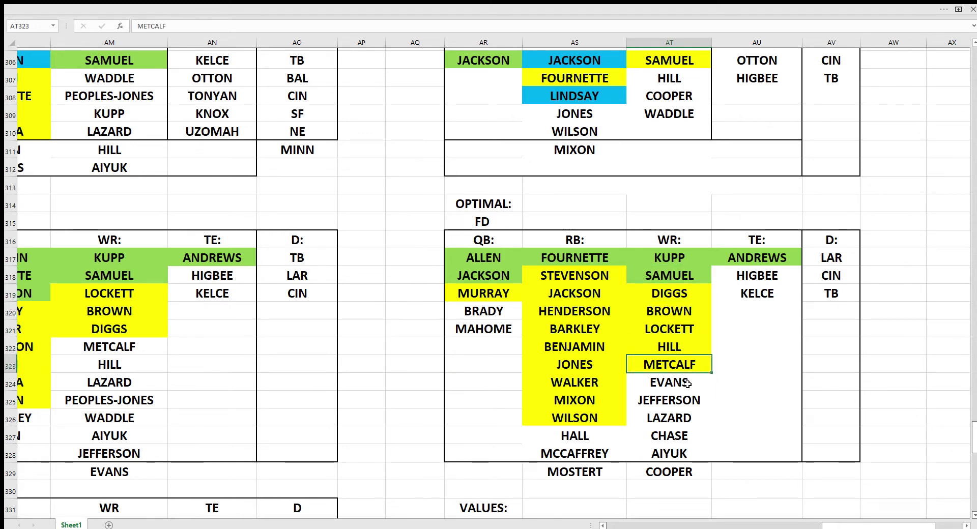
left_click(686, 384)
left_click(686, 401)
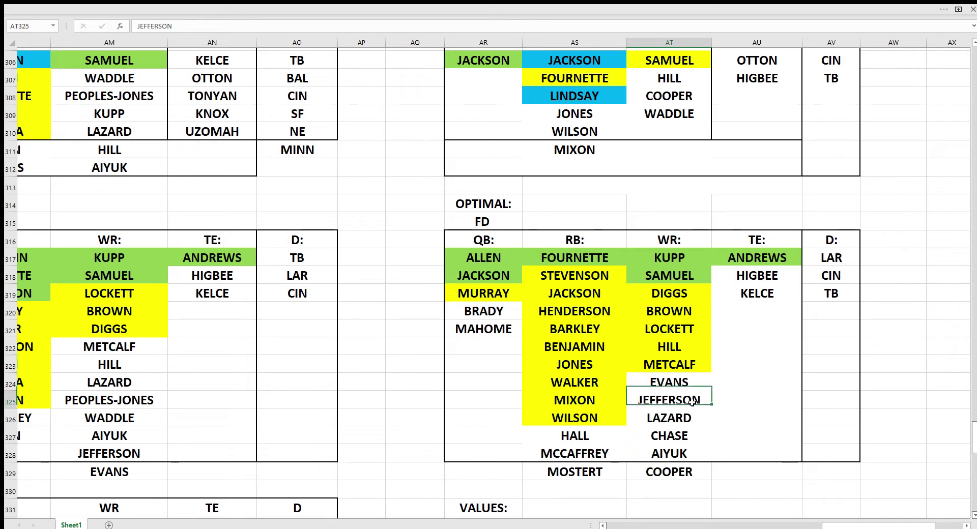
left_click(686, 420)
left_click(686, 437)
left_click(687, 454)
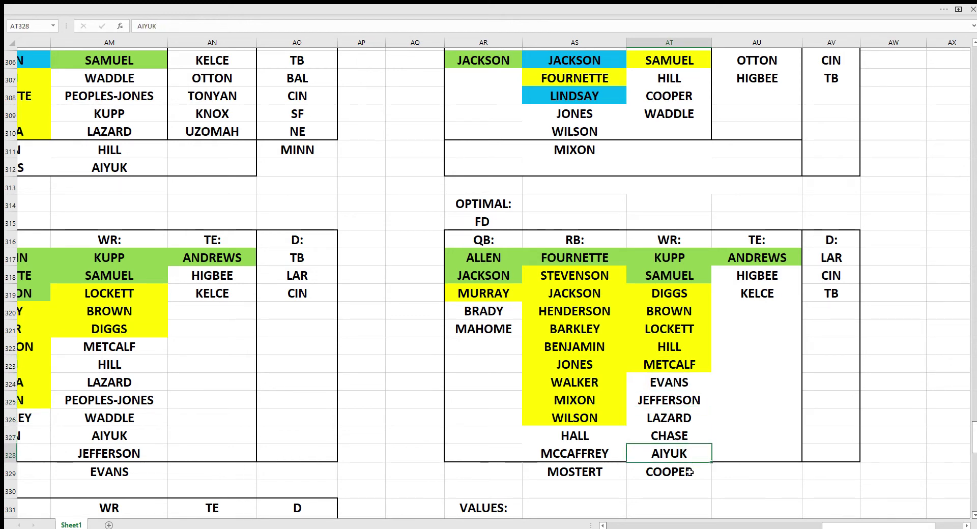
left_click(690, 473)
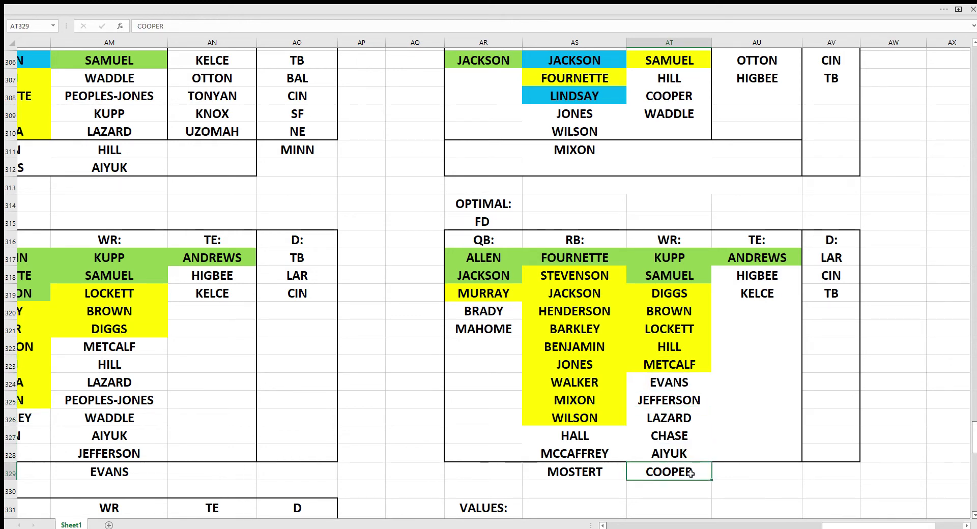
- Go through the TE entries in the FD optimal table, Andrews, Higbee and Kelce
left_click(777, 258)
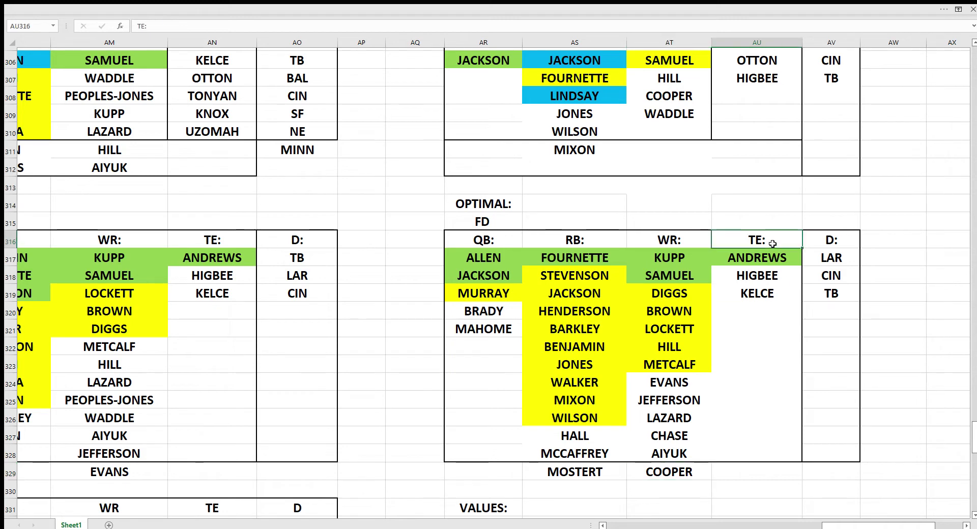
left_click(771, 276)
left_click(771, 294)
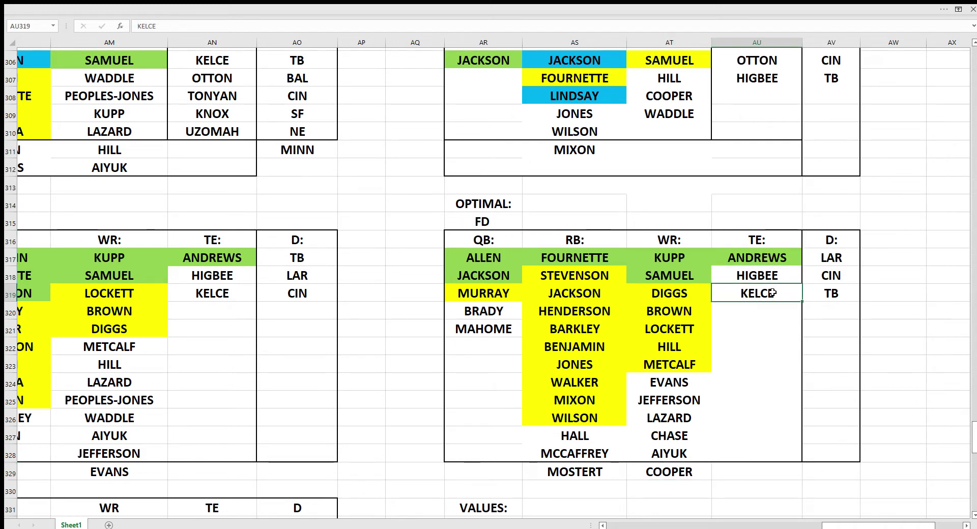
- Go through the D entries in the FD optimal table, LAR, CIN and TB, and compare them with the DK optimal D column
left_click(826, 245)
left_click(832, 259)
left_click(830, 276)
left_click(830, 294)
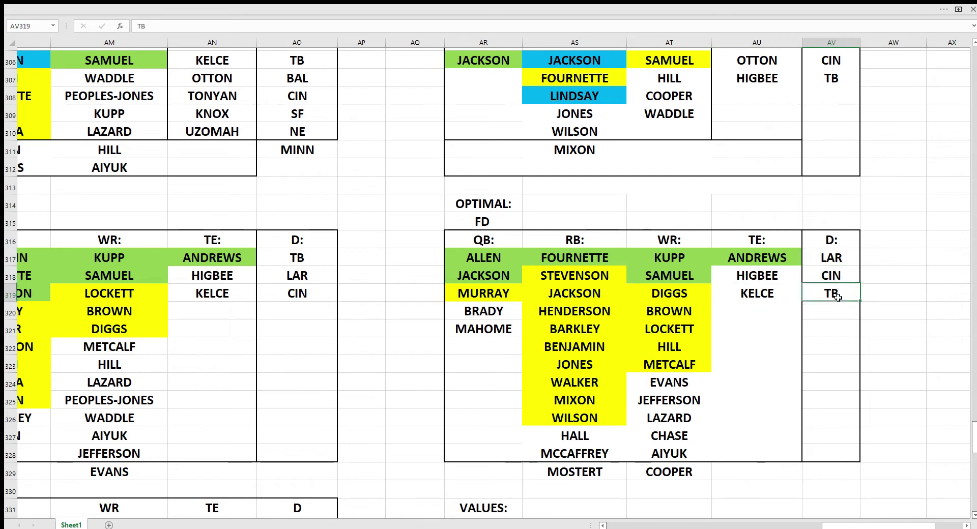
left_click(306, 264)
left_click(311, 282)
left_click(306, 294)
left_click(786, 276)
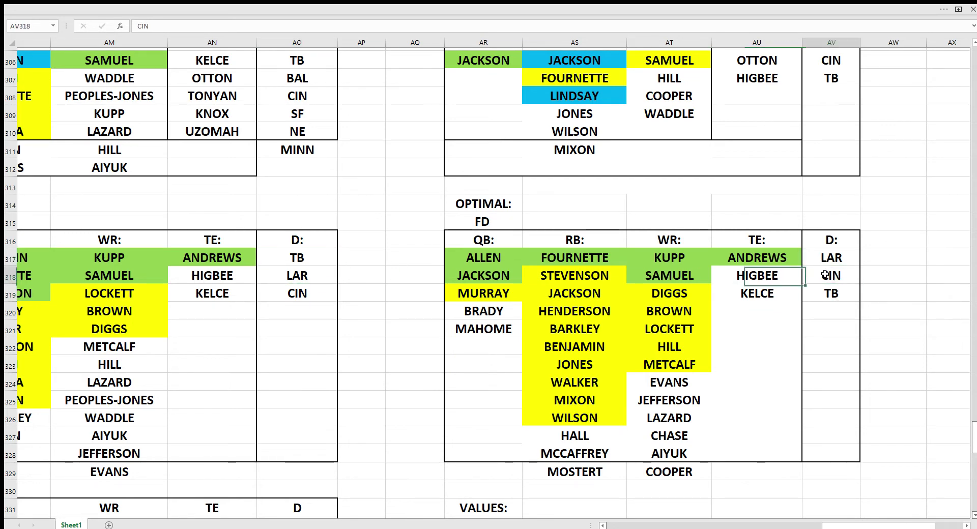
left_click(830, 277)
- Go back up to the FD high ownership table and revisit its Andrews entry in the TE column
scroll(564, 312, "up", 6)
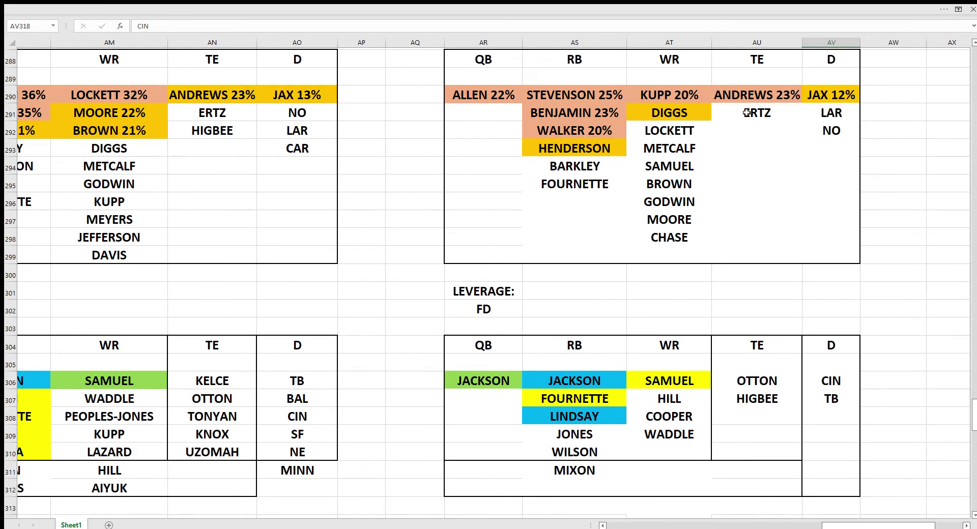
left_click(756, 94)
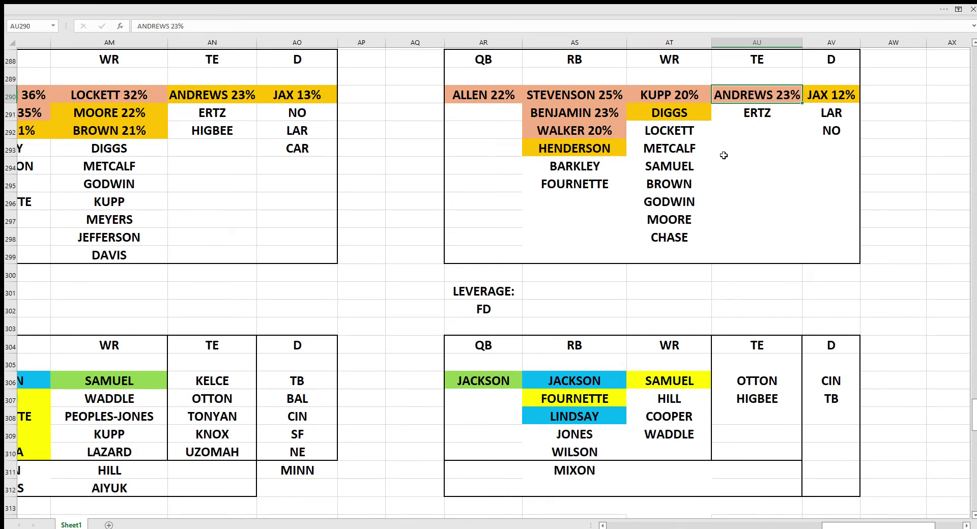
- Bring the DK values table into view and go through its QB entries, Allen, Smith, Brady and Rodgers
scroll(726, 153, "down", 8)
scroll(715, 173, "down", 2)
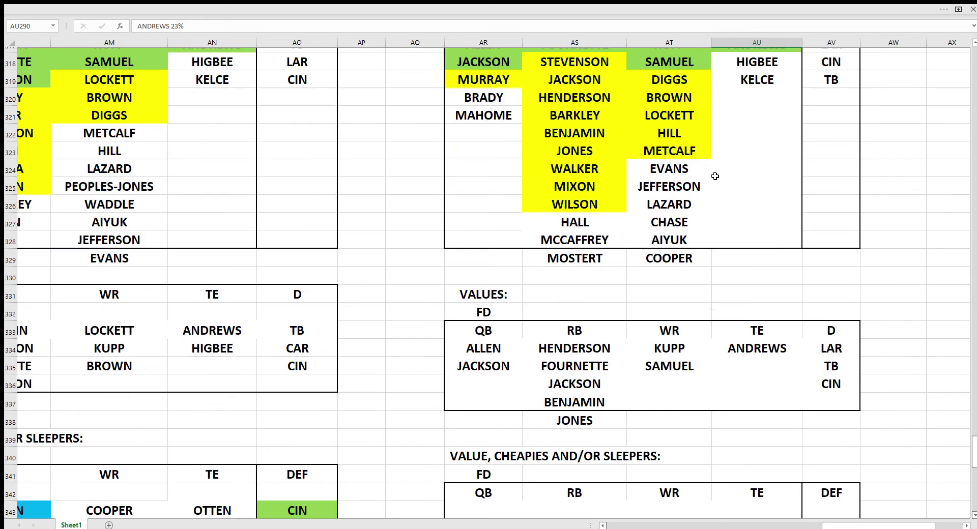
scroll(821, 492, "left", 3)
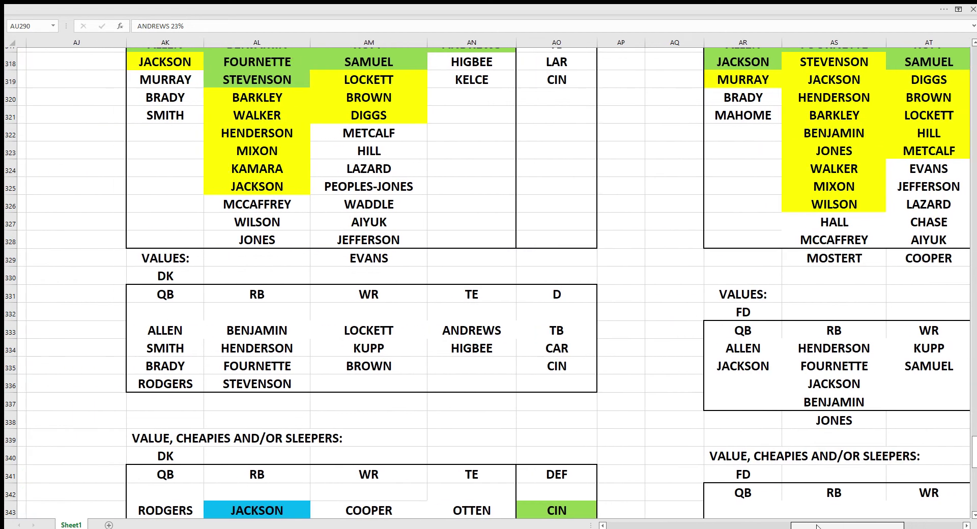
scroll(360, 389, "down", 1)
scroll(351, 389, "up", 1)
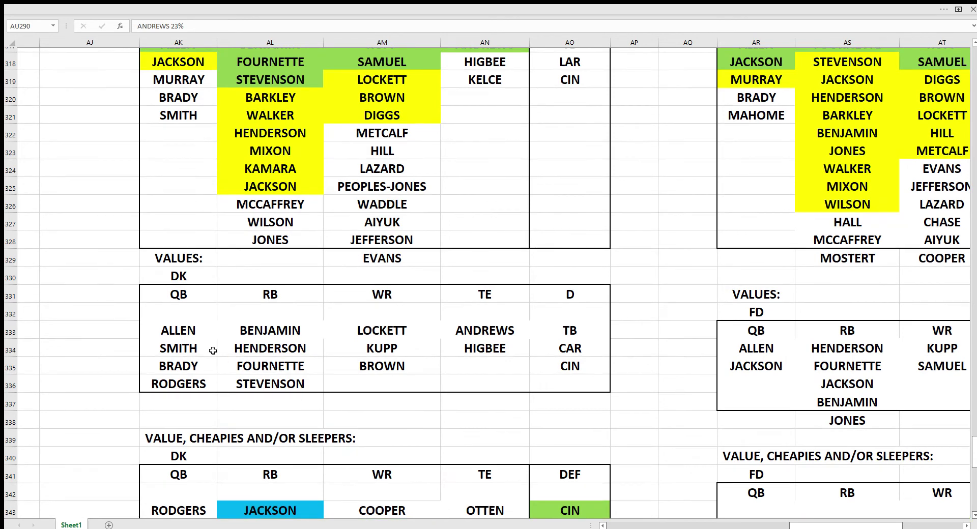
left_click(175, 328)
left_click(98, 318)
left_click(87, 347)
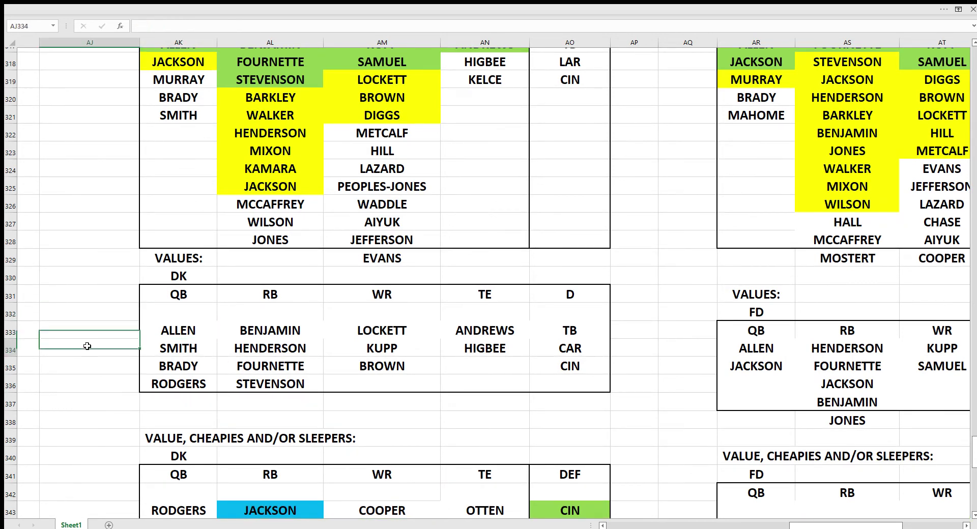
left_click(78, 330)
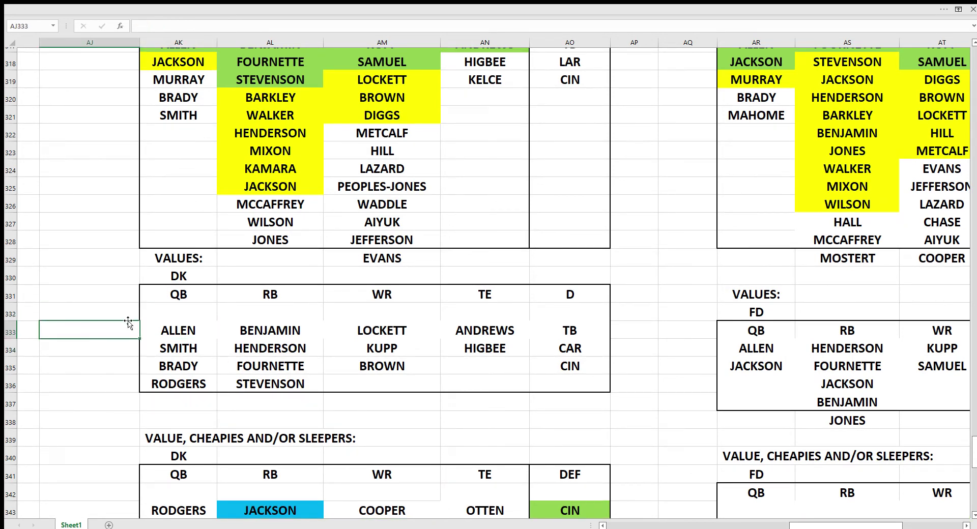
left_click(176, 331)
left_click(181, 349)
left_click(186, 366)
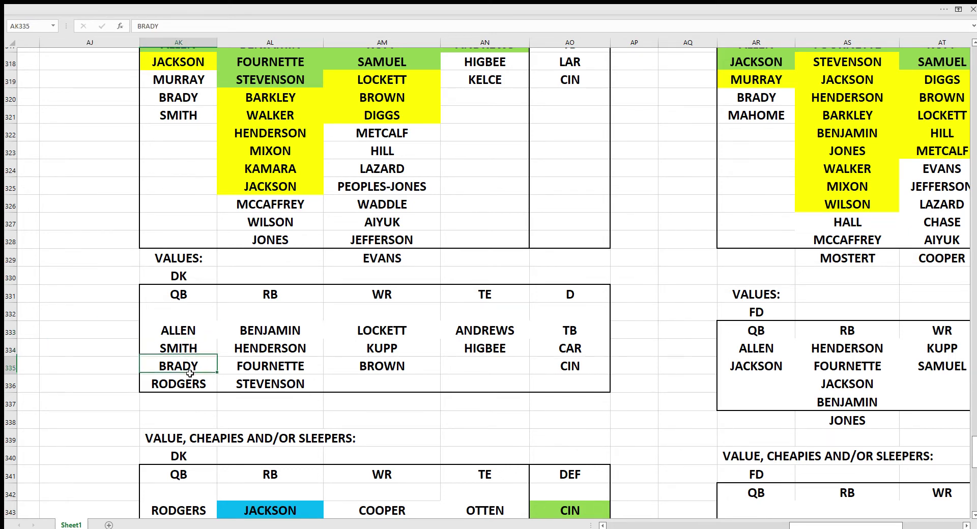
left_click(194, 385)
- Go through the RB entries in the DK values table, Benjamin, Henderson, Fournette and Stevenson
left_click(280, 334)
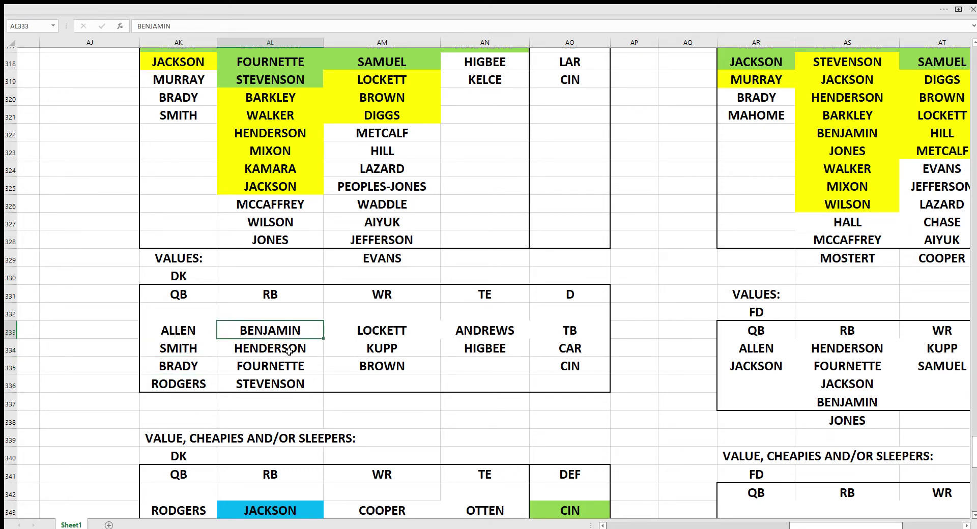
left_click(288, 351)
left_click(290, 366)
left_click(292, 385)
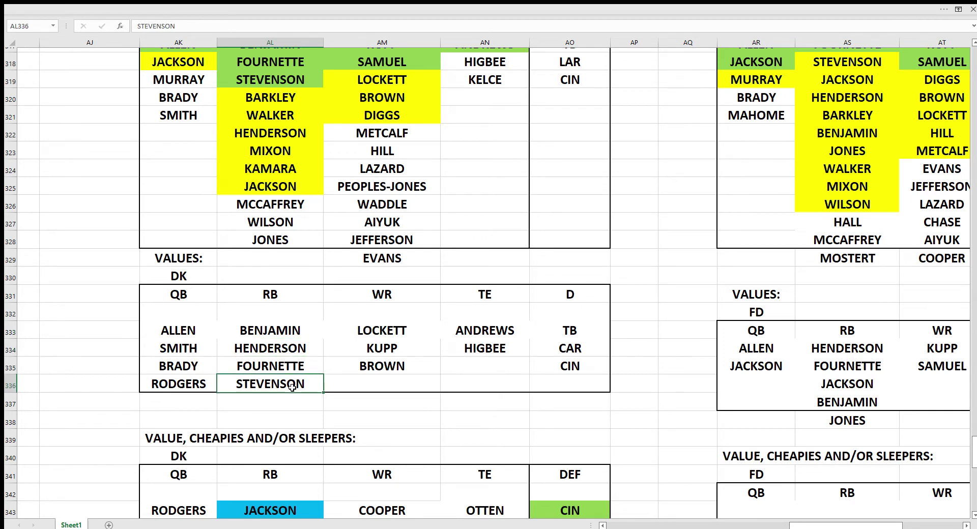
- Go through the DK values table's WR entries, Lockett, Kupp and Brown, and its TE entries, Andrews and Higbee
left_click(403, 331)
left_click(398, 350)
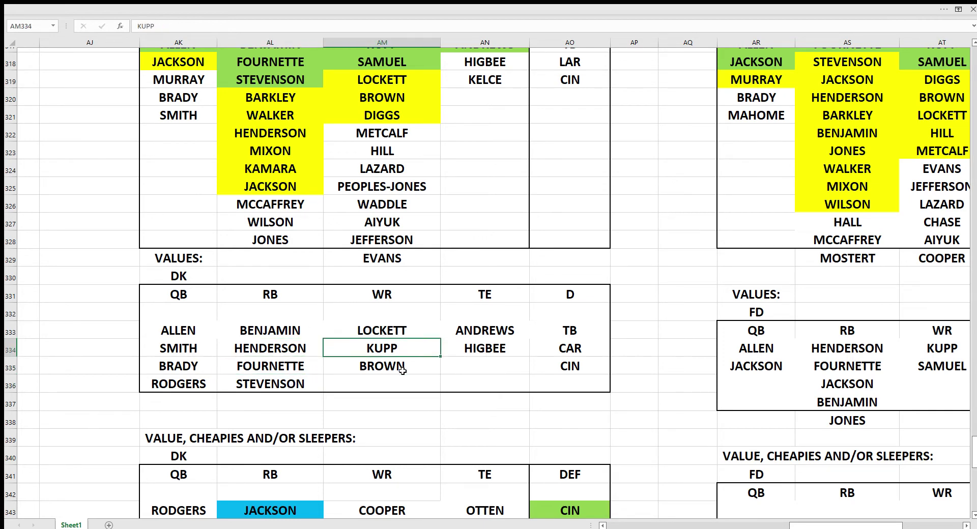
left_click(402, 370)
left_click(495, 328)
left_click(493, 349)
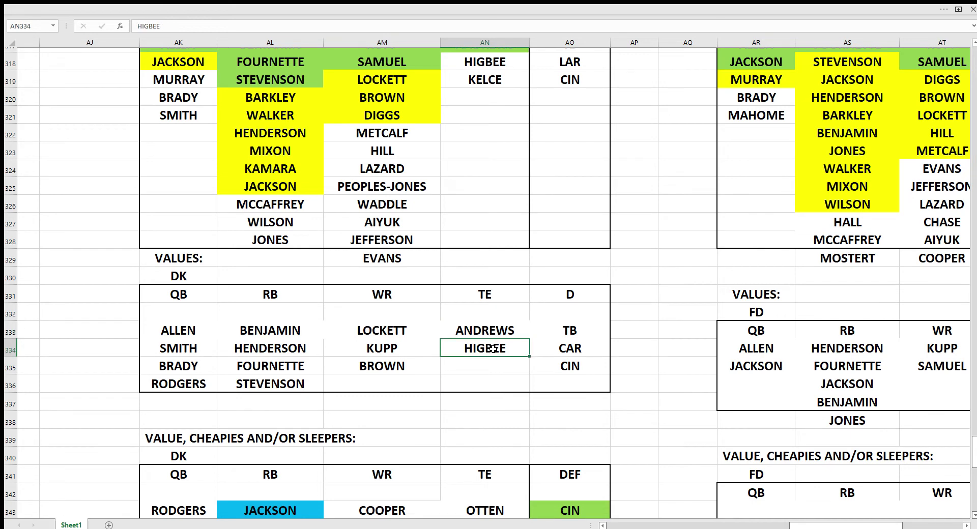
- Go through the D entries in the DK values table, TB, CAR and CIN
left_click(573, 331)
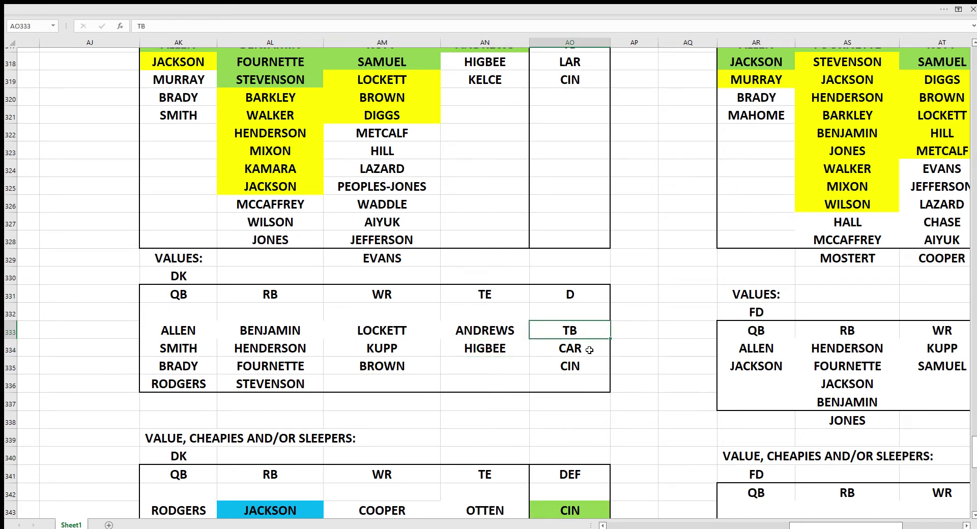
left_click(589, 351)
left_click(582, 366)
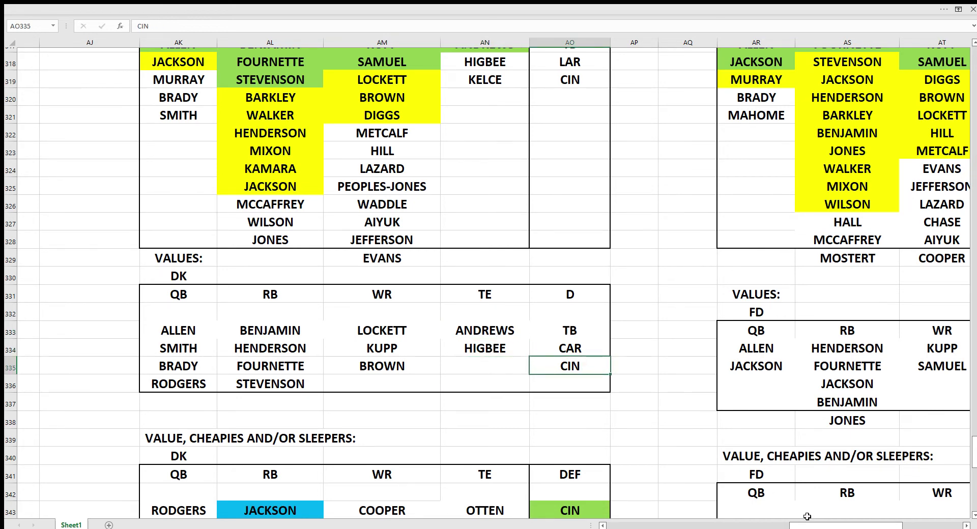
- Bring the FD values table into view and go through its QB entries, Allen and Jackson
mouse_move(807, 525)
left_mouse_down()
mouse_move(855, 526)
mouse_move(819, 525)
left_mouse_up()
left_click(686, 348)
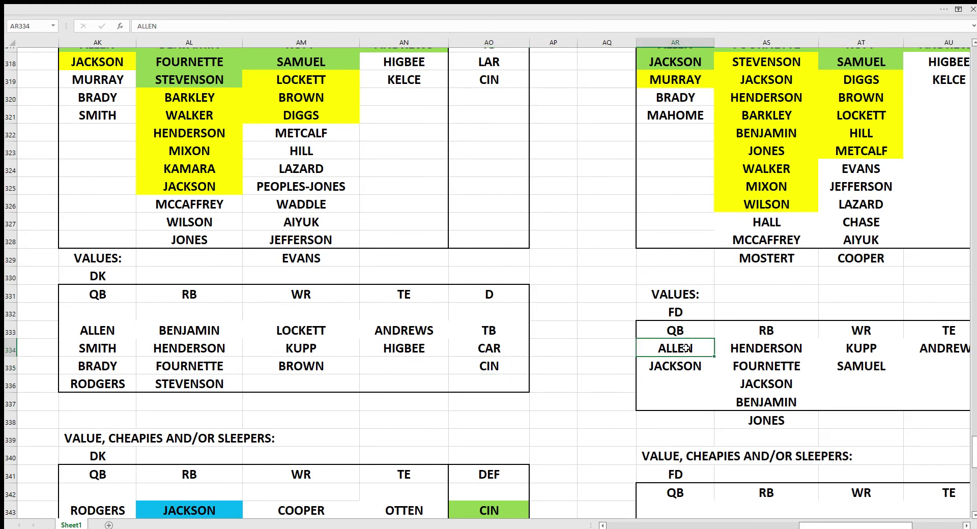
left_click(686, 365)
- Go through the RB entries in the FD values table, from Henderson down to Jones
left_click(764, 348)
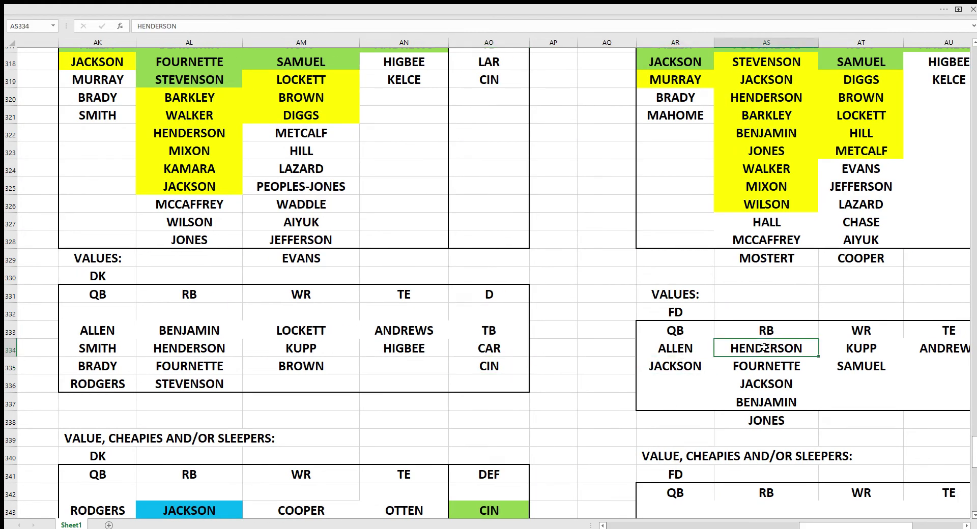
left_click(775, 365)
left_click(776, 383)
left_click(777, 401)
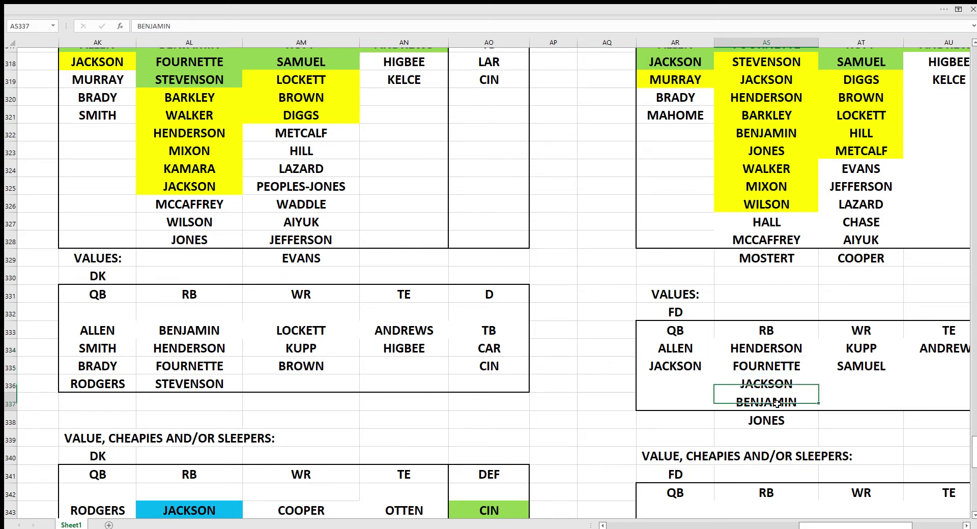
left_click(778, 421)
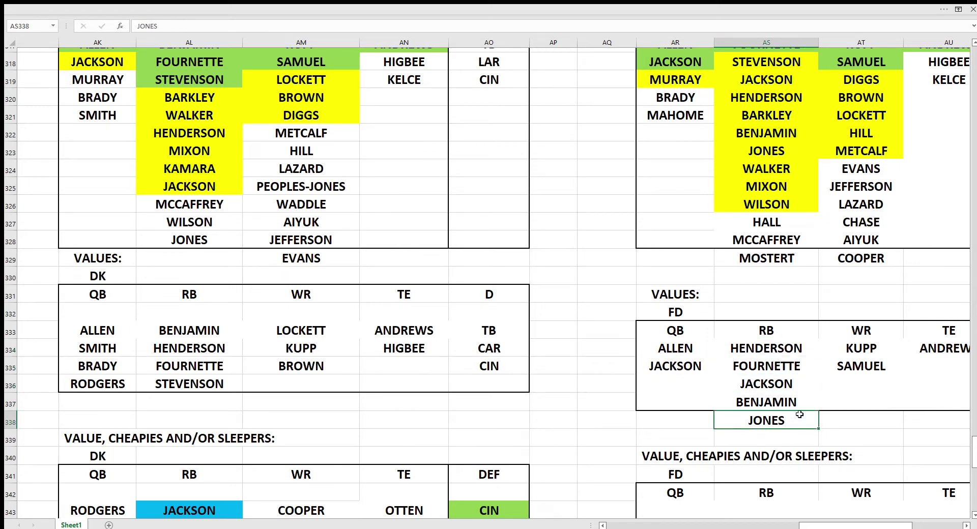
- Go through the WR entries in the FD values table, Kupp and Samuel, and bring its TE and D columns fully into view
left_click(865, 356)
left_click(865, 363)
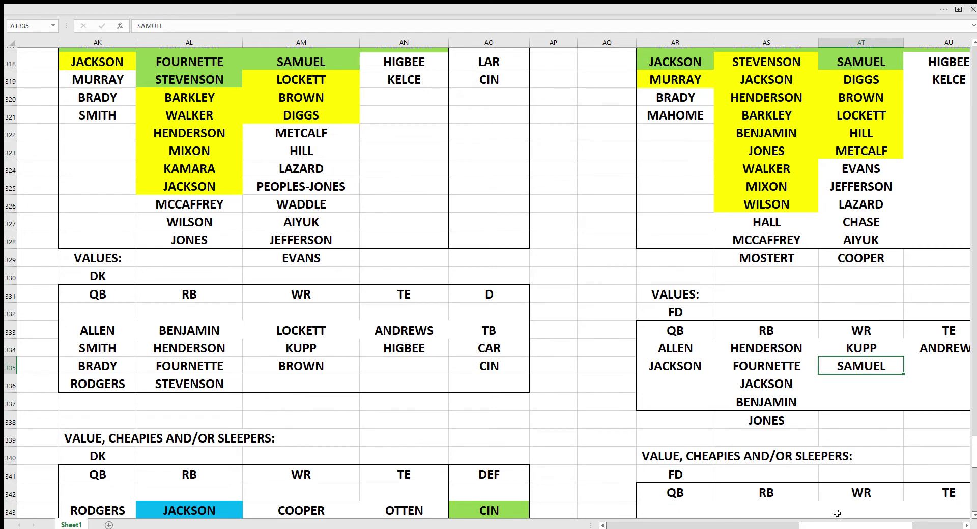
left_click_drag(845, 526, 858, 526)
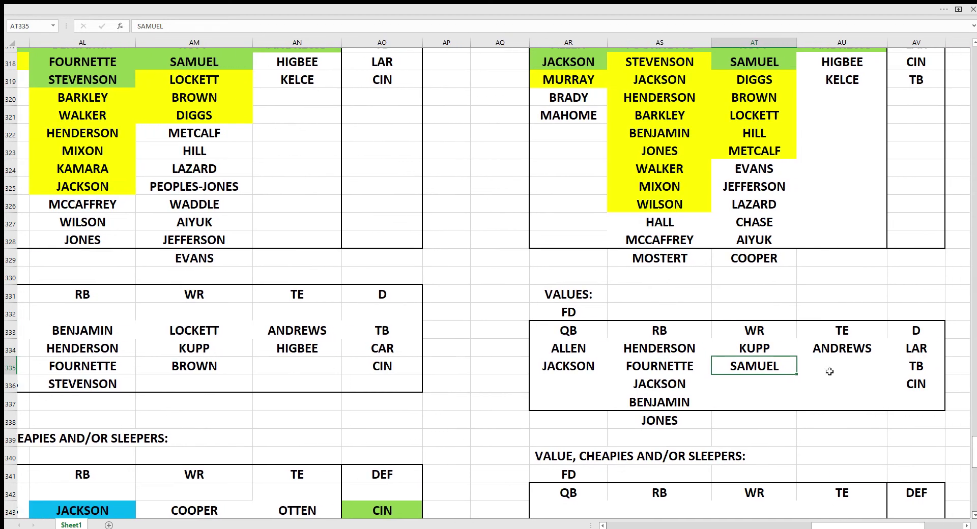
- Go through the TE and D entries in the FD values table, Andrews, LAR, TB and CIN
left_click(848, 348)
left_click(909, 348)
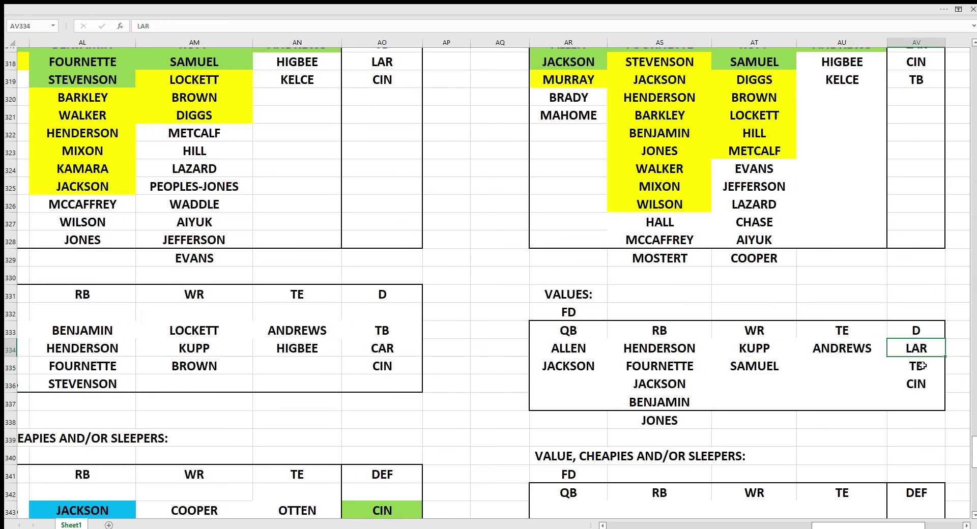
left_click(920, 366)
left_click(921, 384)
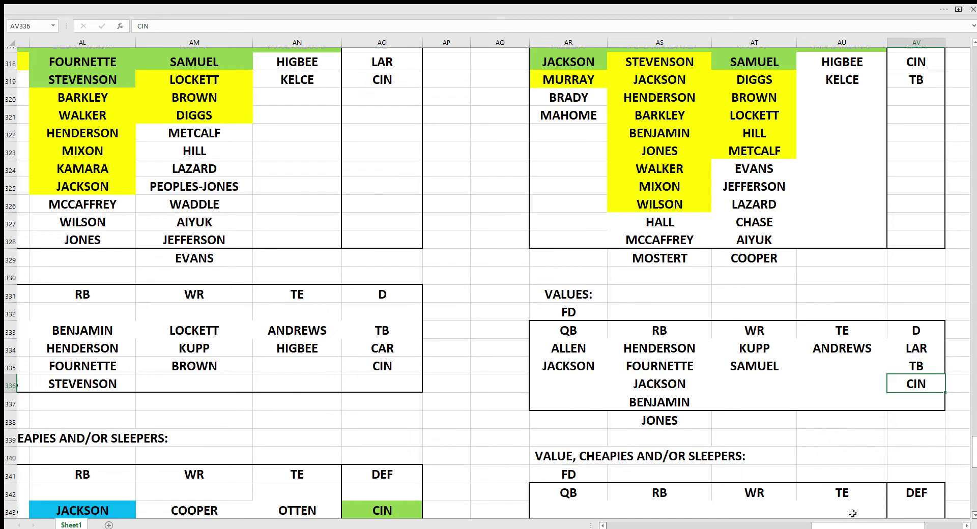
- Bring the DK value, cheapies and/or sleepers table fully into view
left_click_drag(854, 526, 829, 526)
scroll(495, 359, "down", 3)
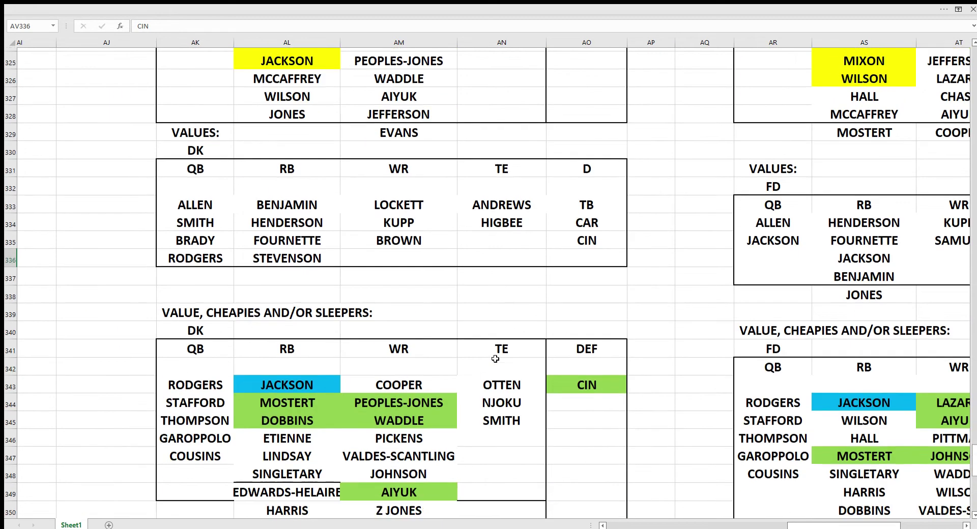
scroll(495, 359, "down", 2)
scroll(494, 358, "up", 1)
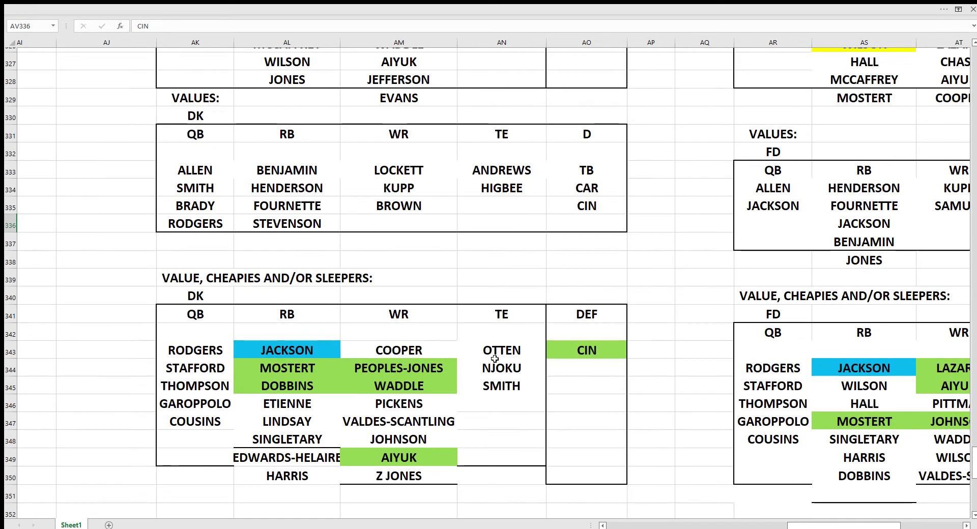
left_click_drag(797, 525, 789, 526)
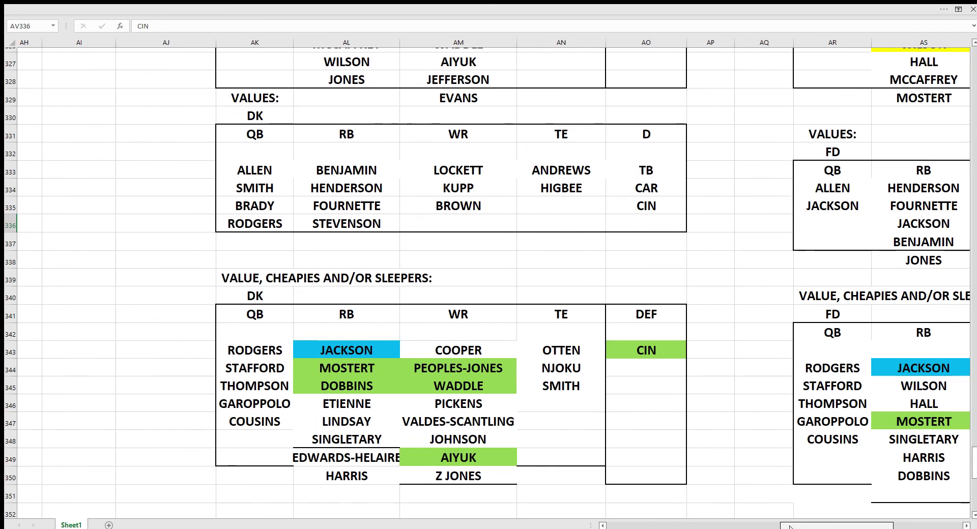
scroll(428, 390, "down", 1)
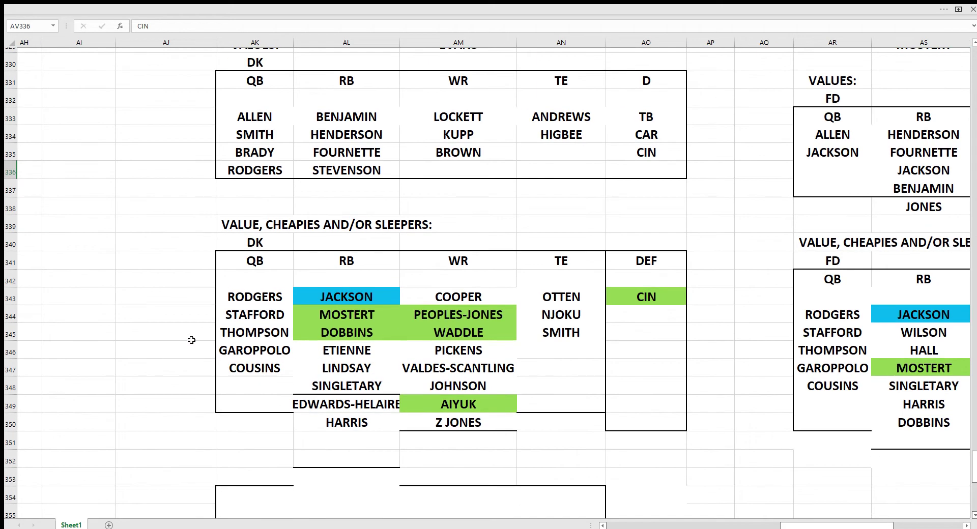
left_click(147, 373)
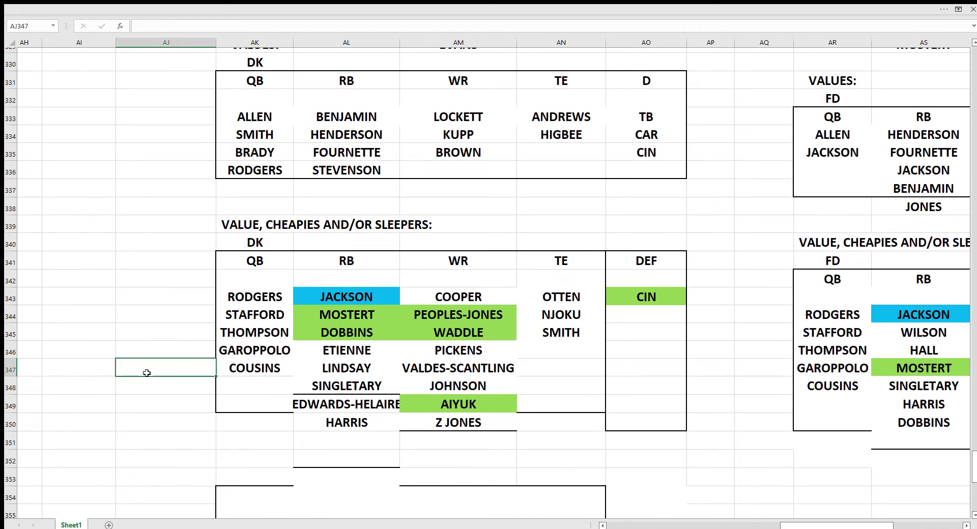
left_click(99, 362)
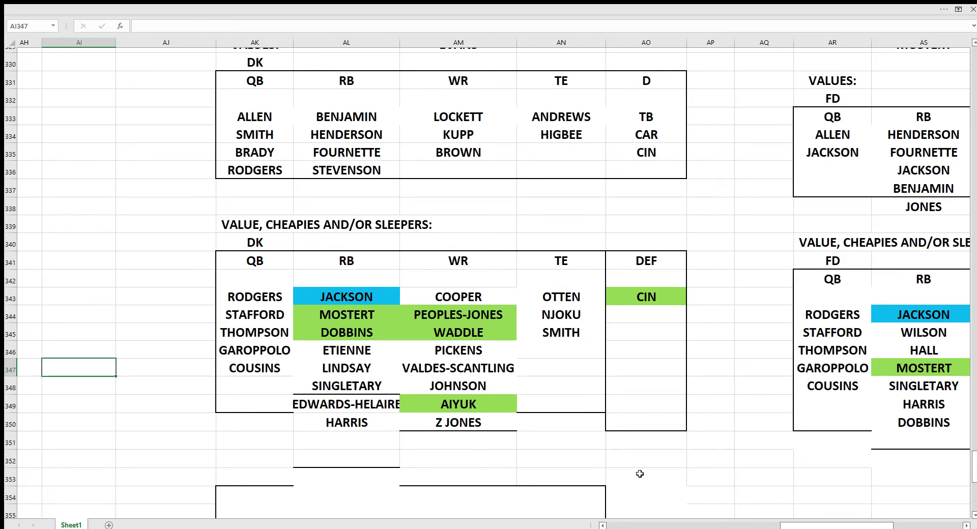
mouse_move(776, 525)
left_mouse_down()
mouse_move(821, 525)
mouse_move(781, 525)
left_mouse_up()
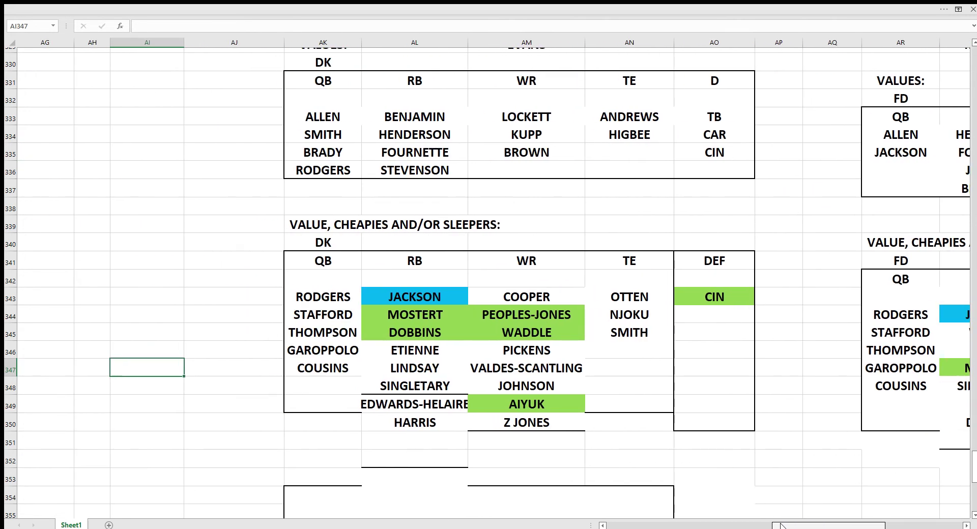
- Go through the QB entries in the DK value, cheapies and/or sleepers table, from Rodgers down to Cousins
left_click(404, 295)
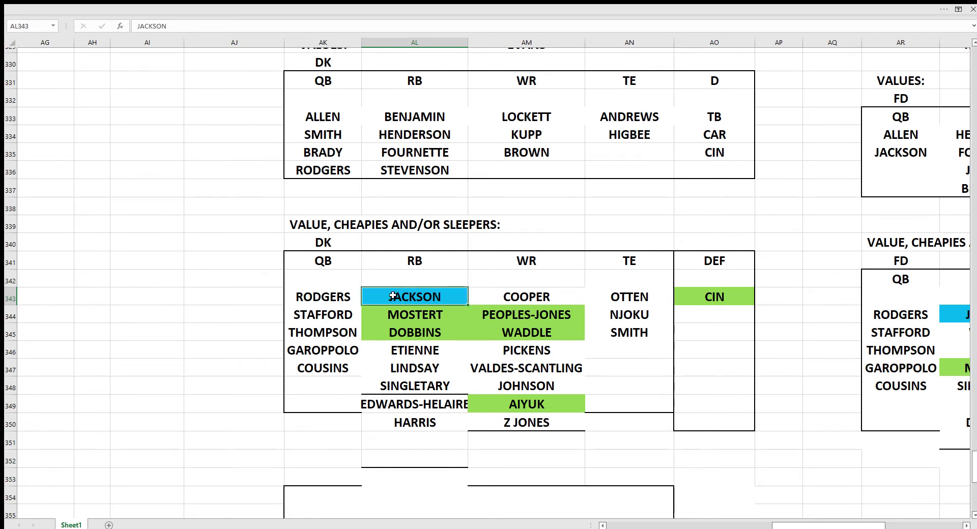
left_click(349, 300)
left_click(337, 313)
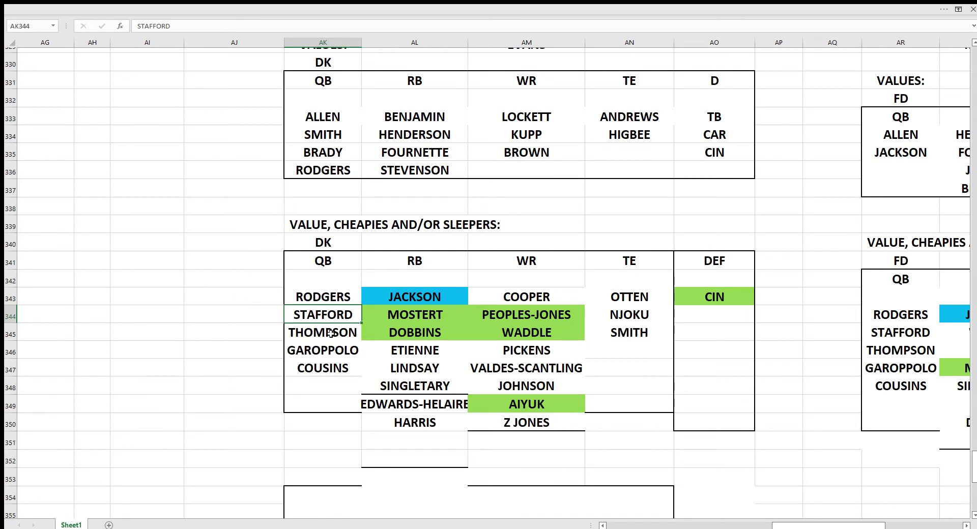
left_click(331, 333)
left_click(326, 346)
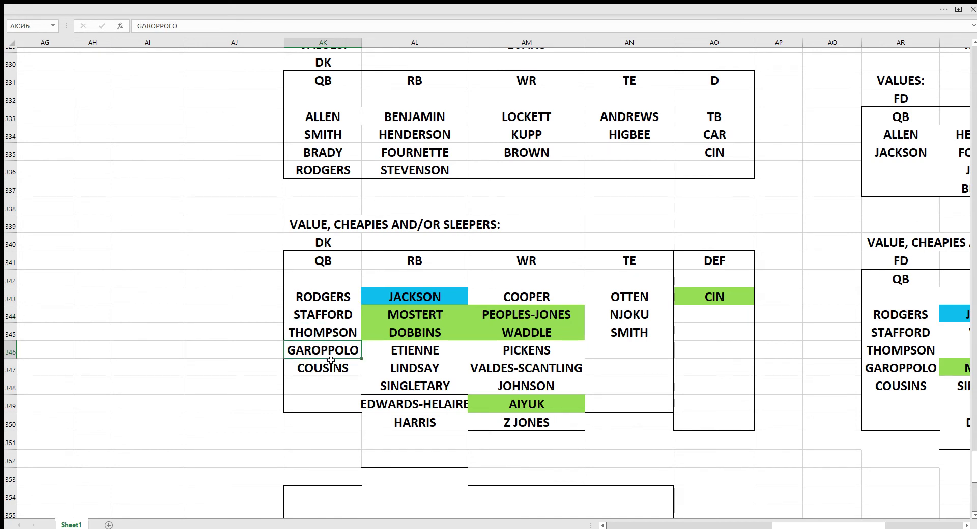
left_click(332, 368)
left_click(315, 398)
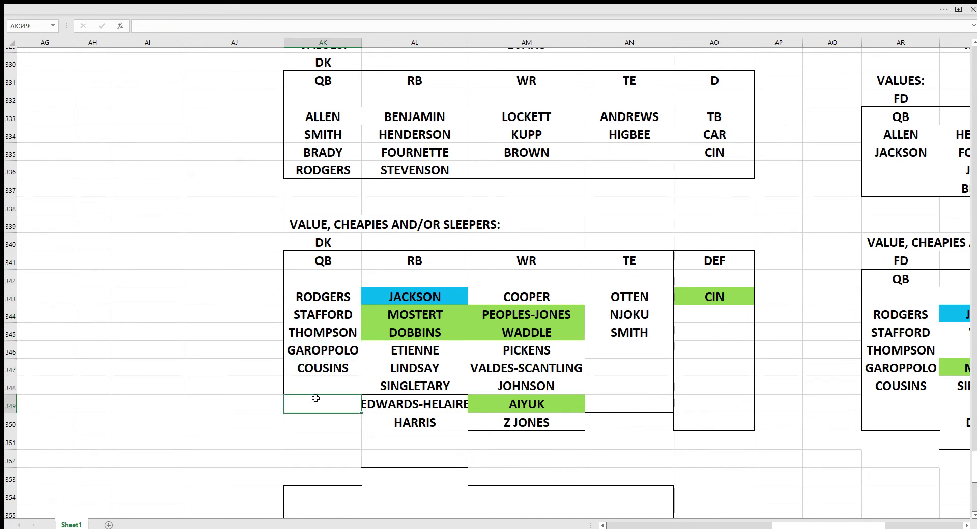
- Go through the RB entries in the DK value, cheapies and/or sleepers table, from Jackson down to Harris
left_click(429, 296)
left_click(426, 315)
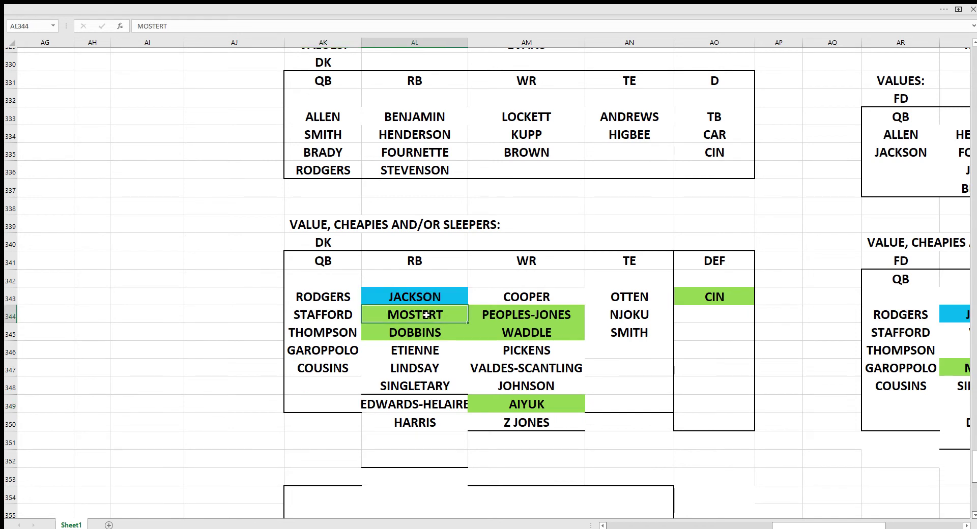
left_click(425, 336)
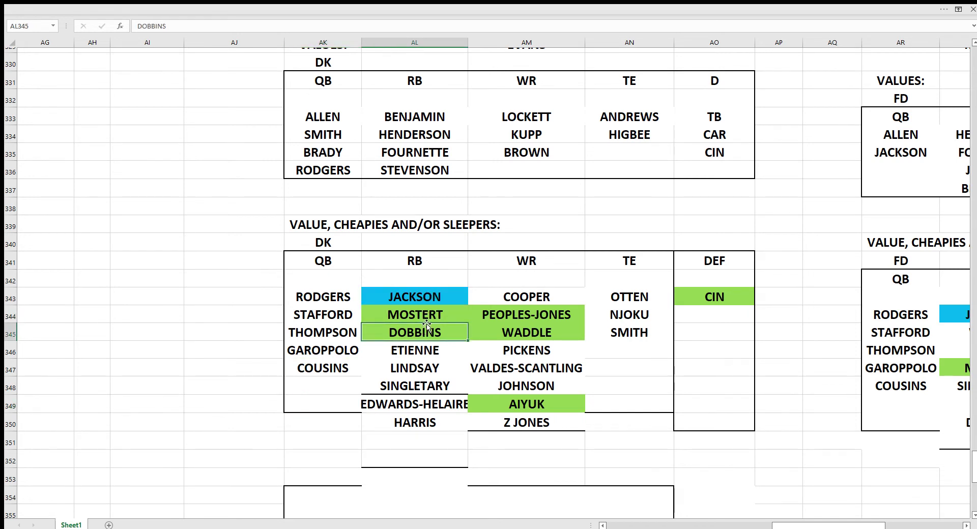
left_click(430, 351)
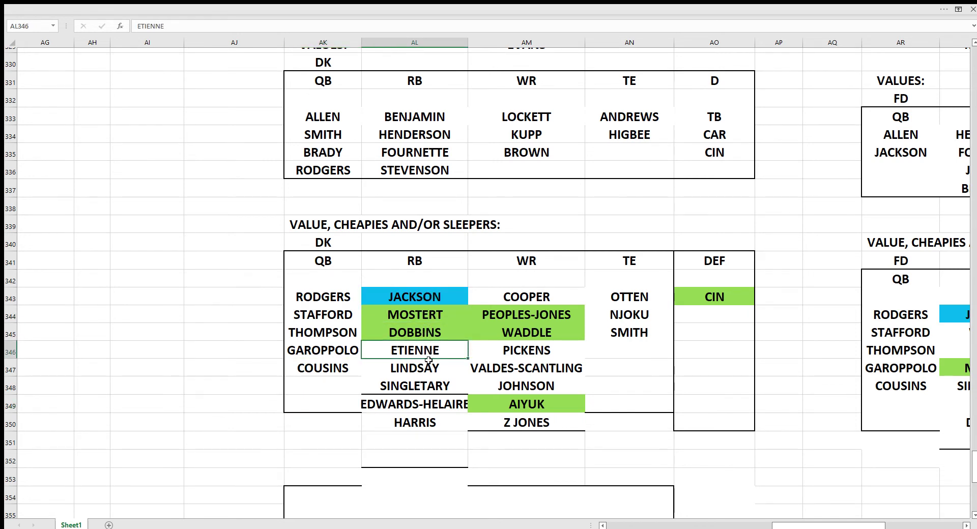
left_click(418, 370)
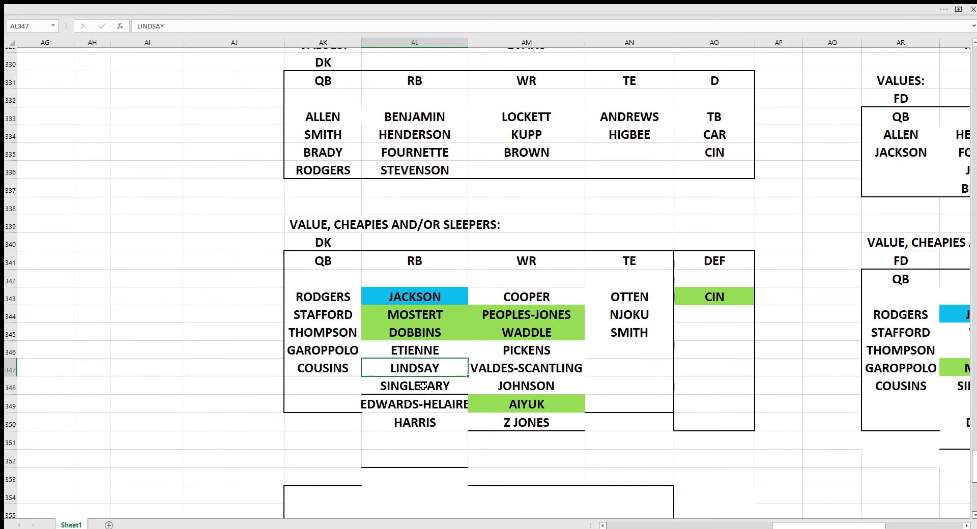
left_click(423, 387)
left_click(431, 406)
left_click(430, 422)
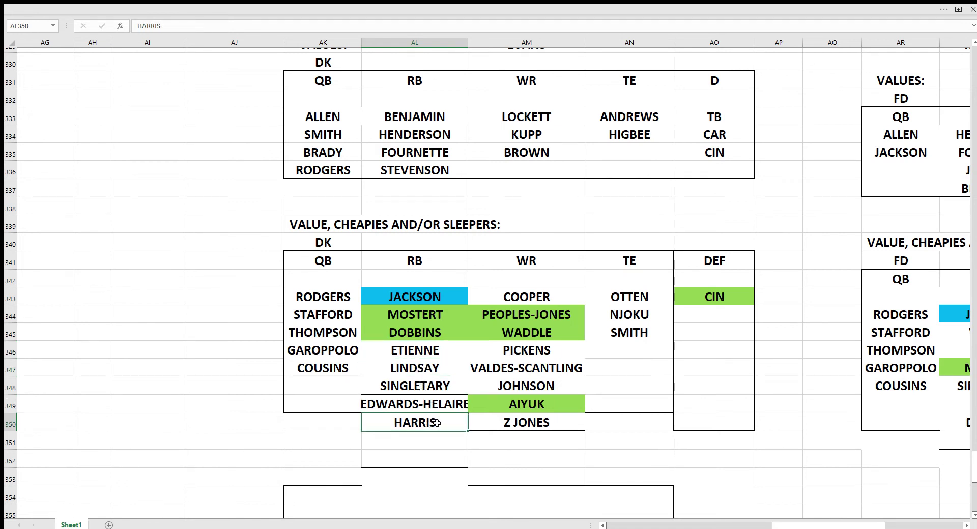
left_click(675, 463)
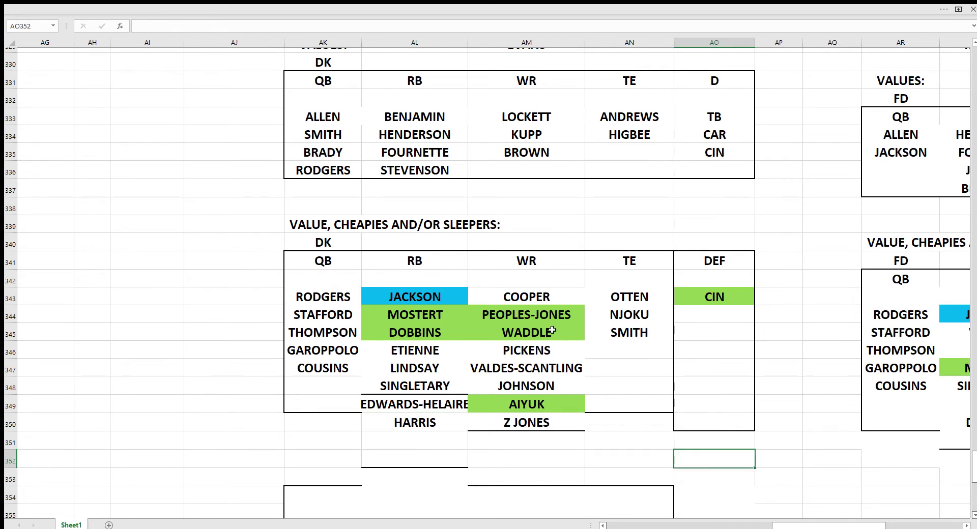
- Examine the start of the WR column in the DK value, cheapies and/or sleepers table, Peoples-Jones and Cooper
left_click(532, 261)
left_click(535, 318)
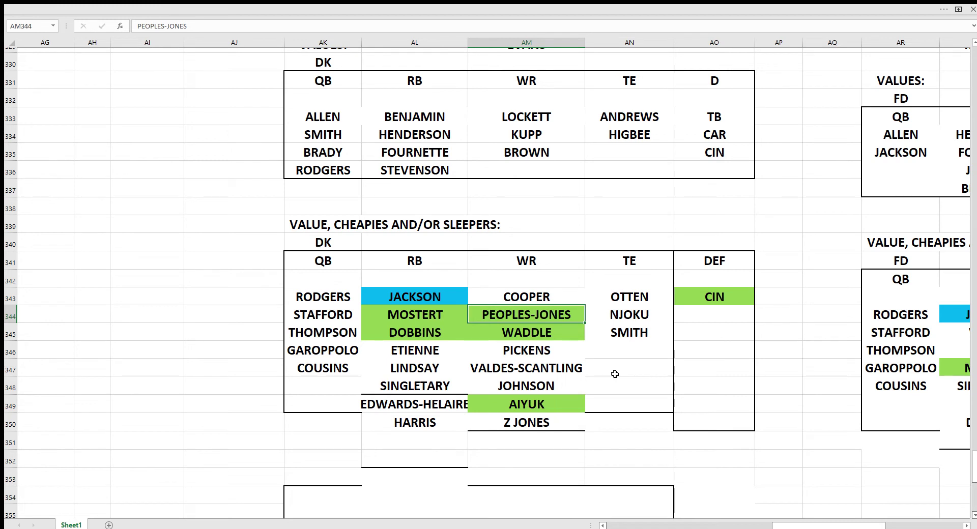
left_click(687, 422)
left_click(564, 321)
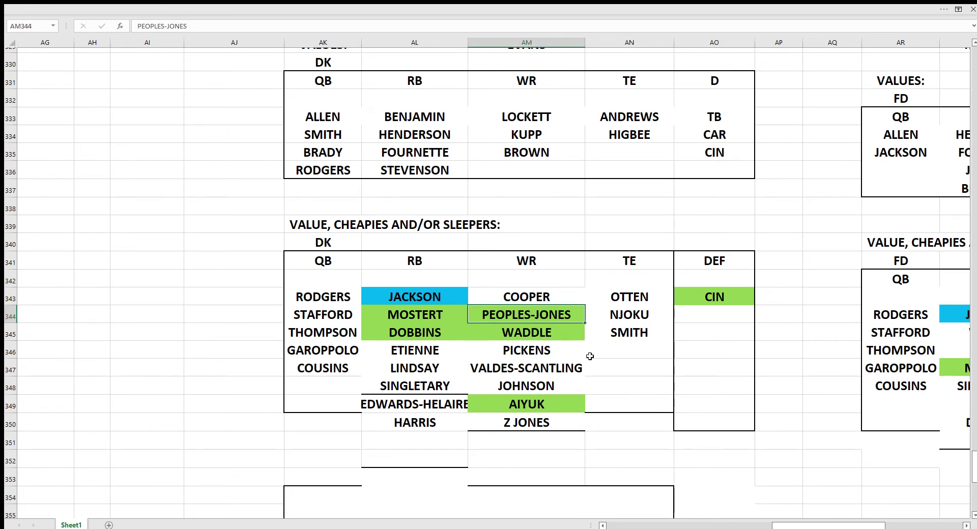
left_click(713, 421)
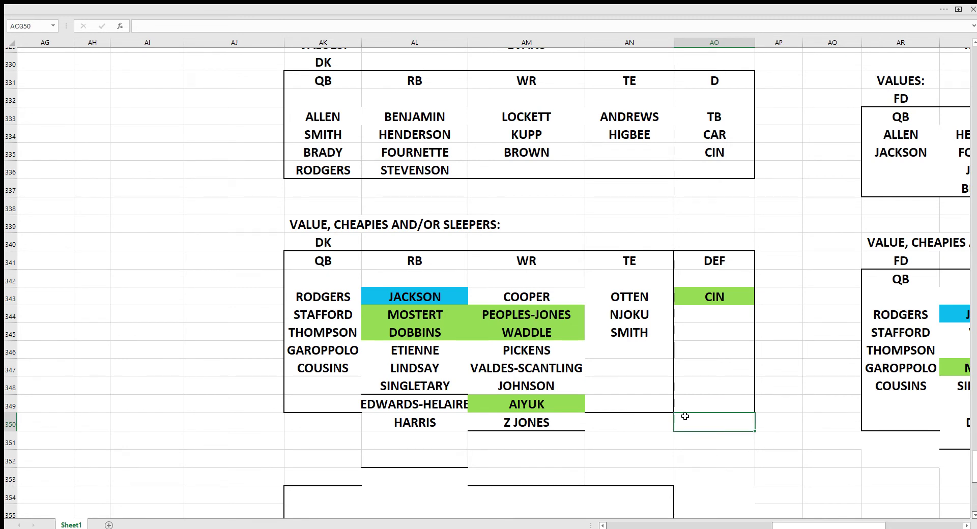
left_click(640, 436)
left_click(561, 319)
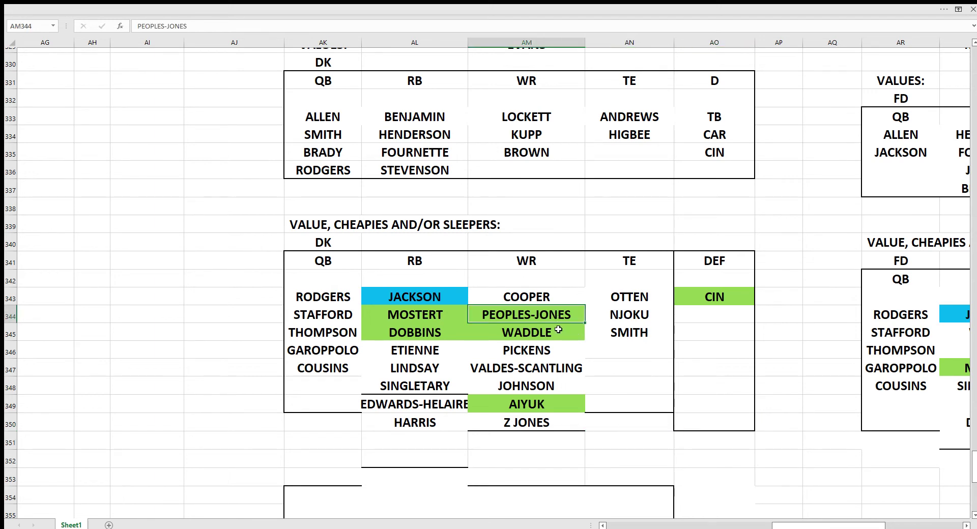
left_click(664, 438)
left_click(545, 322)
left_click(690, 425)
left_click(544, 313)
left_click(564, 296)
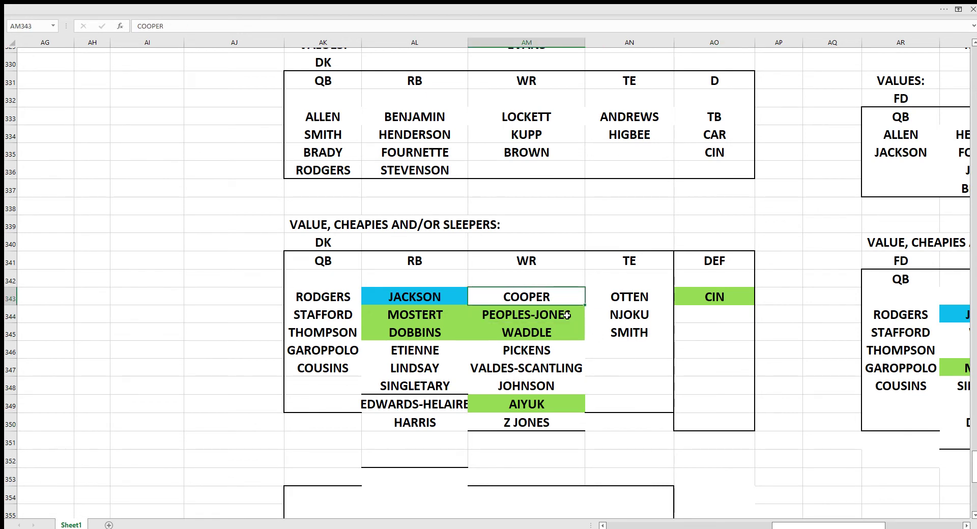
- Go through the WR entries in the DK value, cheapies and/or sleepers table from Peoples-Jones down to Aiyuk
left_click(552, 316)
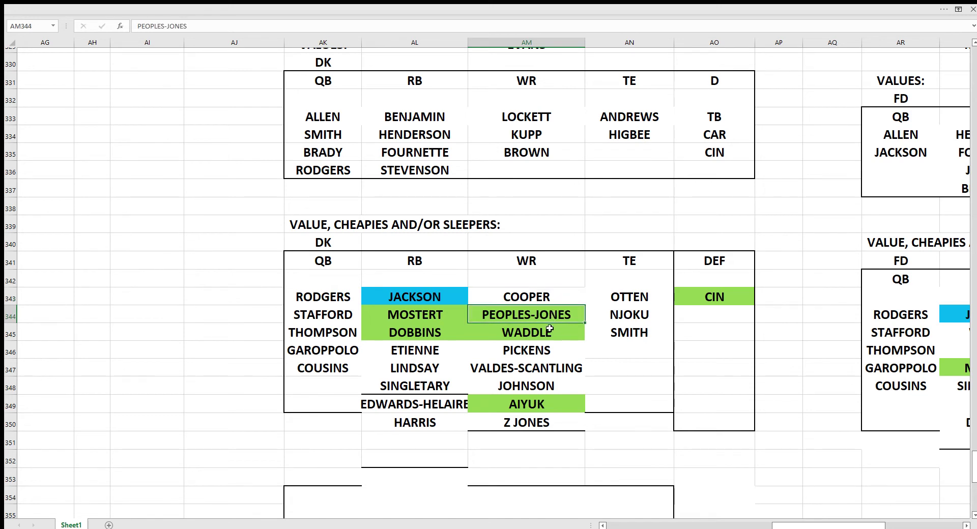
left_click(548, 333)
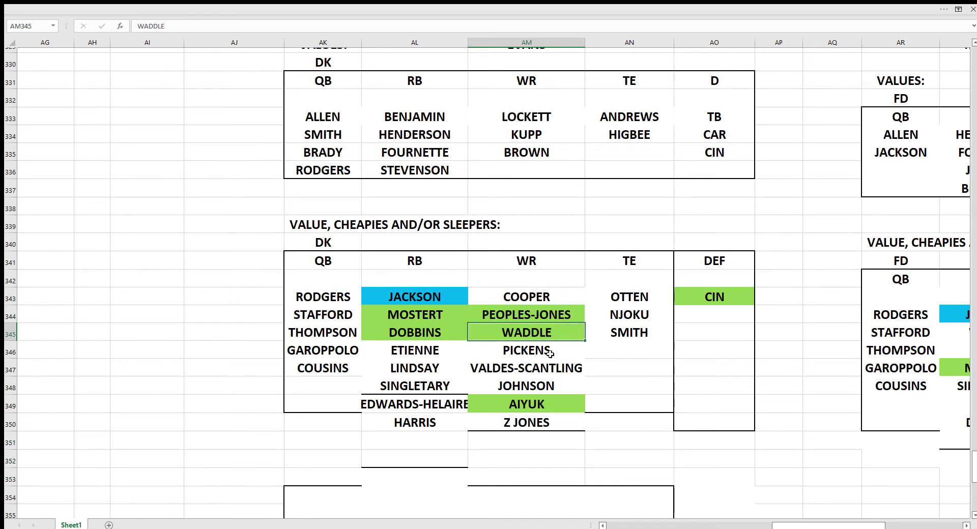
left_click(549, 354)
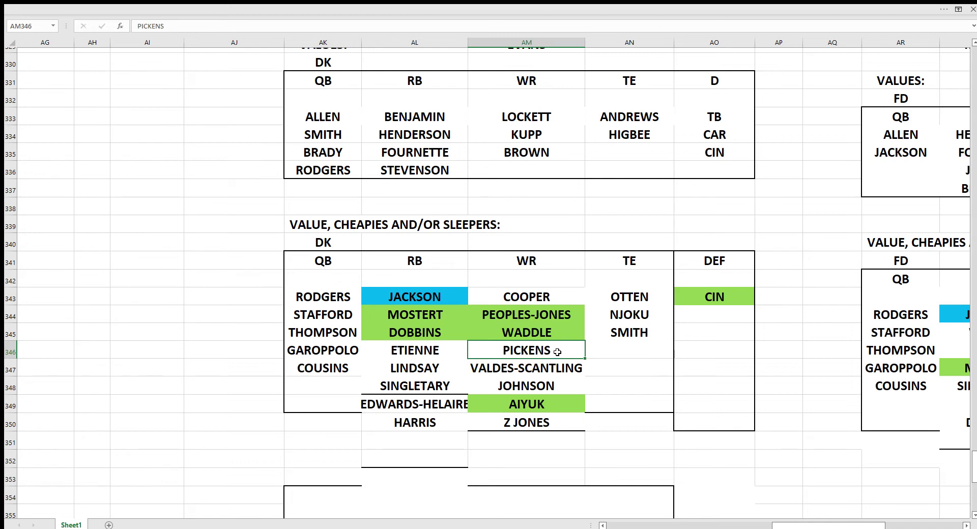
left_click(561, 365)
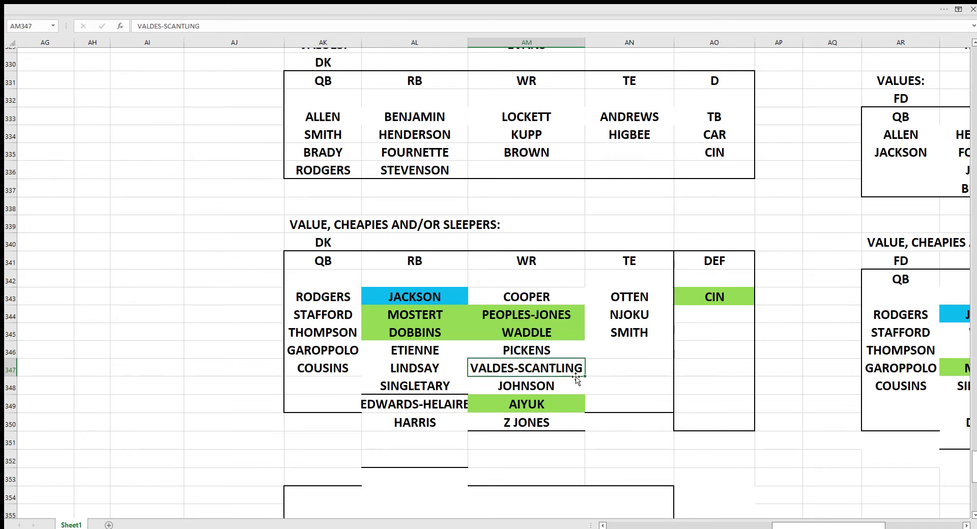
left_click(570, 385)
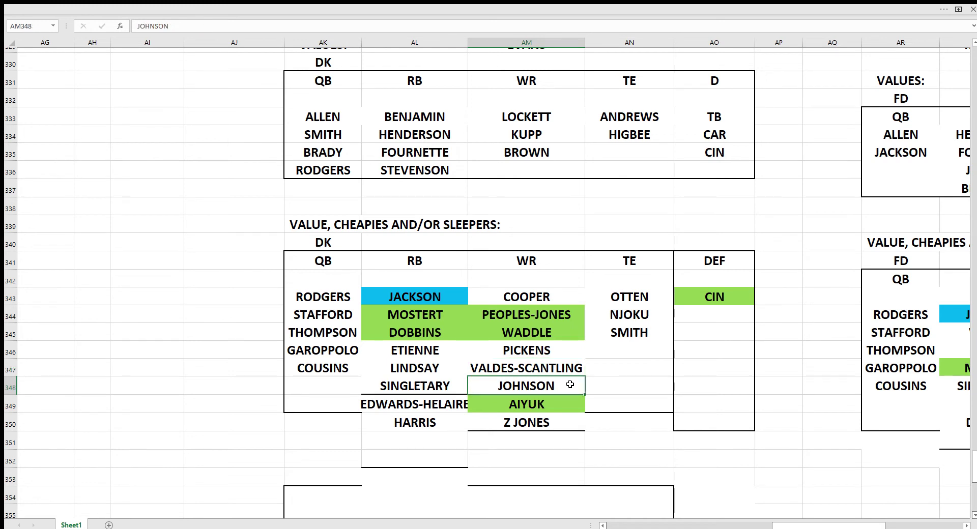
left_click(564, 405)
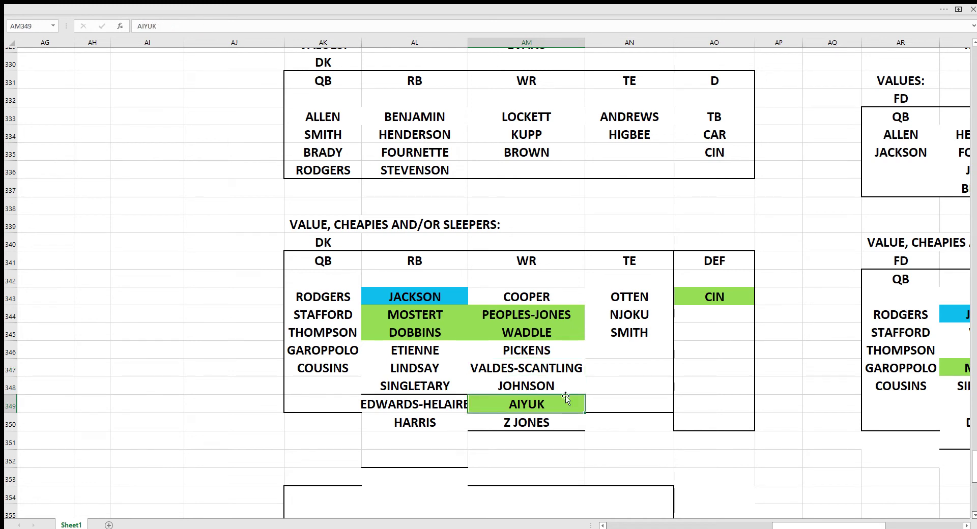
- Revisit the WR entries Waddle, Peoples-Jones and Valdes-Scantling in the DK sleepers table and finish the column with Z Jones
left_click(562, 338)
left_click(569, 316)
left_click(565, 368)
left_click(571, 316)
left_click(568, 332)
left_click(562, 424)
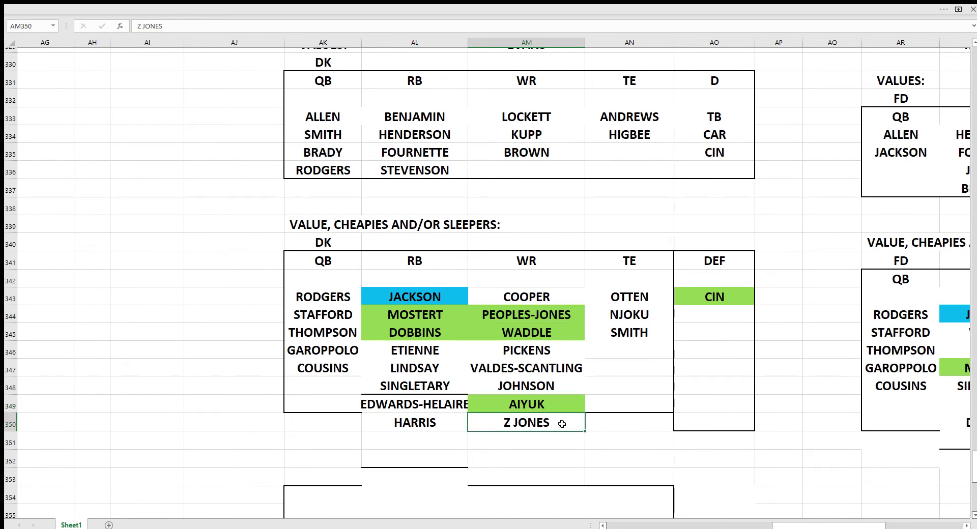
- Go through the TE entries Otten, Njoku and Smith in the DK value, cheapies and/or sleepers table
left_click(639, 300)
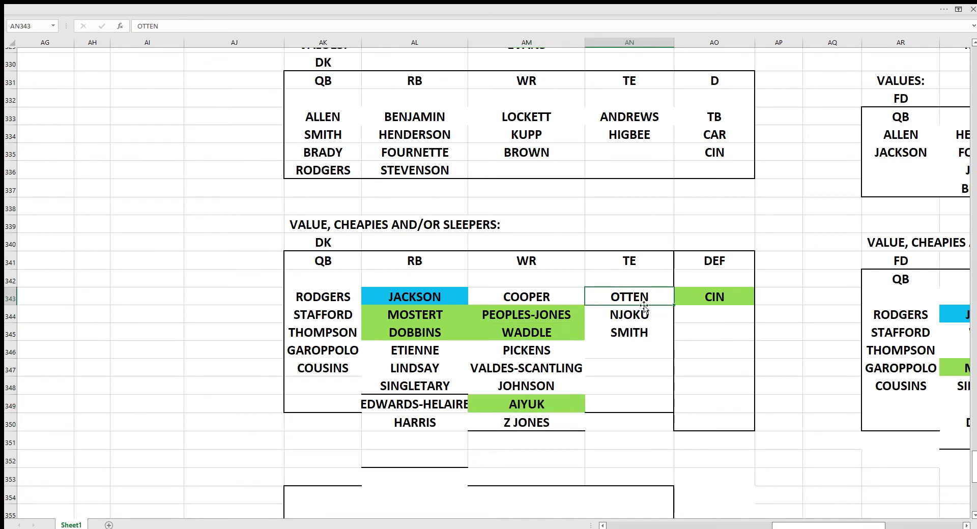
left_click(637, 345)
left_click(645, 300)
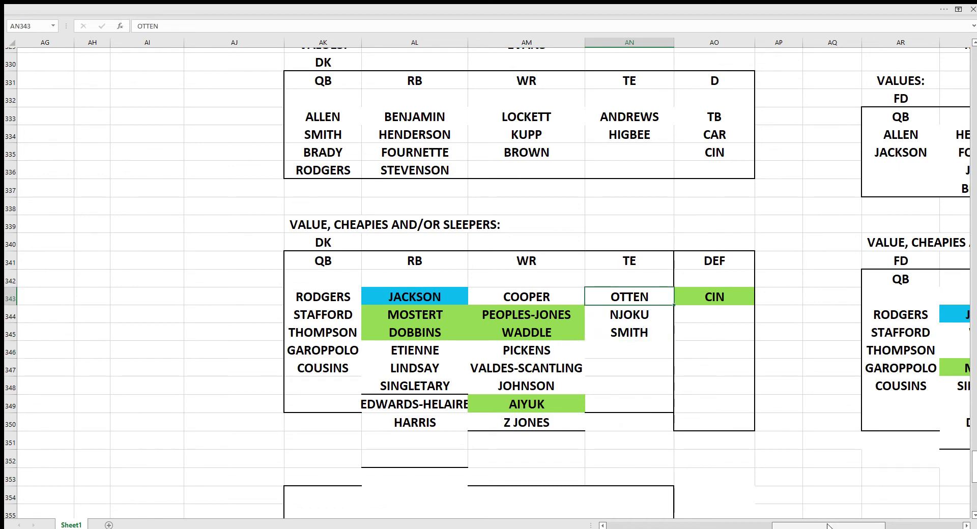
left_click_drag(828, 525, 839, 526)
left_click(548, 371)
left_click(553, 323)
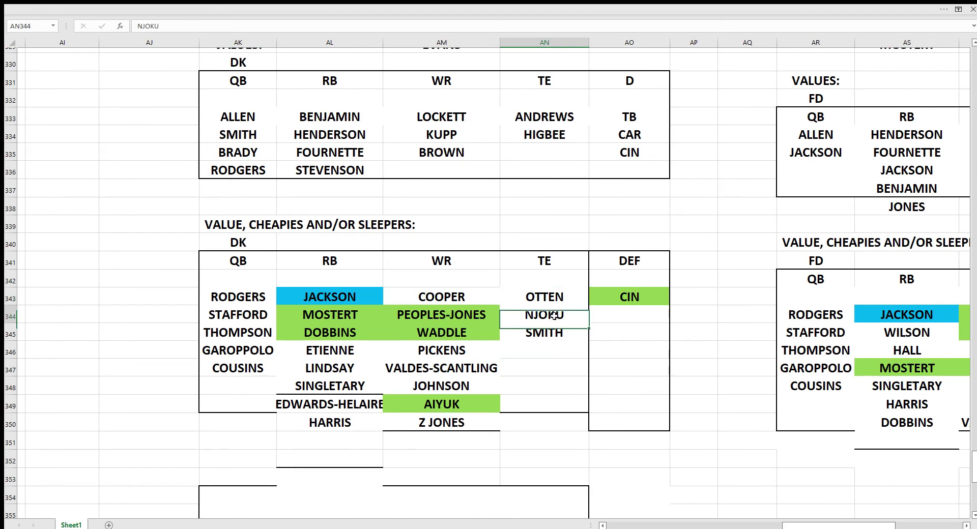
left_click(554, 296)
left_click(550, 317)
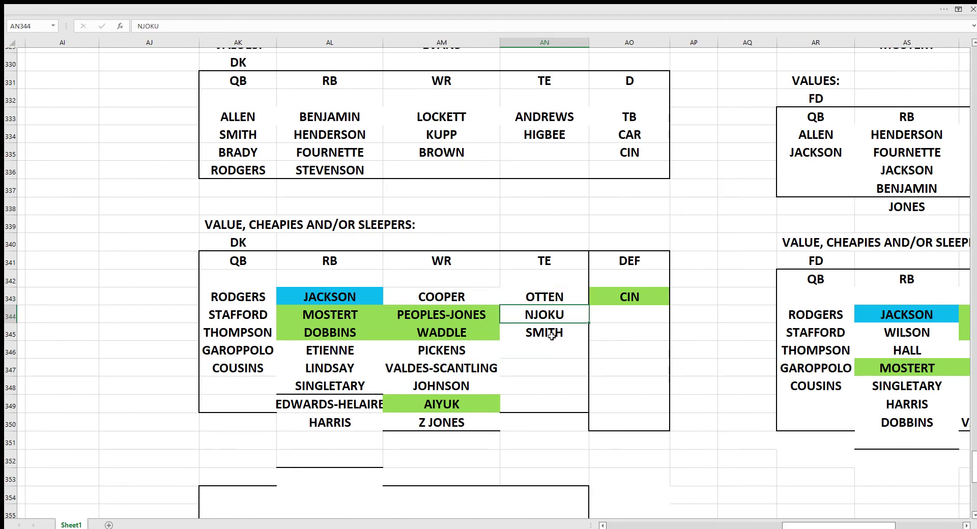
left_click(552, 335)
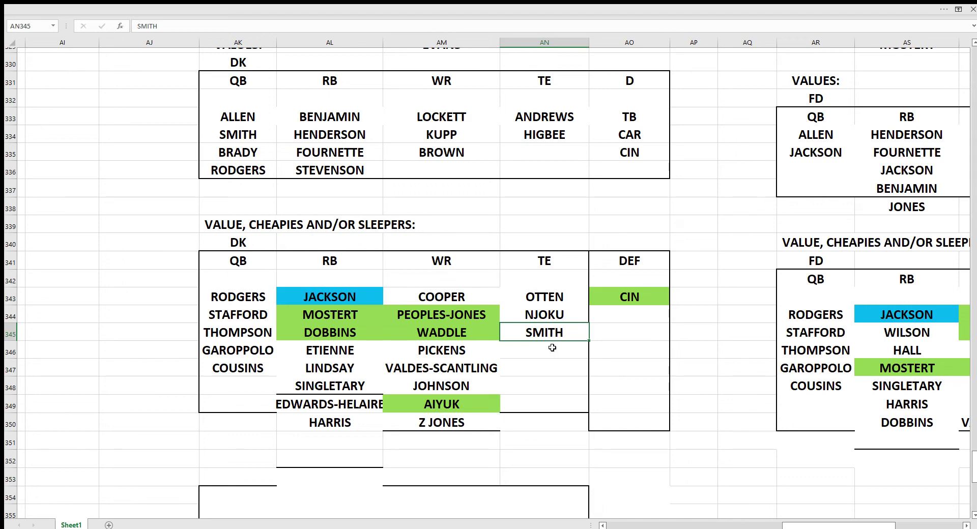
- Revisit the TE entries in the DK sleepers table and finish with CIN in the DEF column
left_click(552, 348)
left_click(556, 301)
left_click(557, 316)
left_click(556, 333)
left_click(557, 296)
left_click(556, 315)
left_click(554, 334)
left_click(631, 299)
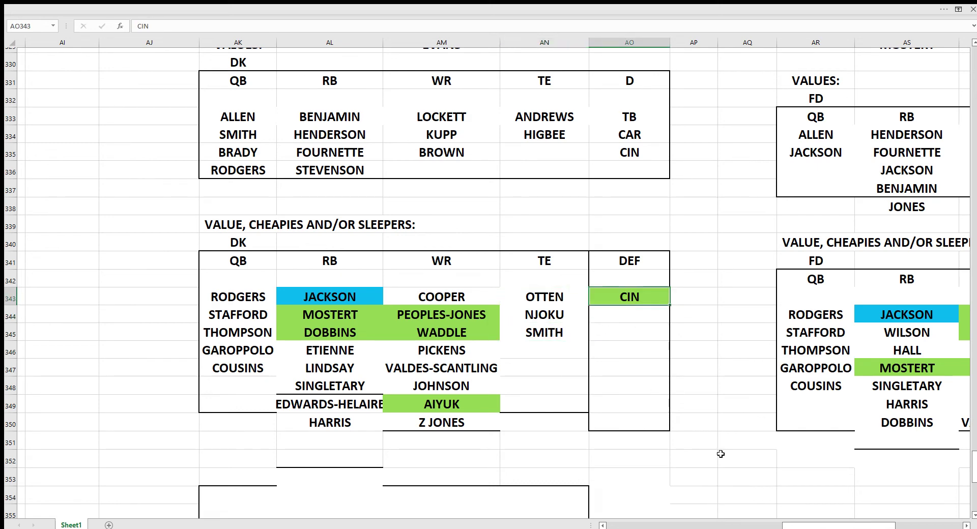
- Go through the QB entries in the FD value, cheapies and/or sleepers table, from Rodgers down to Cousins
left_click_drag(828, 524, 852, 523)
left_click(401, 319)
key("Down")
key("Down")
key("Down")
key("Down")
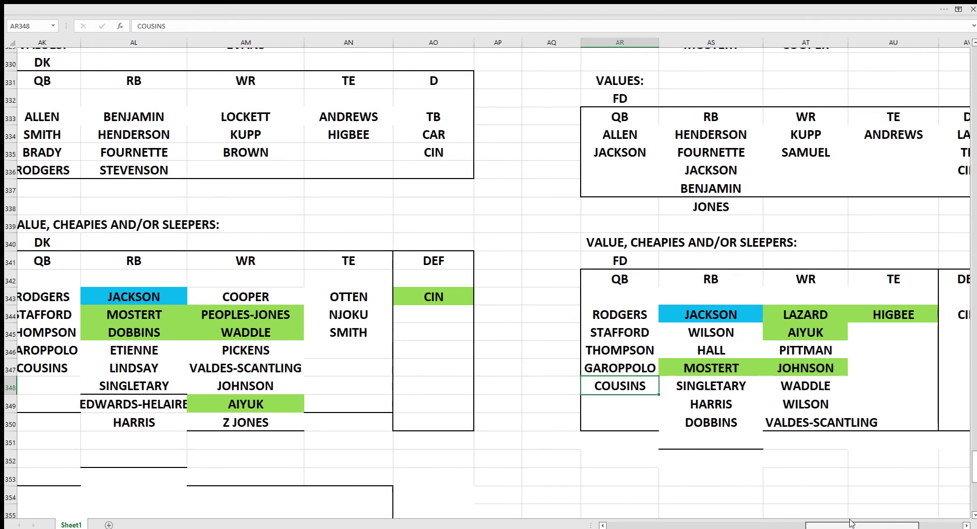
- Go through the RB entries in the FD value, cheapies and/or sleepers table from Wilson down to Dobbins, and return to Mostert
left_click(685, 331)
left_click(704, 349)
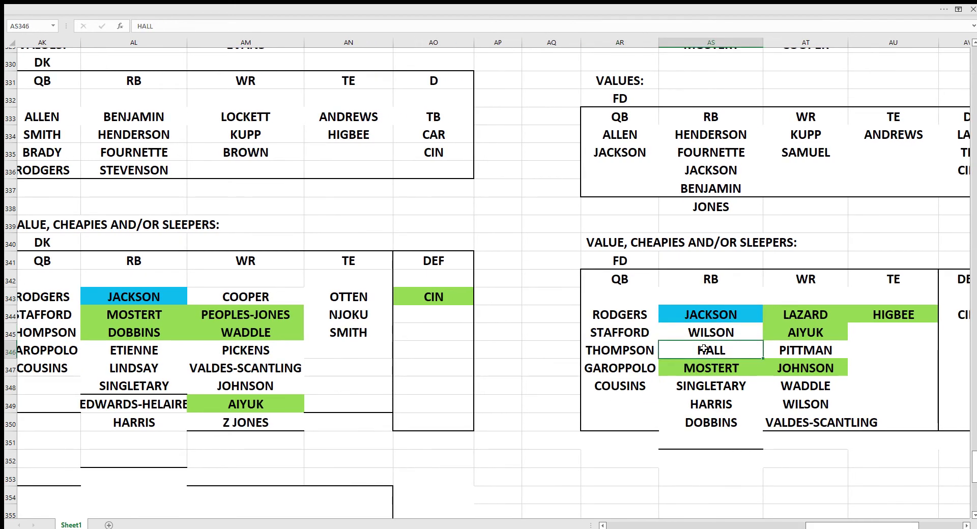
left_click(706, 369)
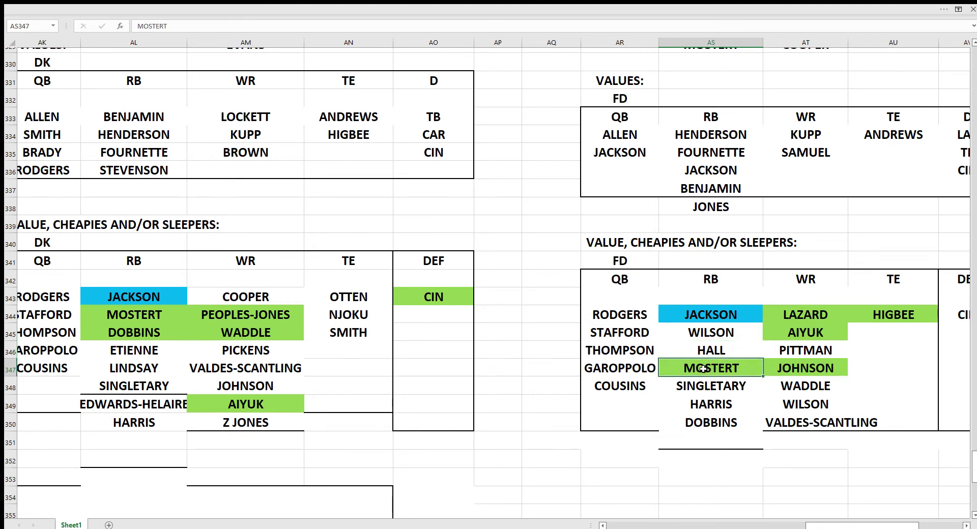
left_click(712, 388)
left_click(715, 405)
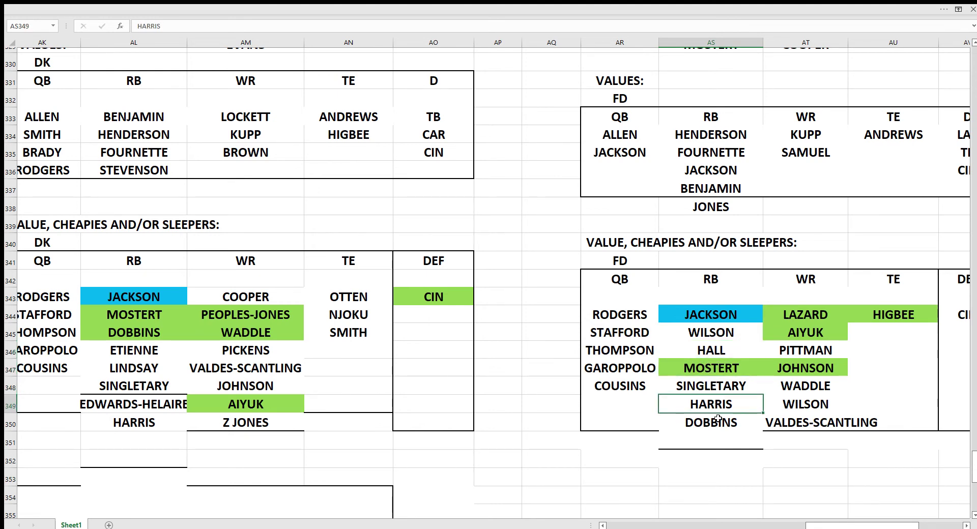
left_click(717, 420)
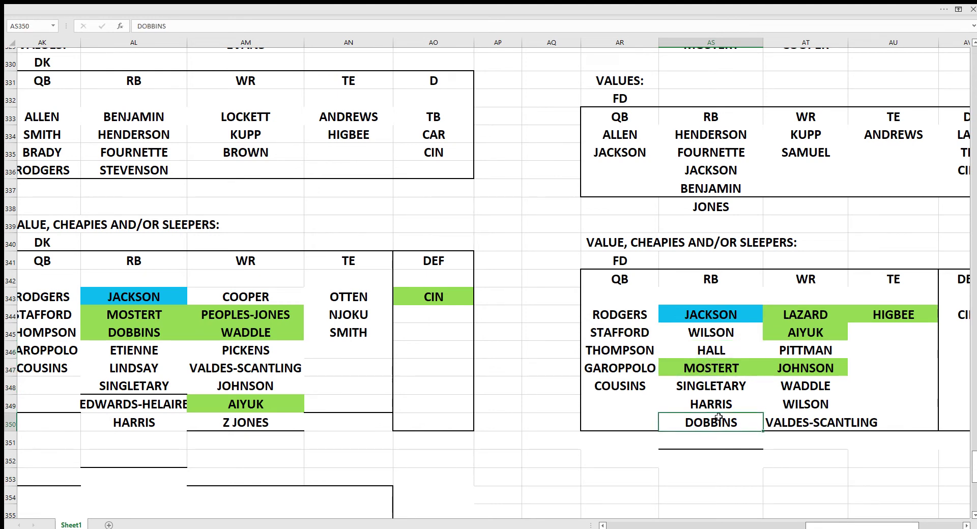
left_click(677, 362)
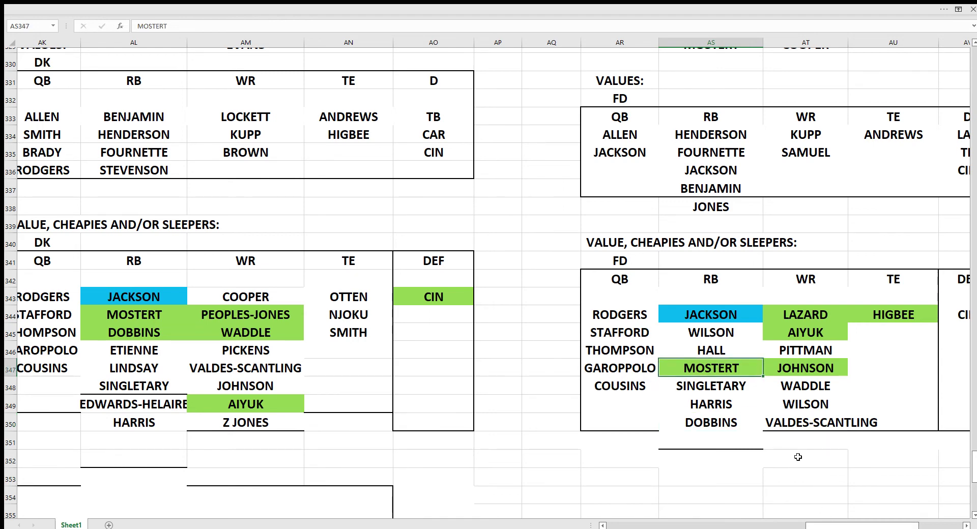
- Go through the WR entries in the FD value, cheapies and/or sleepers table, from Lazard down to Valdes-Scantling and back to Wilson
left_click_drag(830, 521, 833, 520)
left_click(758, 312)
left_click(765, 332)
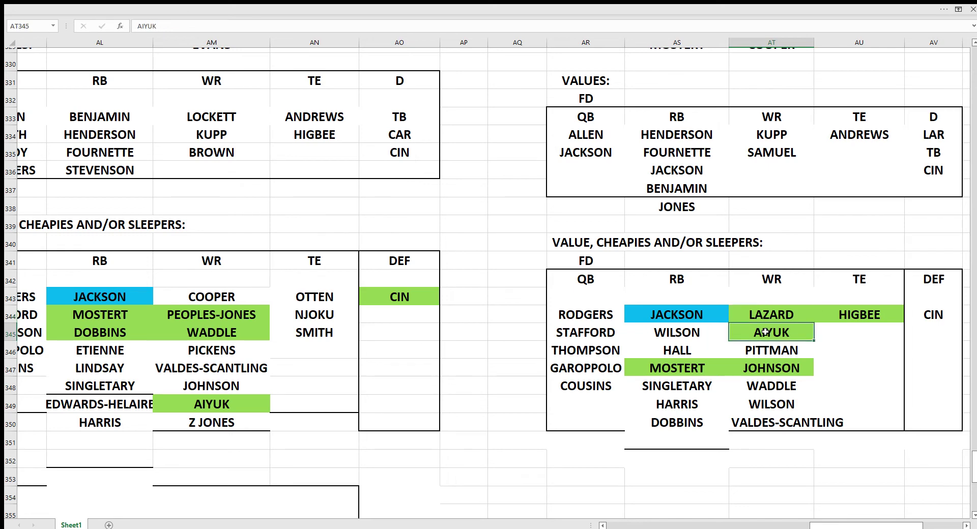
left_click(773, 367)
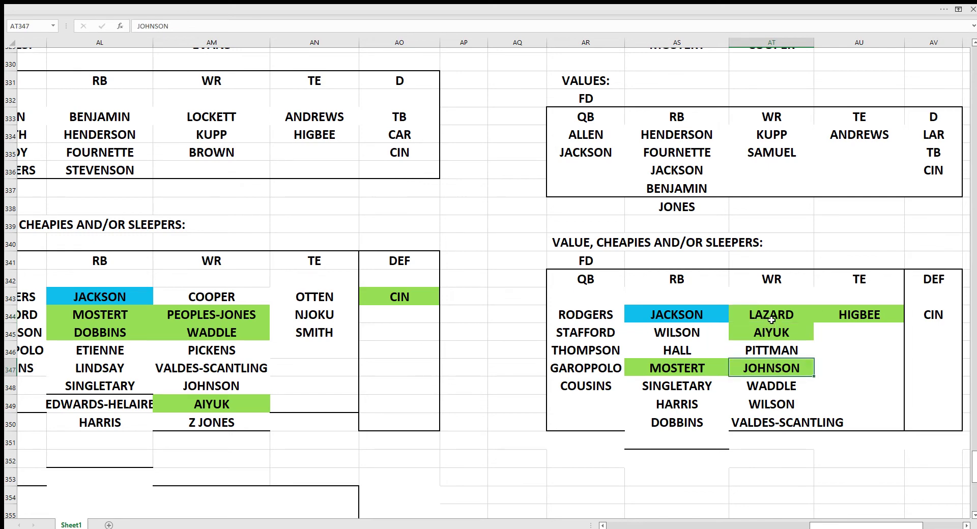
left_click(759, 351)
left_click(765, 386)
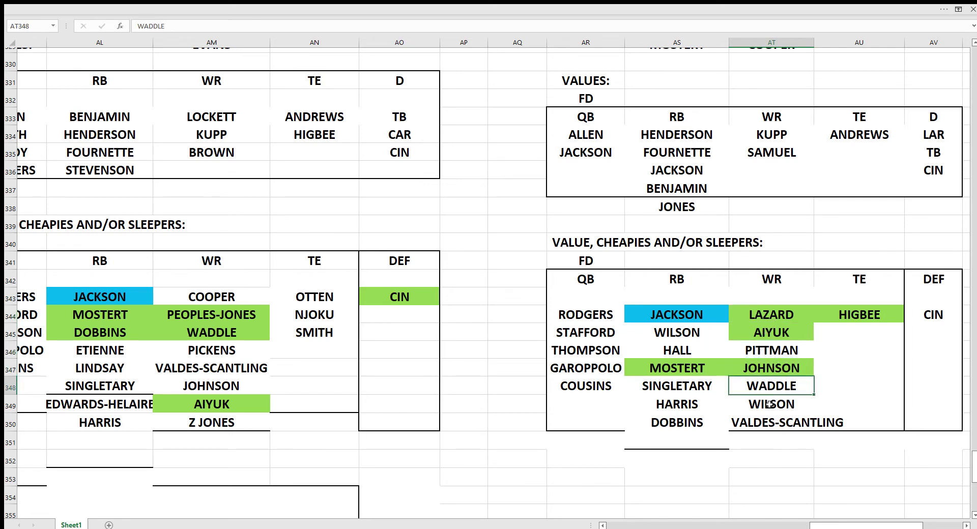
left_click(772, 400)
left_click(772, 425)
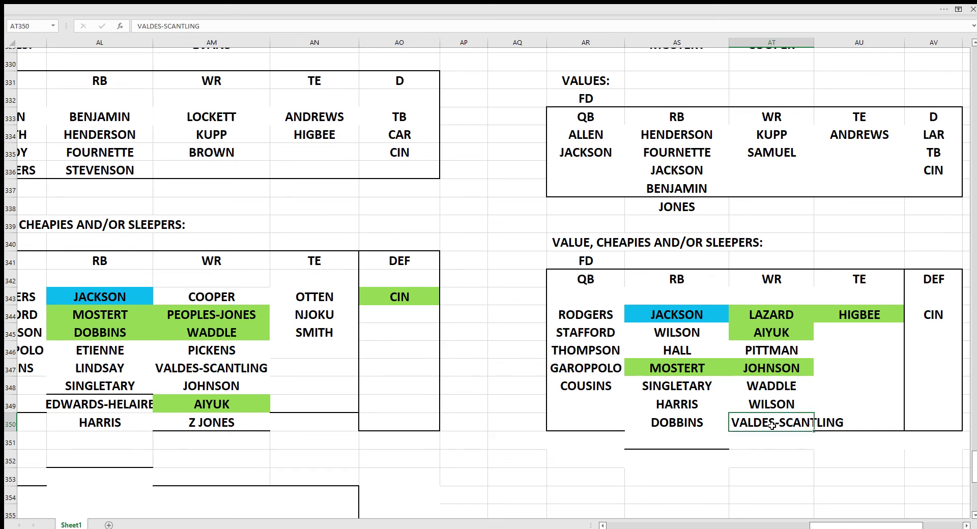
left_click(769, 404)
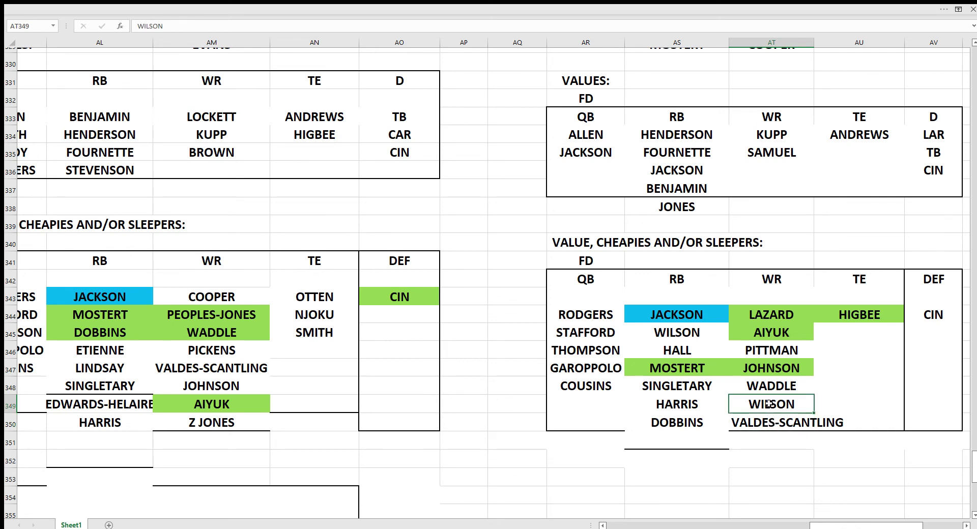
- Examine the TE entry Higbee and the DEF entry CIN in the FD value, cheapies and/or sleepers table
left_click(854, 320)
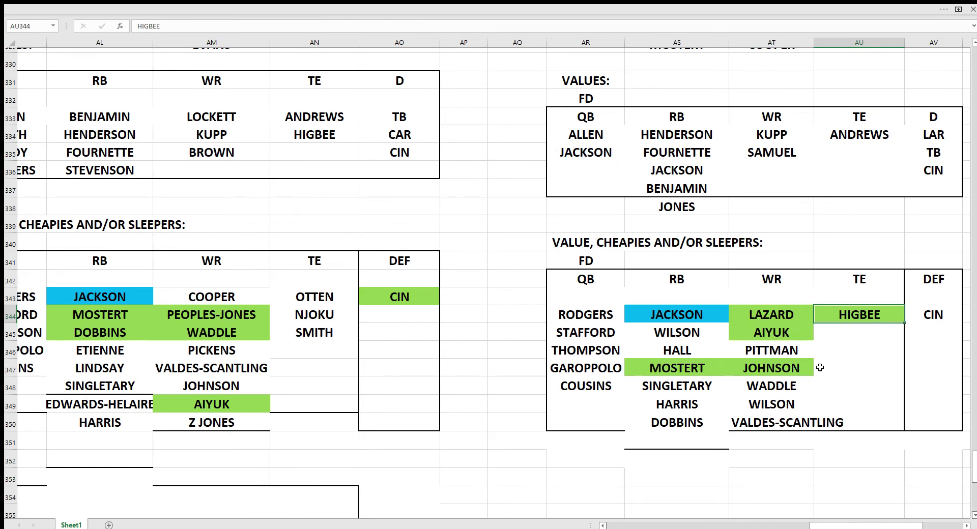
left_click(926, 313)
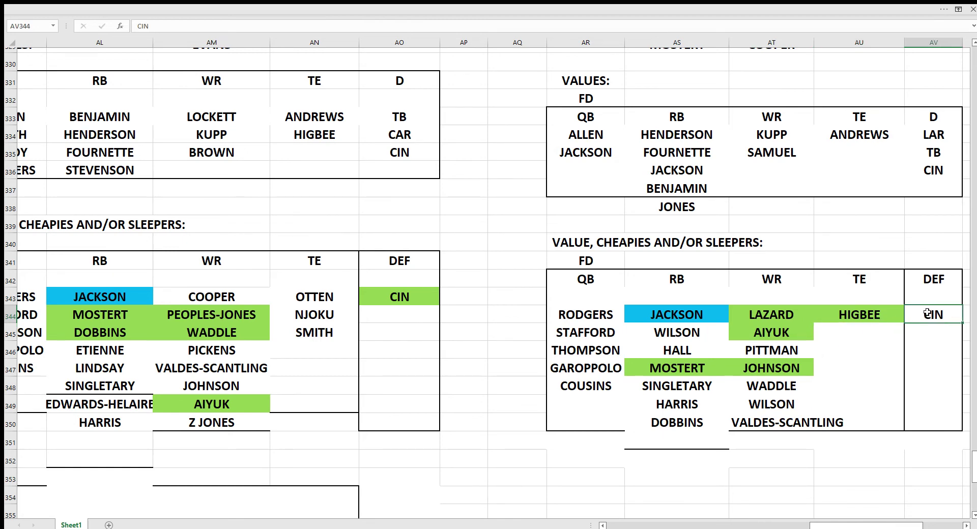
left_click(849, 314)
- Revisit the green-highlighted FD sleepers Lazard, Aiyuk, Johnson, Higbee and Mostert
left_click(780, 319)
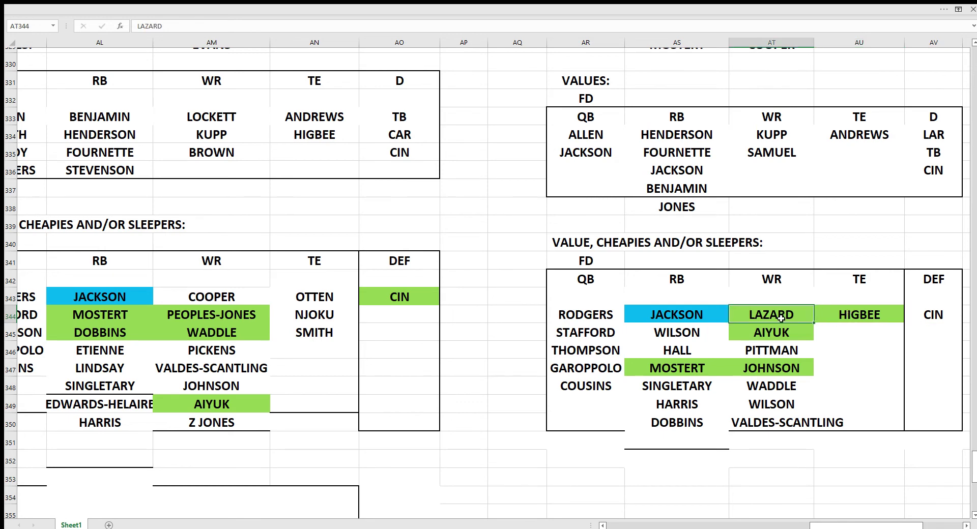
left_click(768, 349)
left_click(706, 372)
left_click(759, 371)
left_click(770, 329)
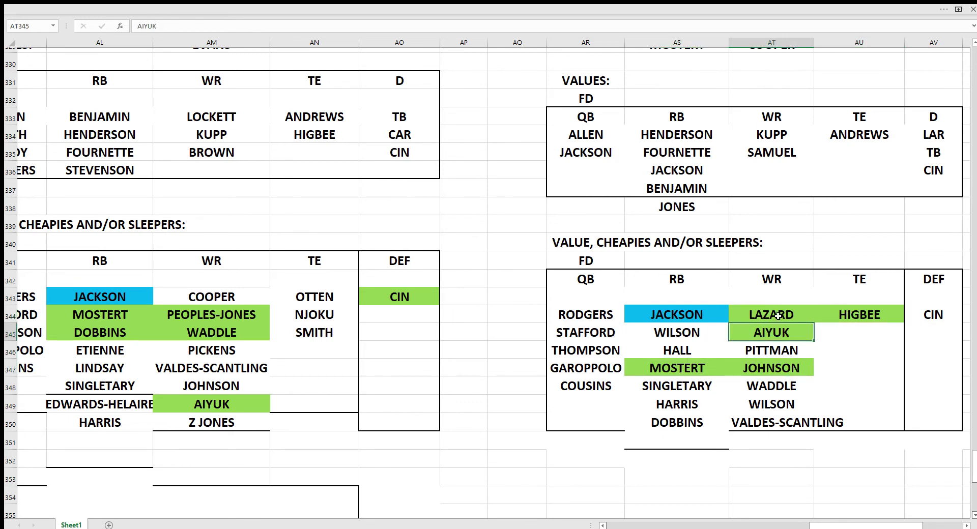
left_click(772, 315)
left_click(828, 314)
left_click(754, 365)
left_click(670, 369)
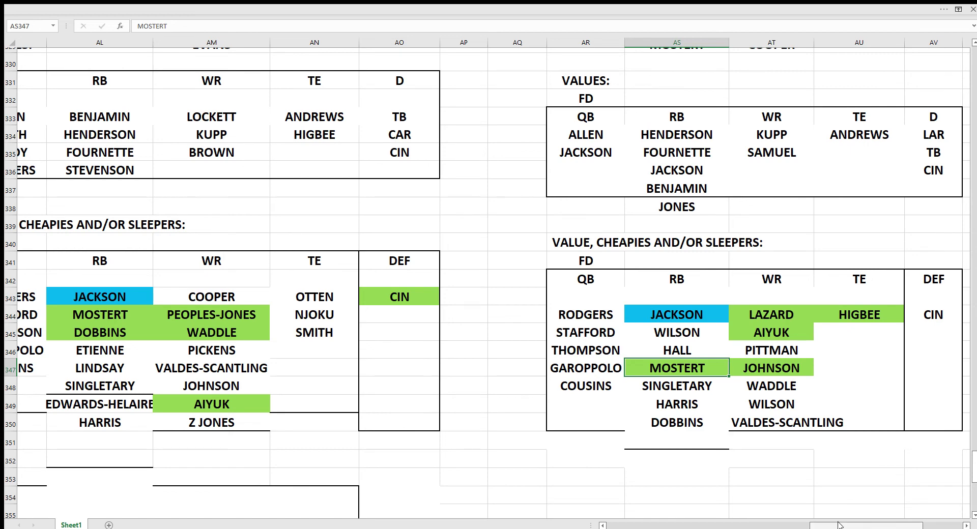
- Return to the DK leverage table and examine the RB entries Wilson and Dobbins
left_click_drag(839, 525, 812, 524)
scroll(622, 403, "up", 11)
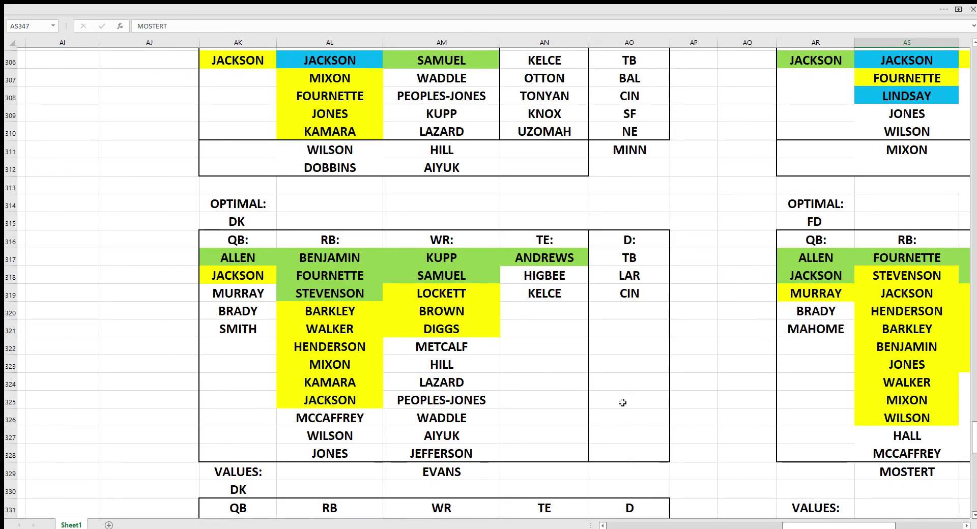
scroll(622, 402, "up", 1)
scroll(622, 402, "down", 1)
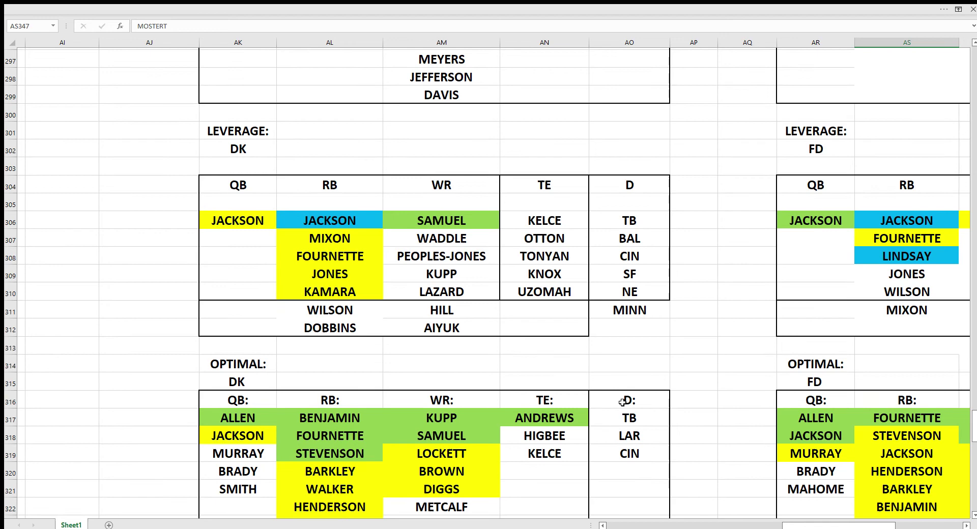
left_click(591, 295)
mouse_move(842, 525)
left_mouse_down()
mouse_move(872, 525)
mouse_move(854, 528)
left_mouse_up()
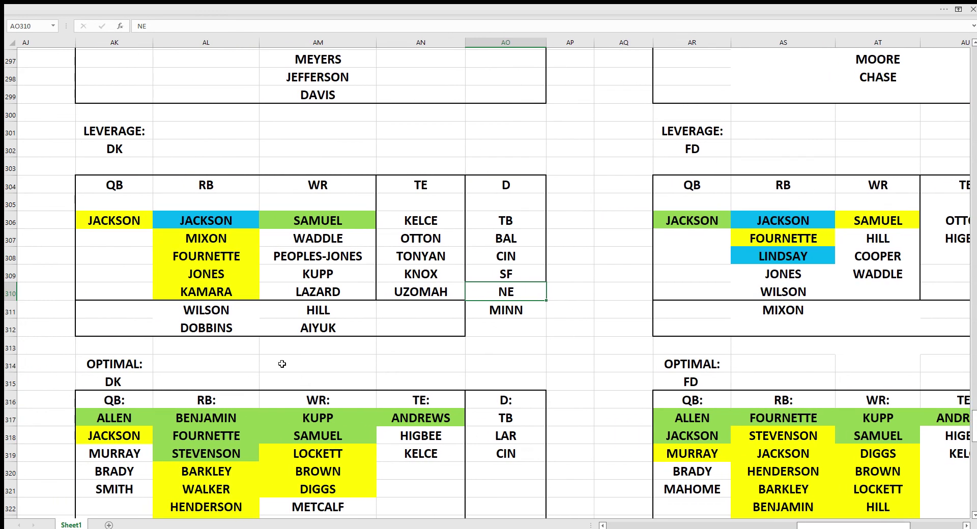
left_click(222, 311)
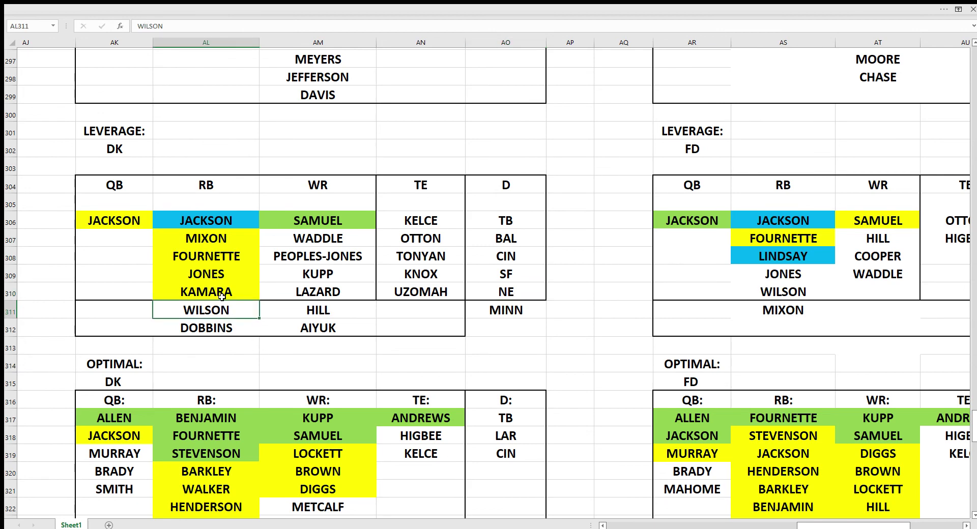
left_click(224, 328)
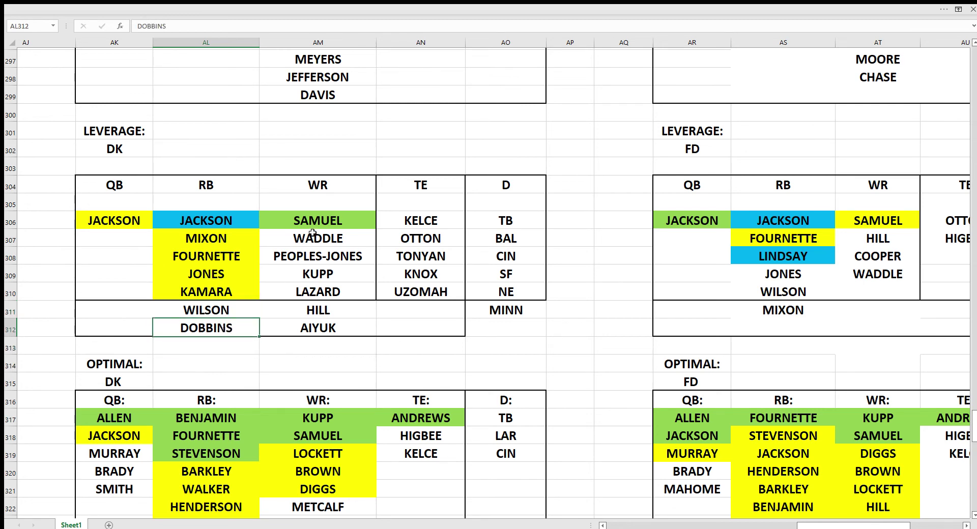
- Compare Samuel in the DK leverage table with FD QB Jackson, and recheck the DK WR, TE and D entries
left_click(325, 222)
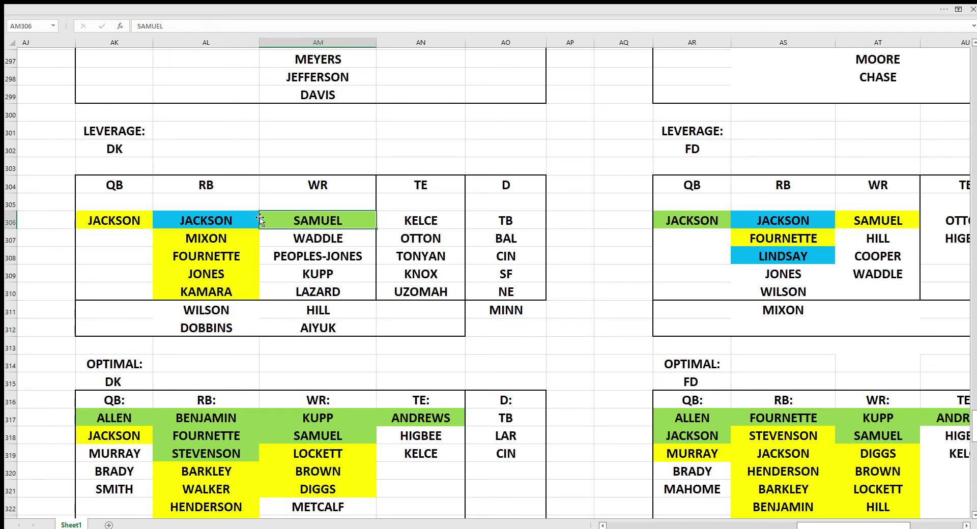
left_click(696, 213)
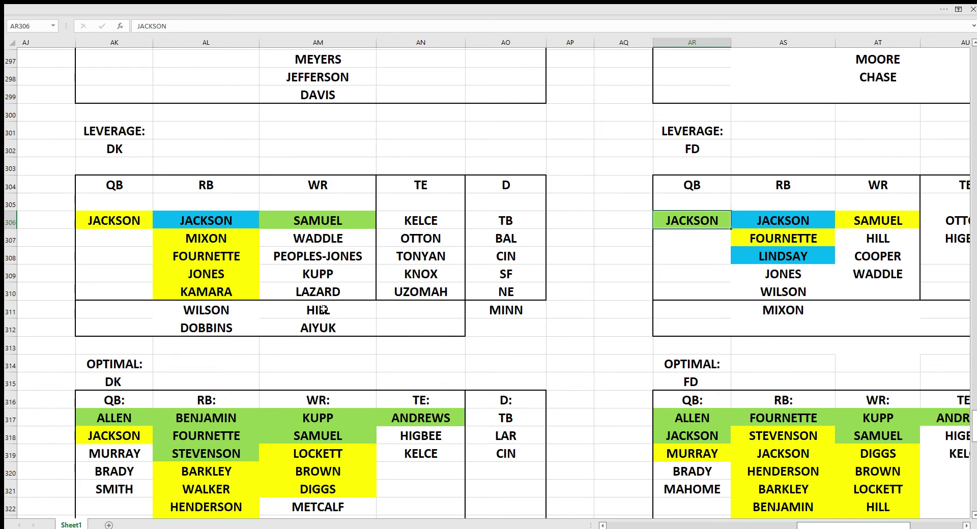
left_click(326, 325)
left_click_drag(399, 256, 328, 274)
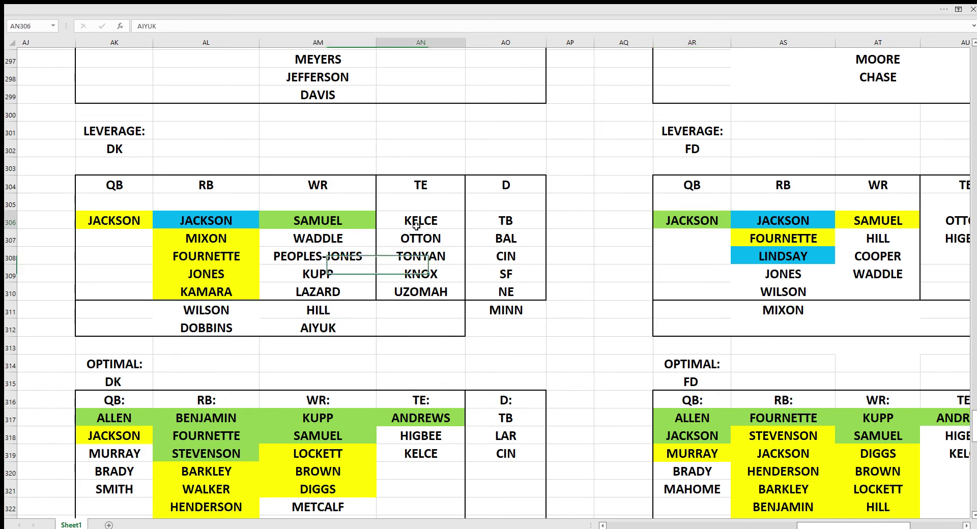
left_click(426, 224)
left_click_drag(430, 275, 513, 295)
left_click(518, 218)
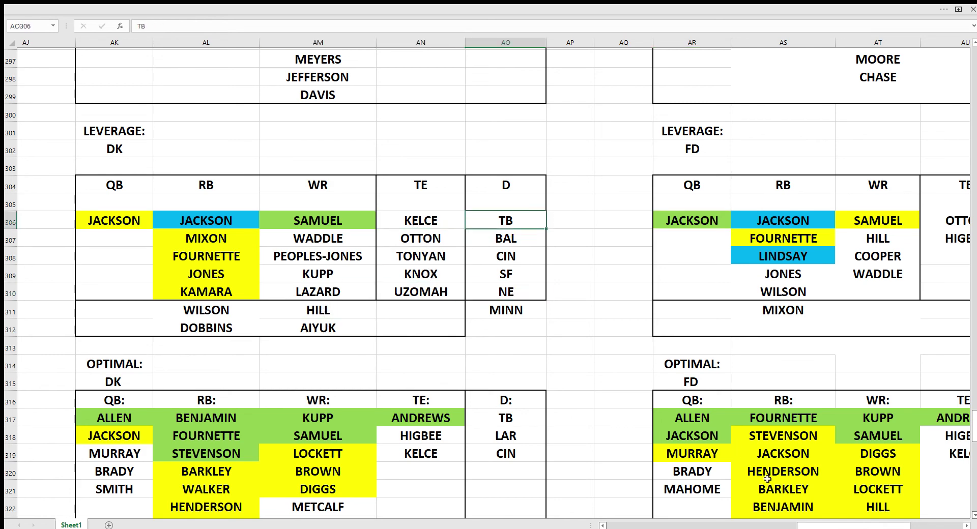
- Return to the DK high ownership table and examine the highlighted RBs Stevenson and Benjamin and WRs Lockett, Moore and Brown
scroll(651, 421, "up", 1)
scroll(652, 422, "up", 4)
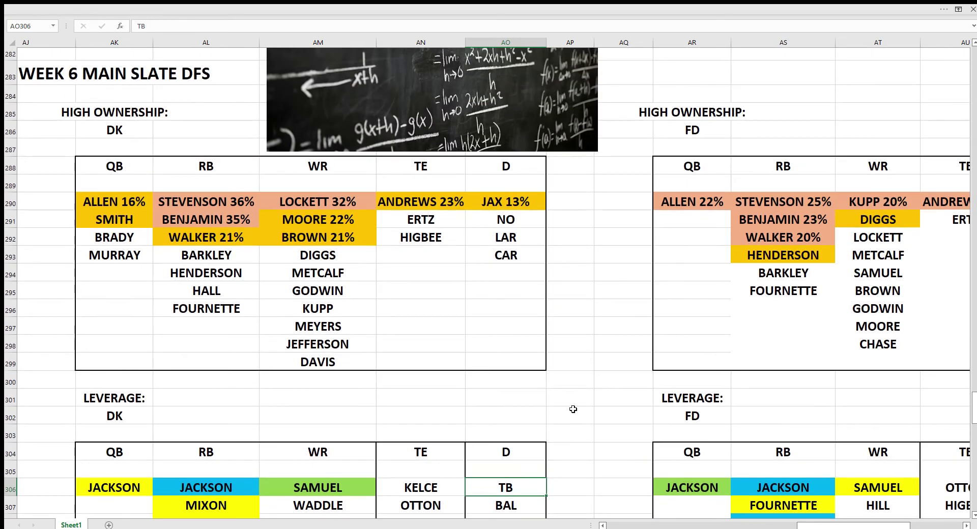
left_click(538, 403)
left_click_drag(212, 203, 236, 217)
left_click(220, 219)
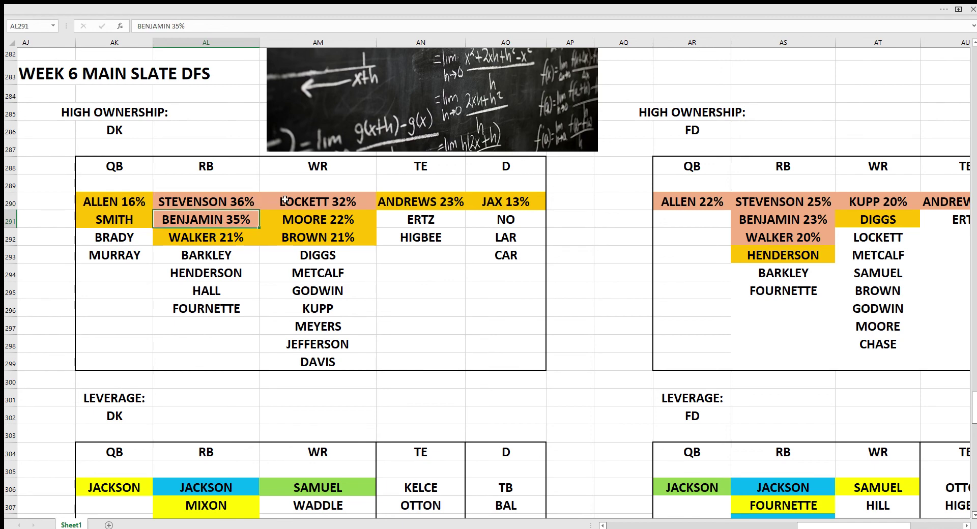
left_click_drag(286, 200, 289, 217)
left_click(286, 237)
- Recheck the QBs Smith and Allen and the RBs Stevenson through Walker in the DK high ownership table
left_click(214, 237)
left_click(130, 216)
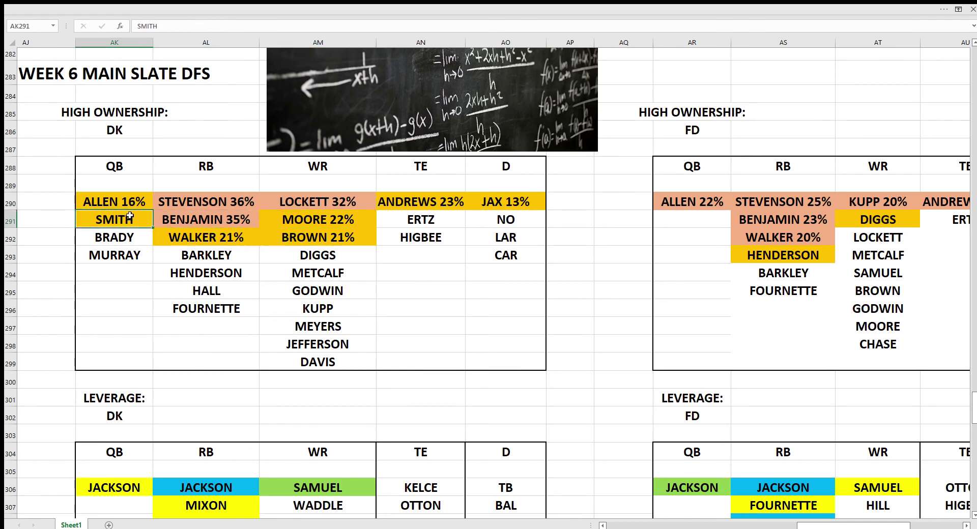
left_click(137, 202)
left_click(209, 201)
left_click_drag(209, 201, 211, 239)
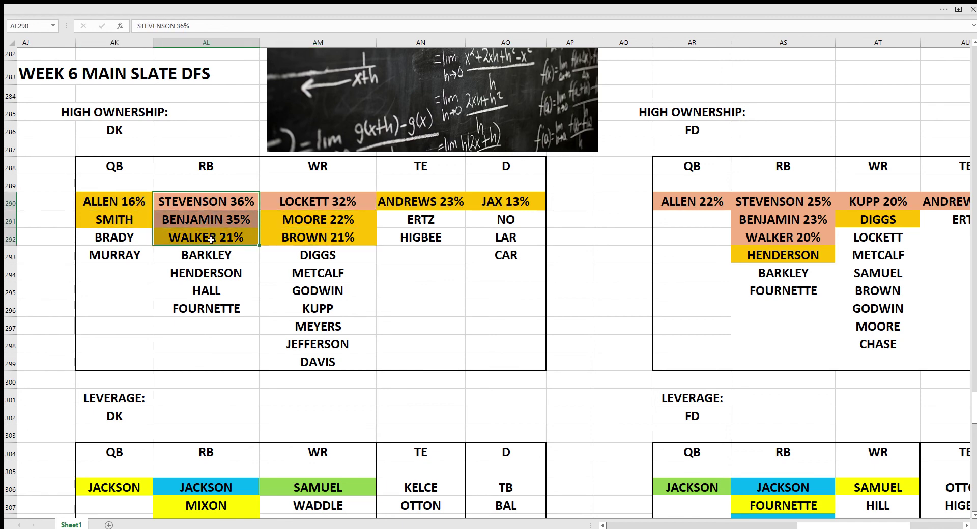
- Examine RBs Stevenson through Barkley in the DK high ownership table, plus the highlighted WRs Lockett, Moore and Brown
left_click(649, 267)
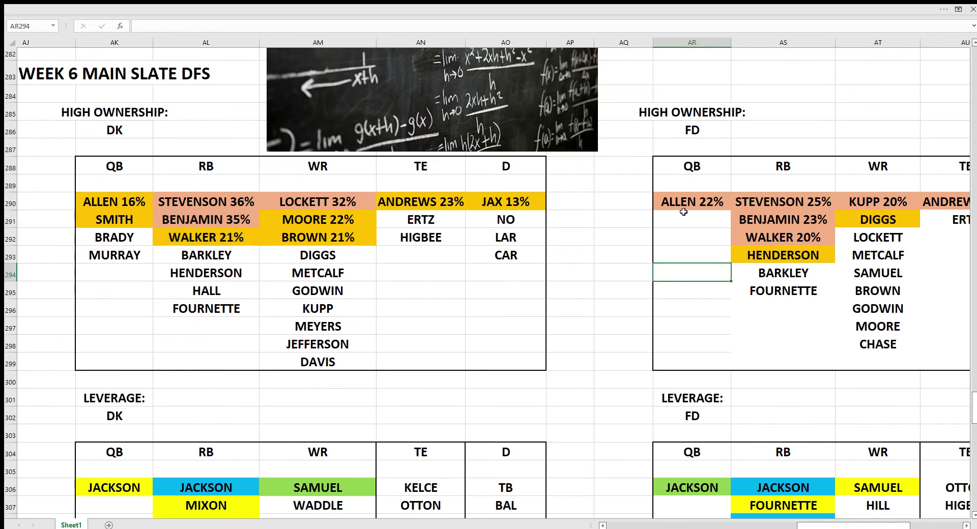
left_click(232, 206)
left_click_drag(233, 206, 229, 236)
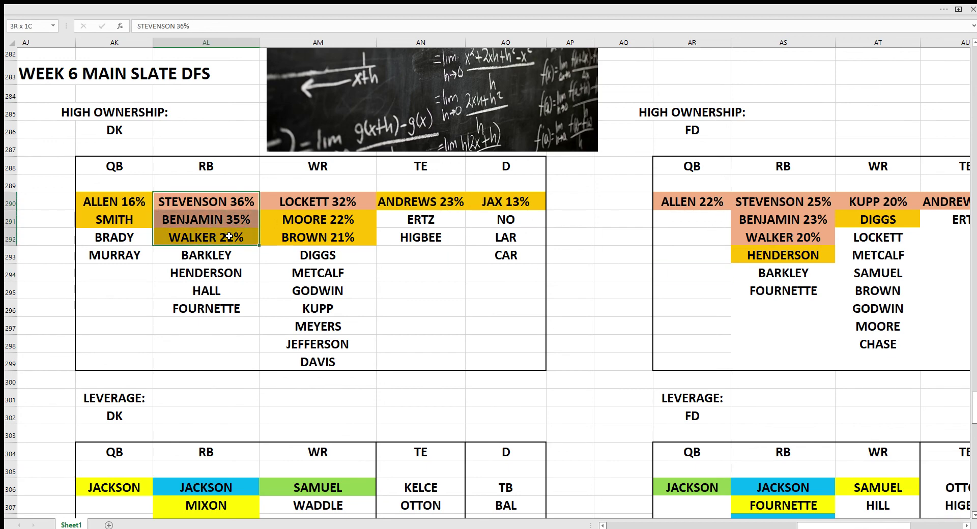
left_click(195, 259)
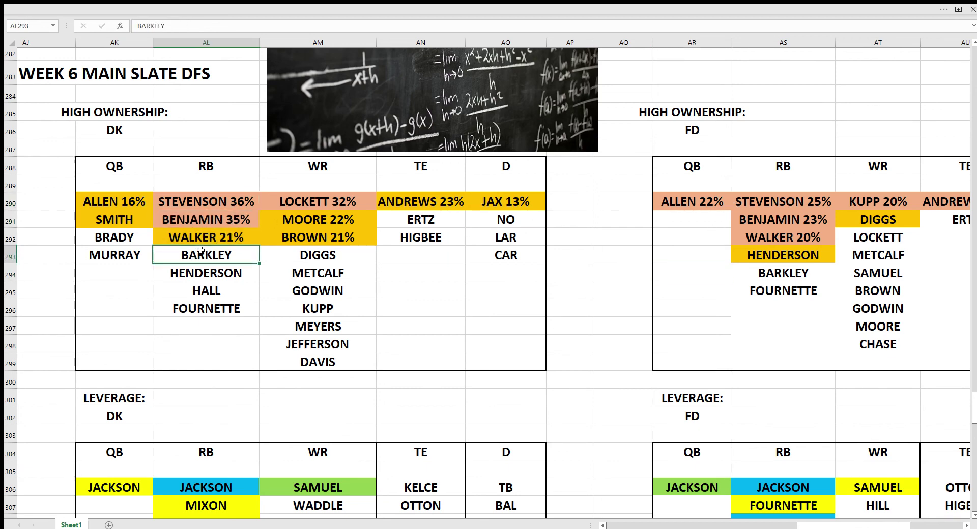
left_click(206, 233)
left_click(299, 198)
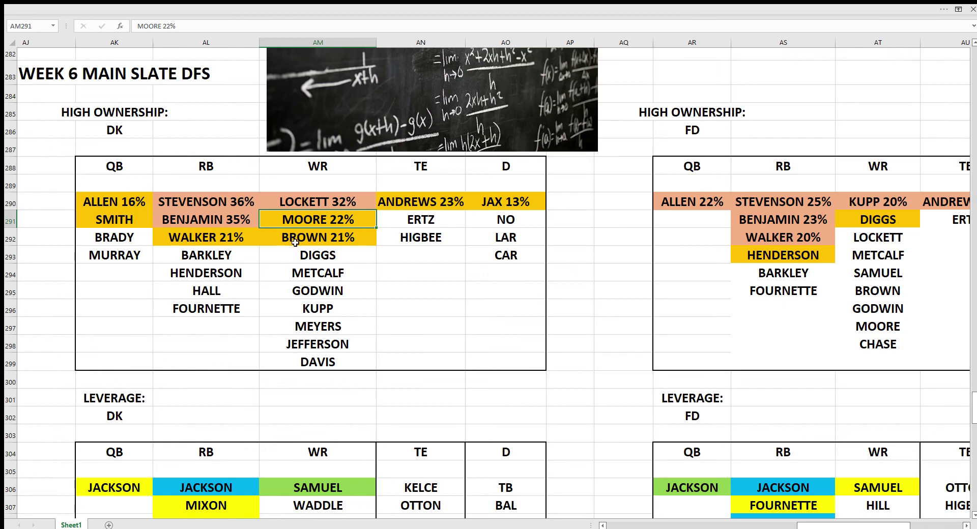
left_click(294, 243)
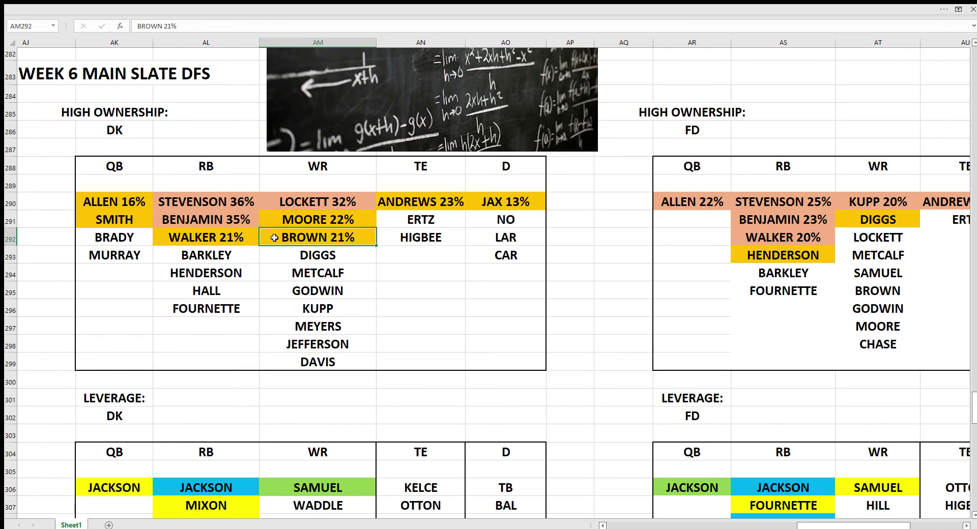
- Compare QB Allen with RBs Walker, Benjamin and Stevenson in the DK high ownership table
left_click(121, 205)
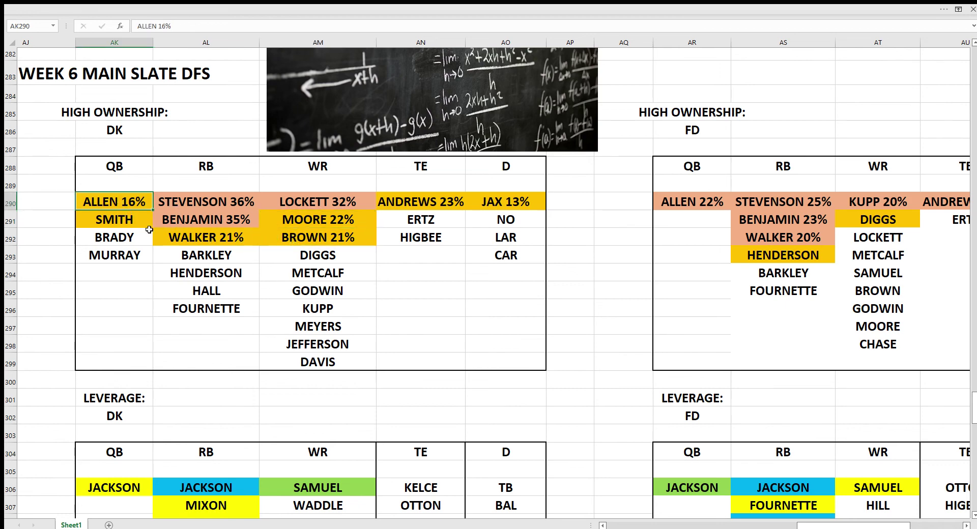
left_click(188, 240)
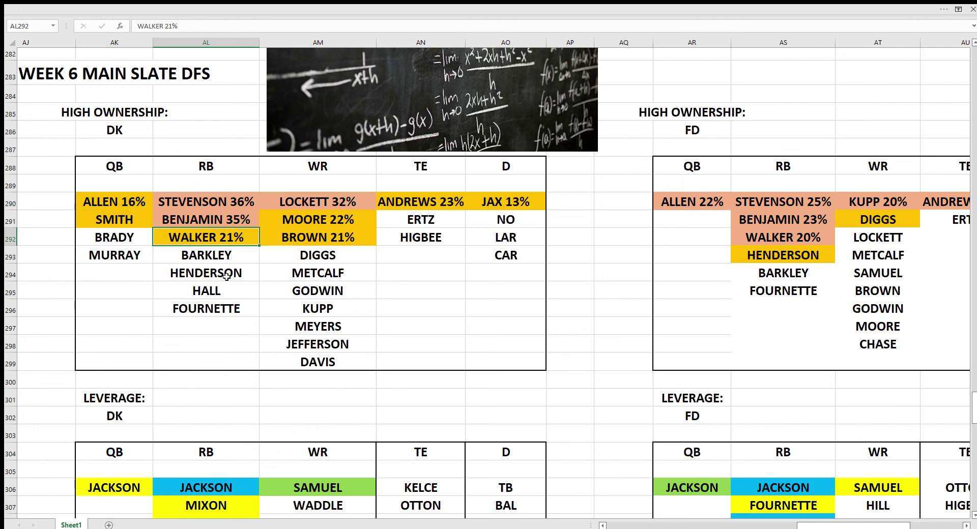
left_click(219, 219)
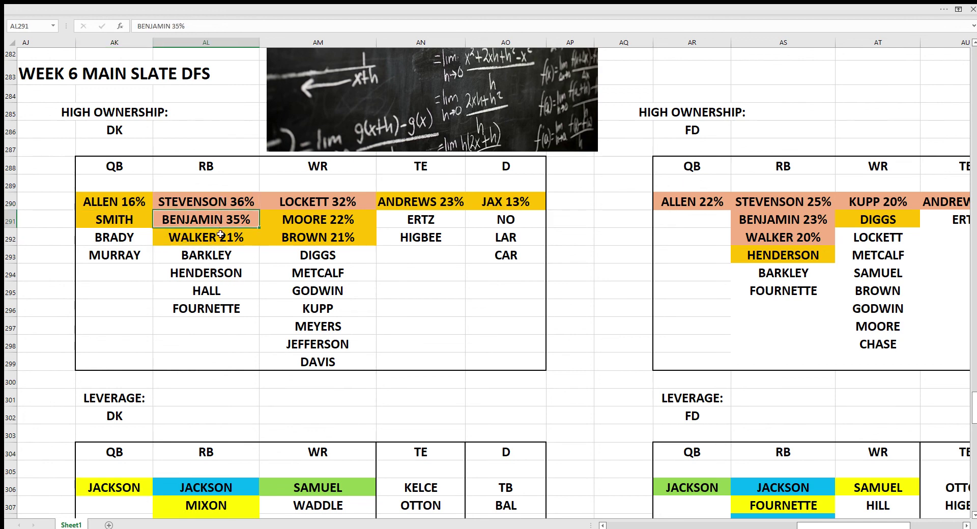
key("Down")
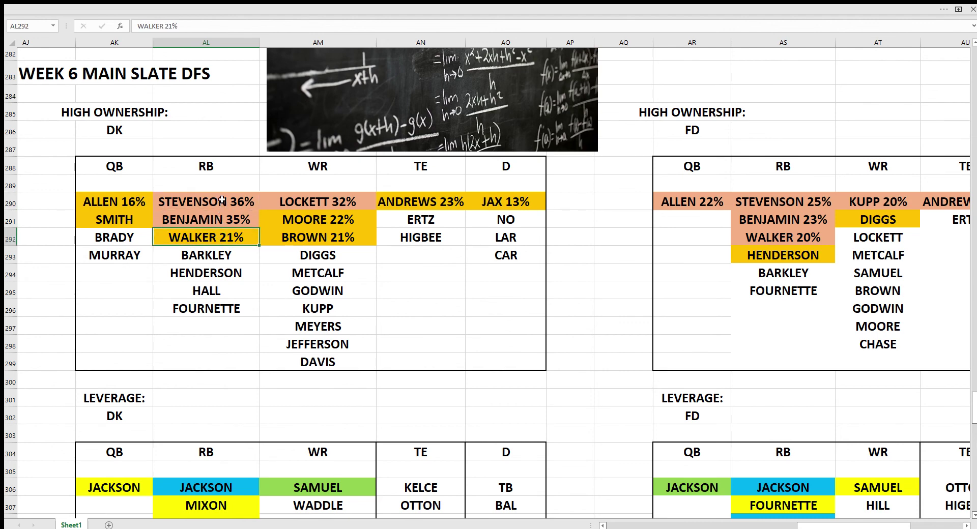
left_click(220, 200)
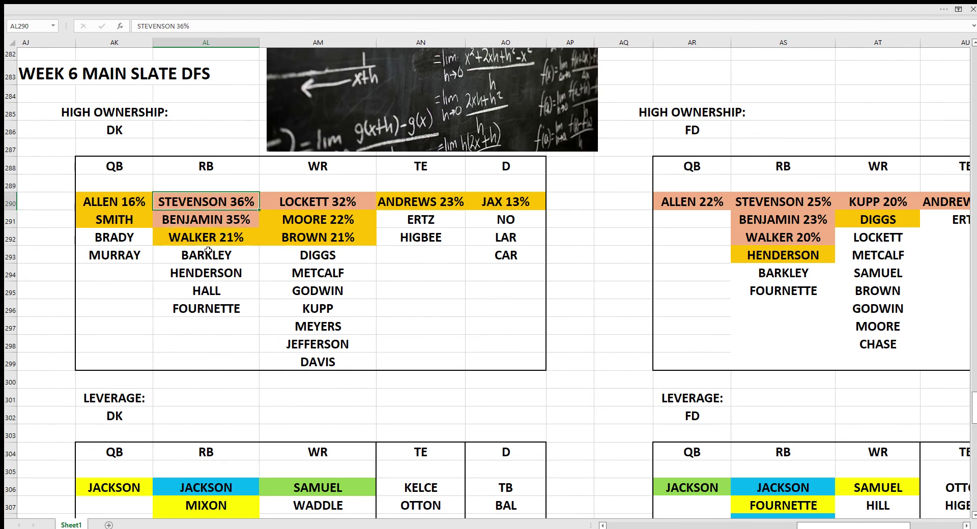
- Go back and forth over the highlighted WRs Lockett, Moore and Brown in the DK high ownership table
left_click(302, 204)
left_click(317, 222)
left_click(318, 238)
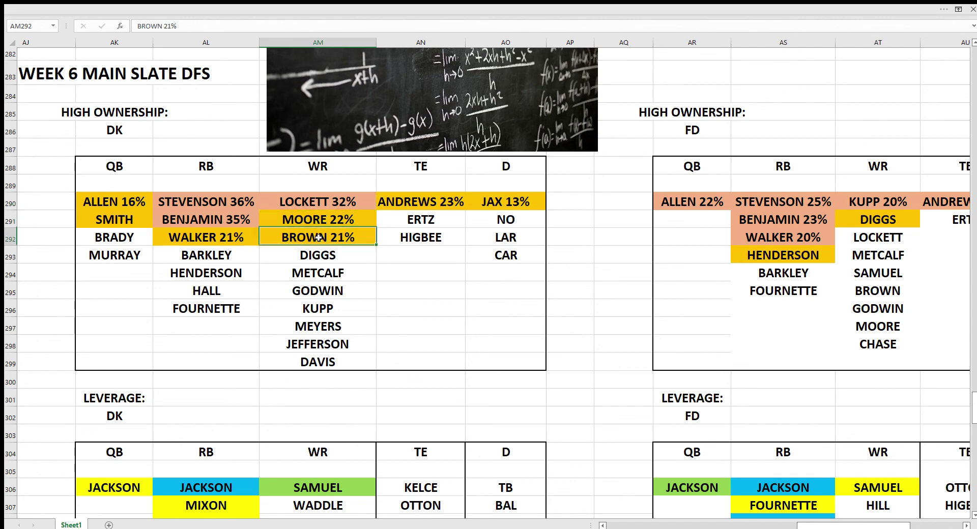
left_click(322, 218)
left_click(324, 206)
left_click(323, 236)
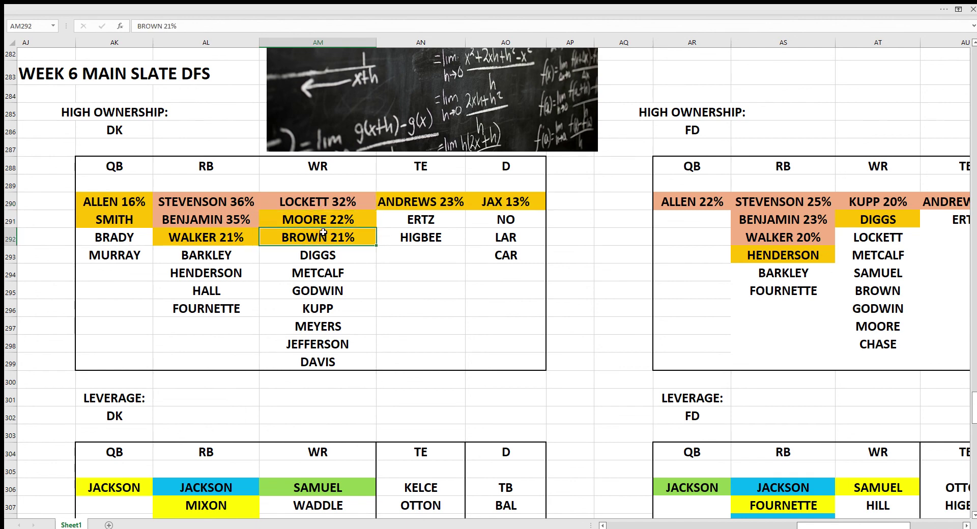
left_click(323, 203)
left_click(330, 218)
left_click(329, 238)
left_click(329, 219)
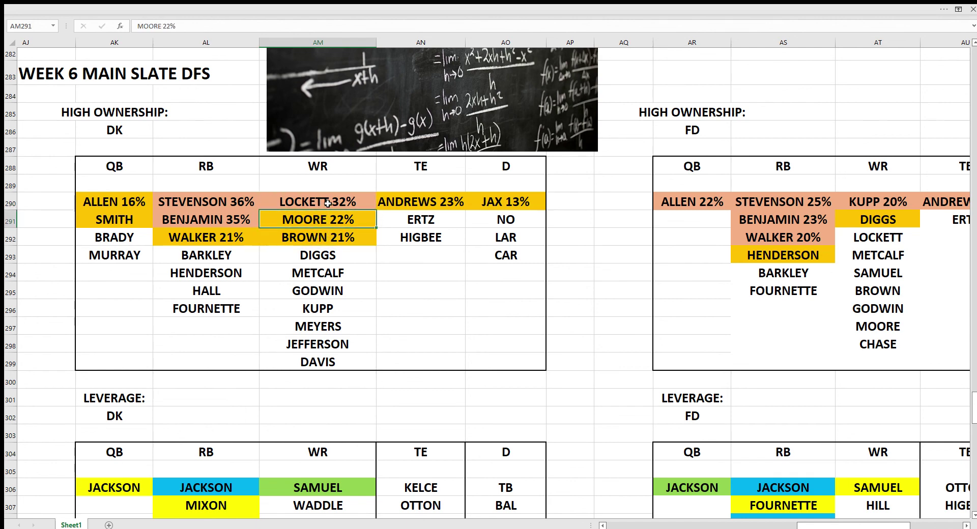
left_click(329, 203)
left_click(330, 237)
left_click(328, 220)
left_click(322, 204)
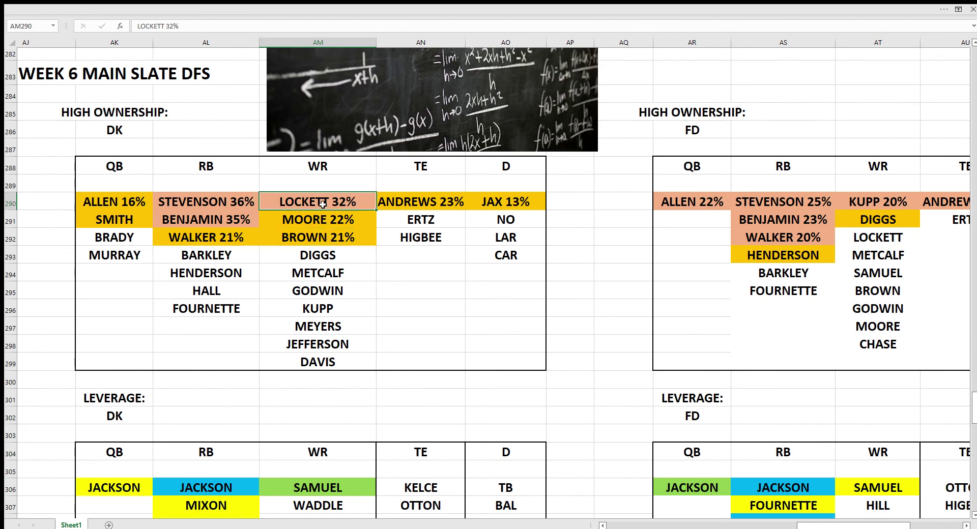
- Check QB Smith, TE Andrews and the JAX defense in the DK high ownership table
left_click(122, 222)
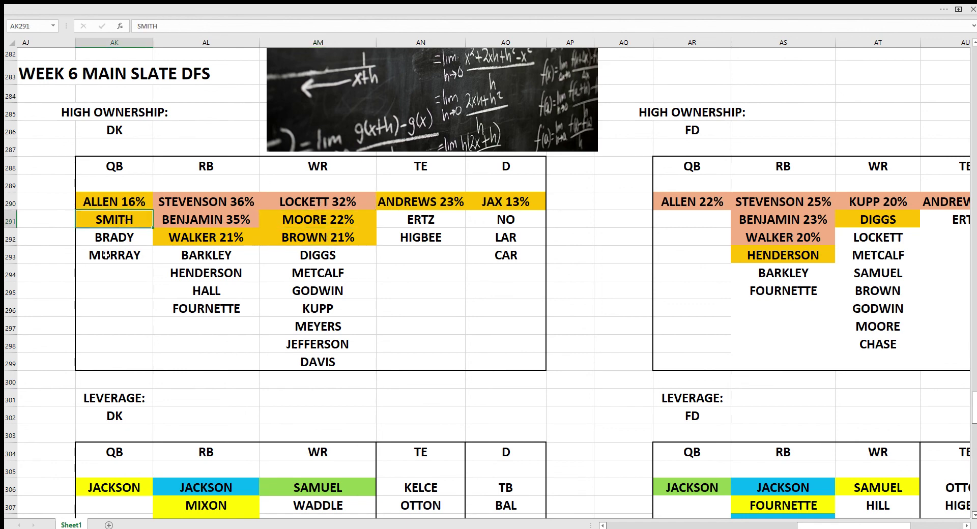
left_click(422, 201)
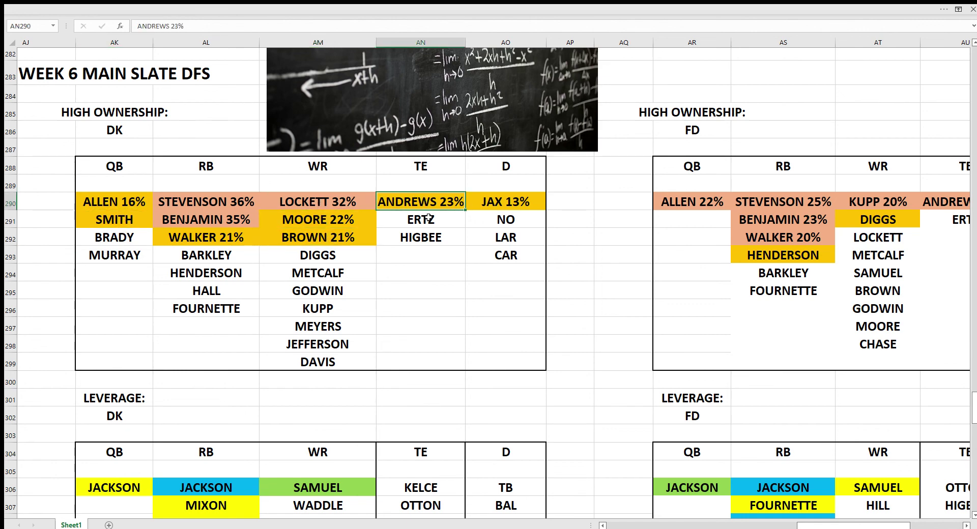
left_click(497, 204)
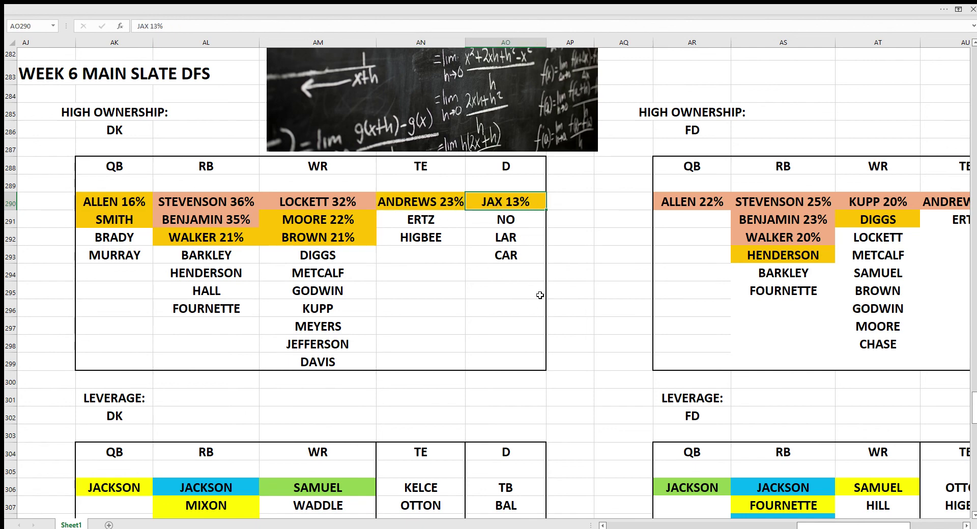
- Bring the full FD high ownership table into view and examine WR Kupp, QB Allen and the TE column
left_click_drag(819, 517, 834, 526)
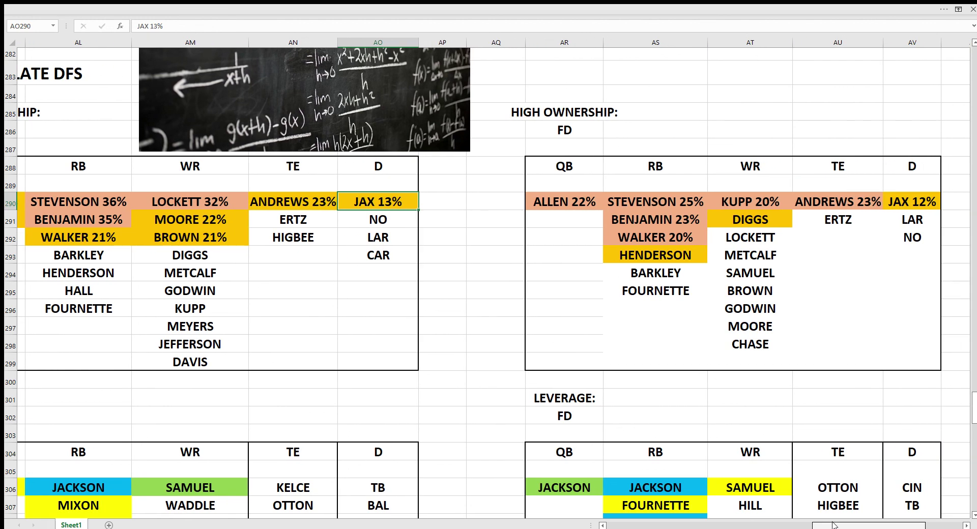
left_click_drag(834, 525, 835, 526)
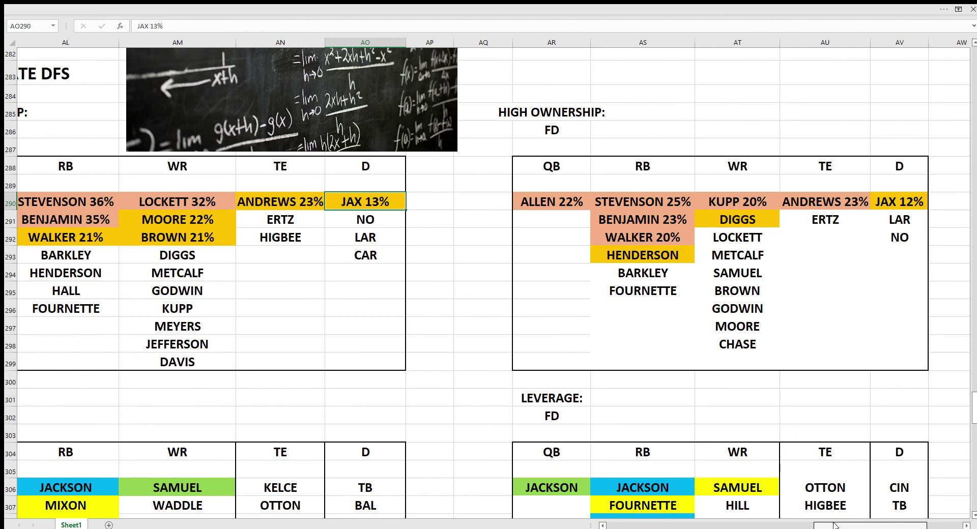
left_click(723, 220)
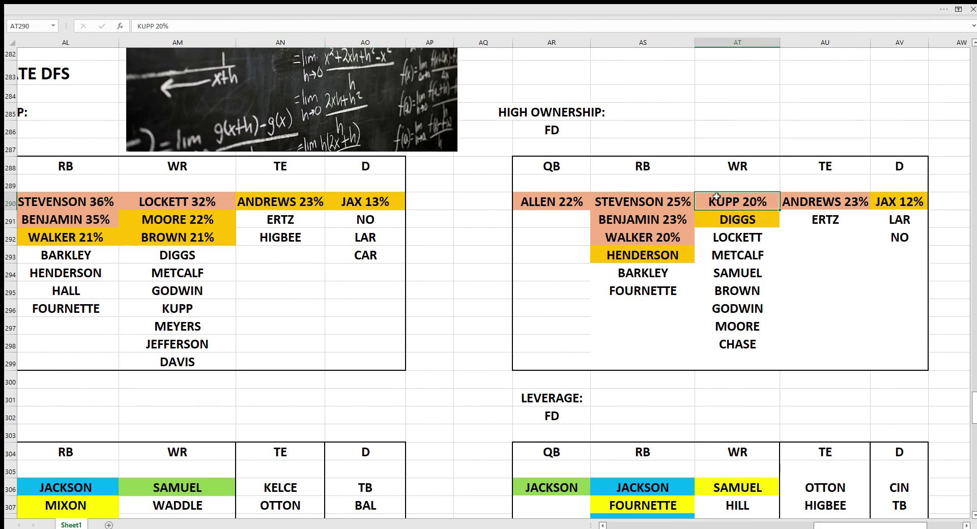
left_click(577, 201)
left_click(814, 237)
left_click(847, 257)
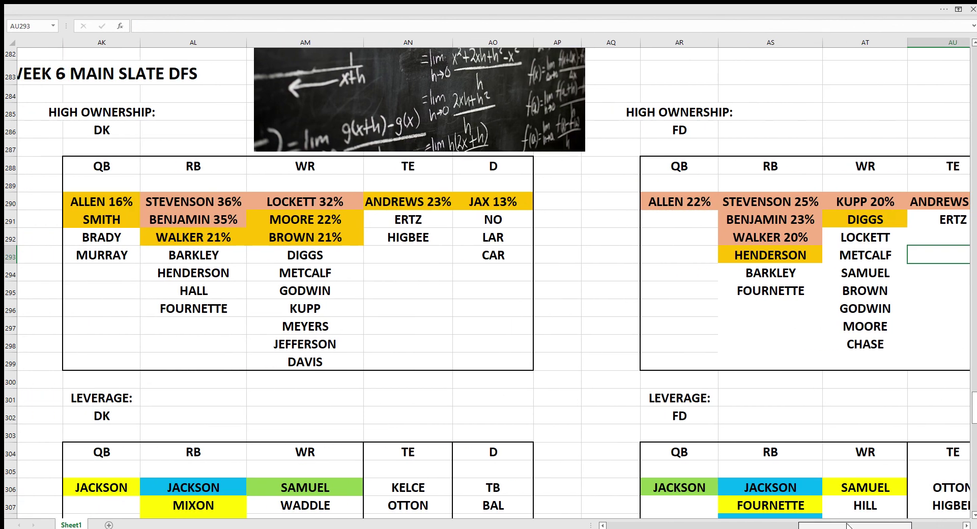
- Return to the DK leverage table and examine the yellow RBs Mixon, Fournette, Jones and Kamara
scroll(626, 425, "left", 2)
scroll(573, 401, "down", 2)
scroll(573, 401, "down", 1)
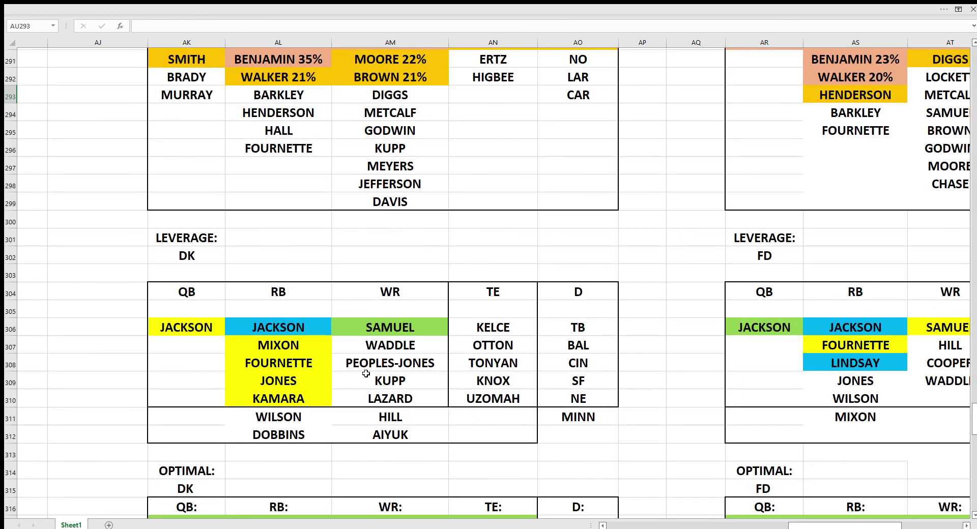
left_click(295, 359)
scroll(296, 357, "up", 1)
scroll(296, 357, "up", 1)
left_click(282, 398)
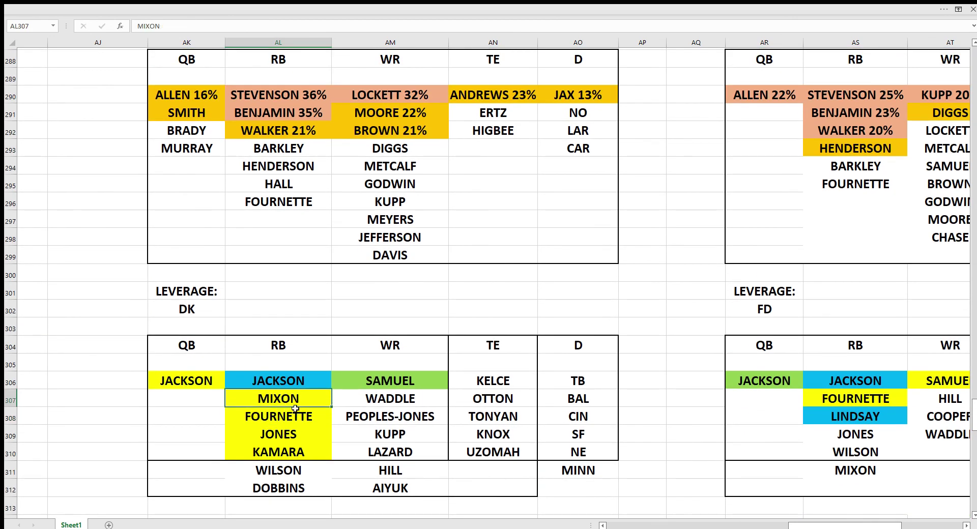
left_click(286, 413)
left_click(287, 434)
left_click(288, 451)
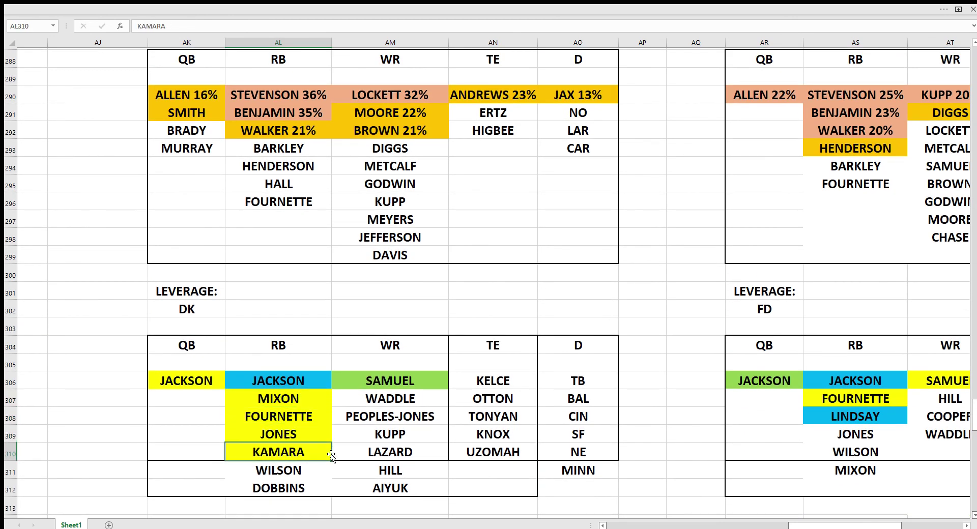
- Compare QB Jackson with WR Samuel in the DK leverage table
left_click(190, 380)
left_click(358, 377)
left_click(201, 382)
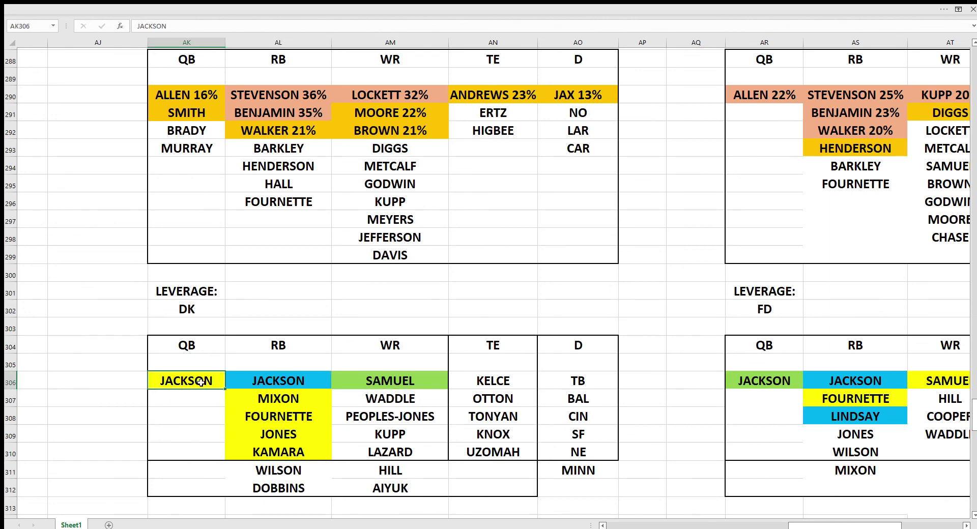
left_click(388, 383)
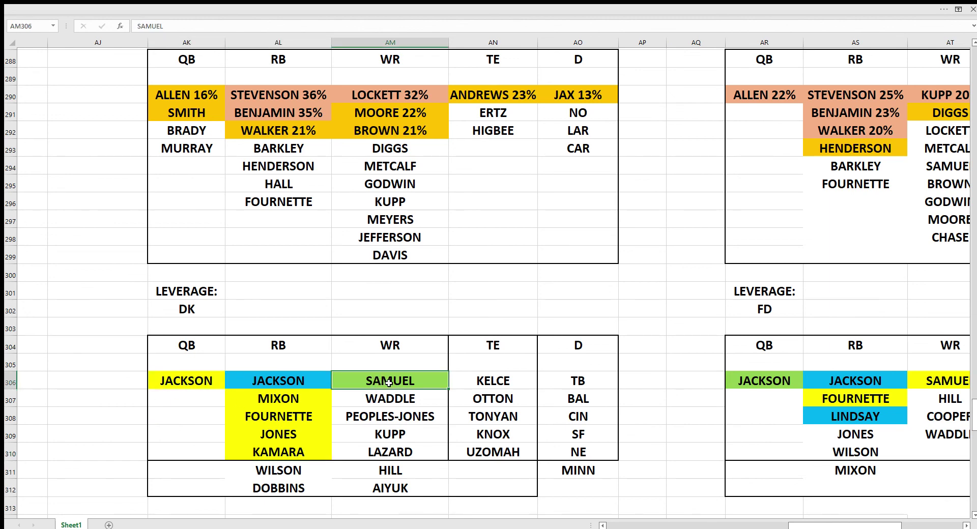
- Recheck the yellow RBs from Mixon through Kamara in the DK leverage table
left_click(301, 406)
left_click(300, 434)
left_click(304, 449)
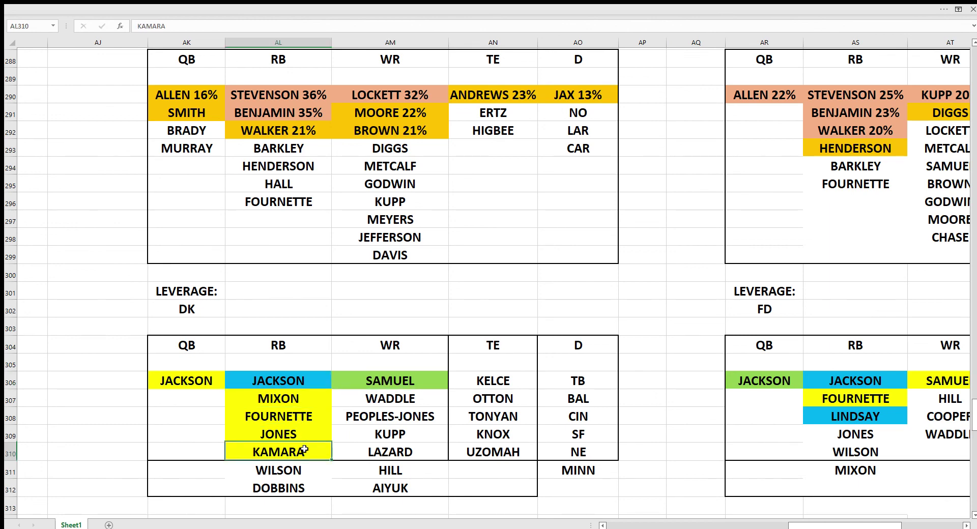
left_click(306, 433)
left_click(308, 404)
left_click(308, 431)
left_click(307, 443)
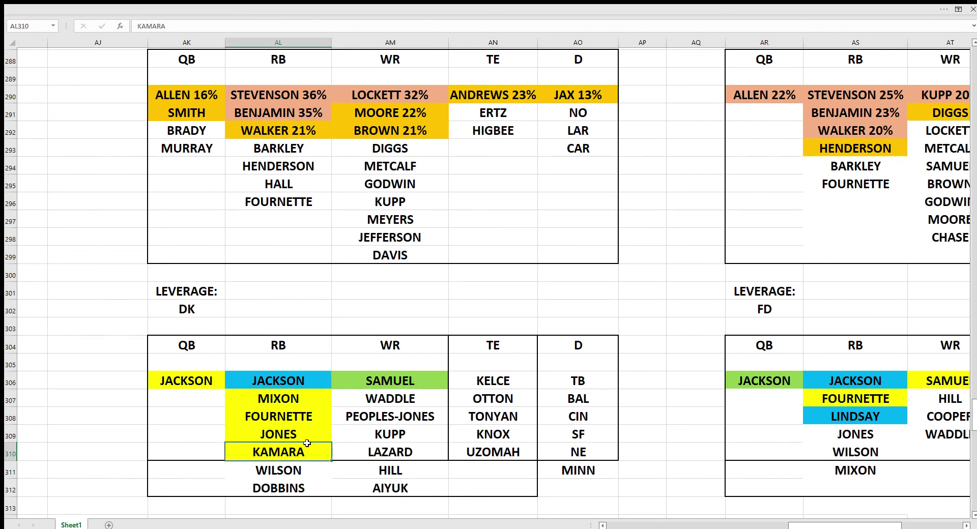
- Review QB Jackson and WR Samuel together with the yellow RBs Mixon through Kamara in the DK leverage table
left_click(214, 383)
left_click(375, 382)
left_click(302, 428)
left_click(299, 450)
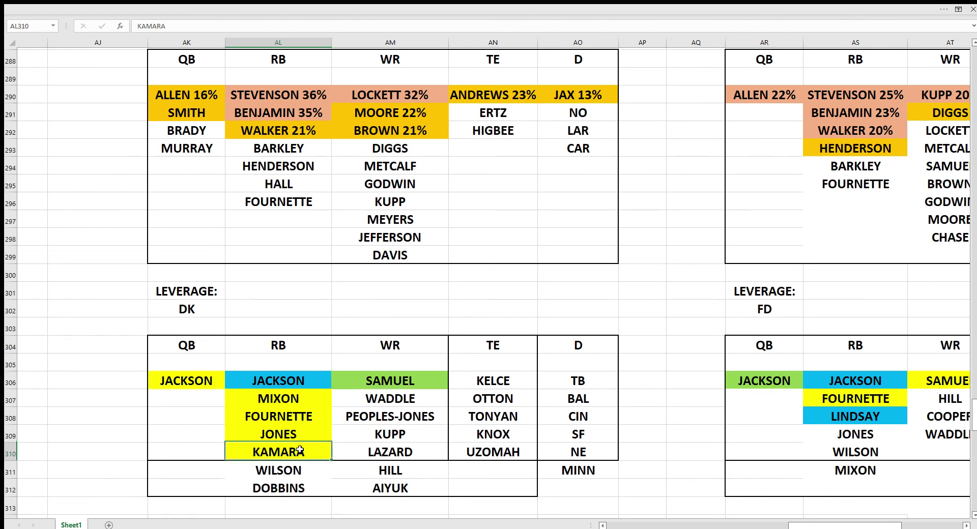
left_click(301, 416)
left_click(299, 402)
left_click(301, 433)
left_click(299, 450)
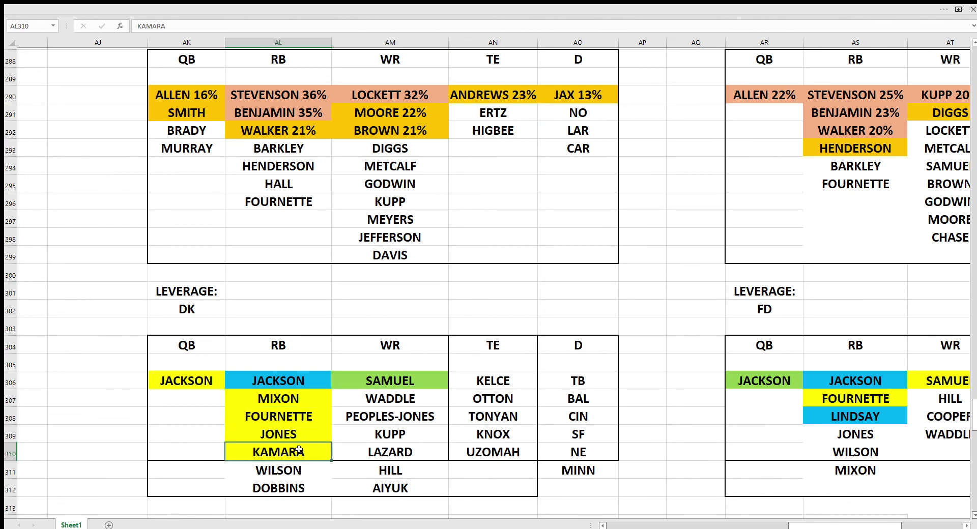
- Bring the full FD leverage table into view
left_click_drag(831, 525, 851, 523)
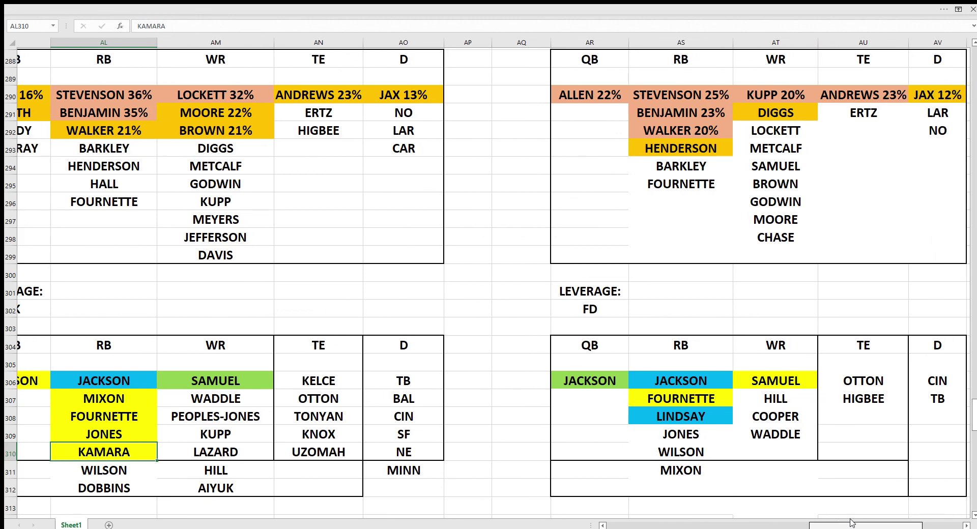